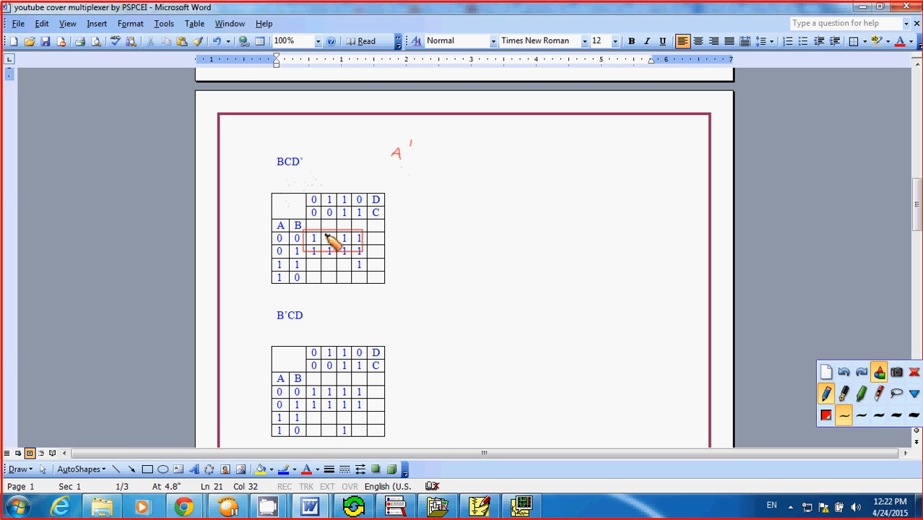
Mark in red ink how the A' group in the BCD' K-map carries into the top two rows of the B'CD map, and clear the markup.
{"action": "left_click_drag", "start_coordinate": [340, 232], "coordinate": [380, 173]}
{"action": "left_click_drag", "start_coordinate": [435, 150], "coordinate": [436, 165]}
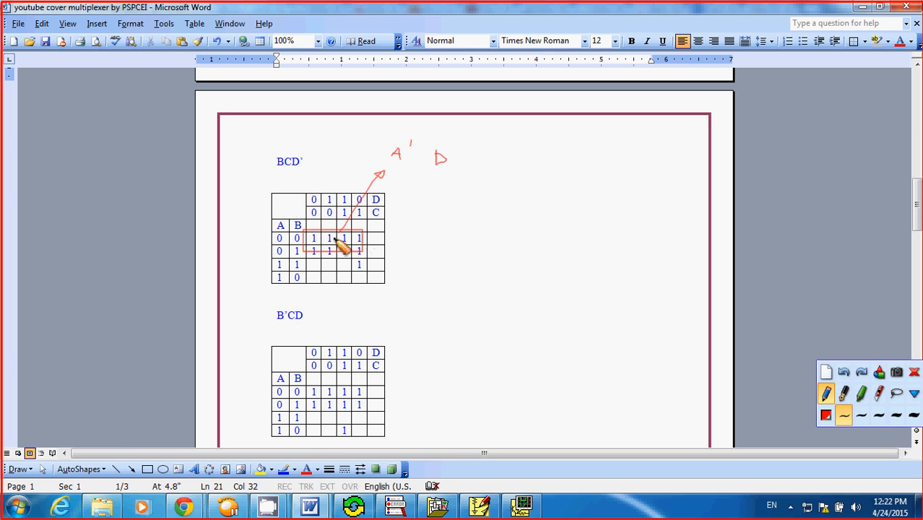
{"action": "left_click_drag", "start_coordinate": [279, 322], "coordinate": [298, 323]}
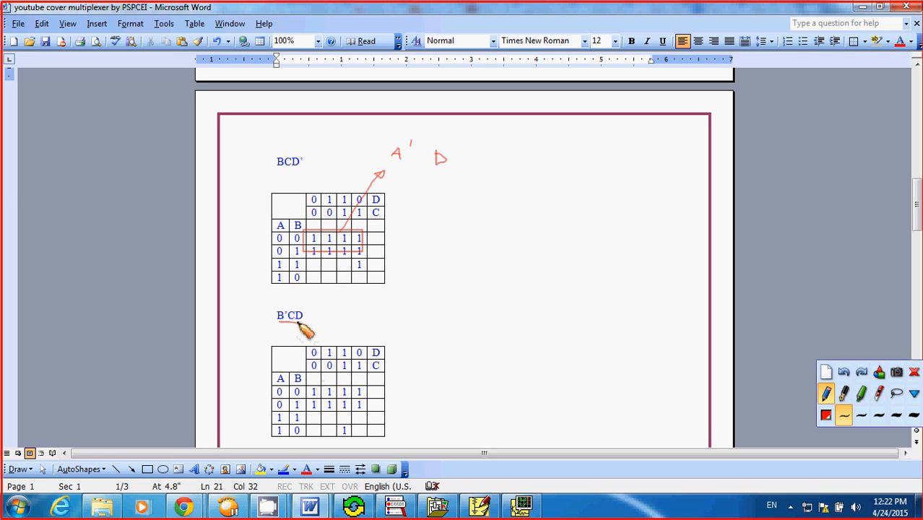
{"action": "left_click_drag", "start_coordinate": [406, 163], "coordinate": [388, 310]}
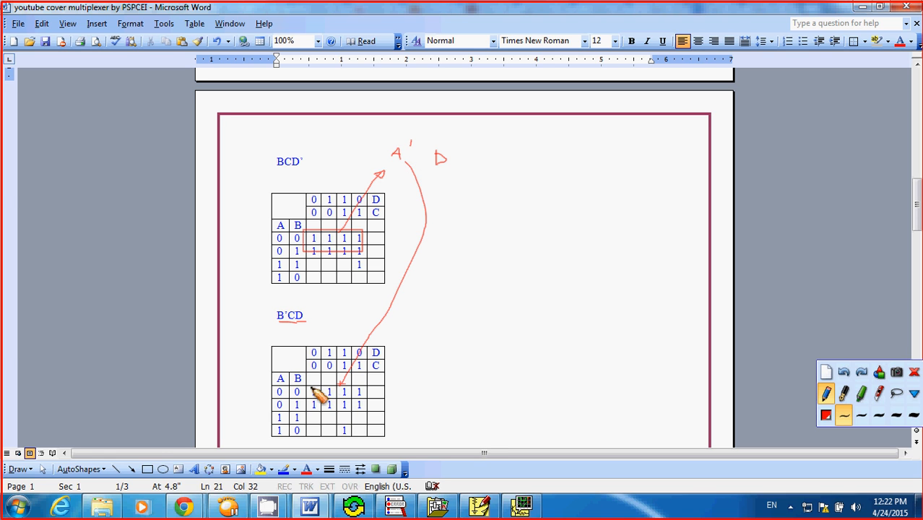
{"action": "left_click", "coordinate": [879, 372]}
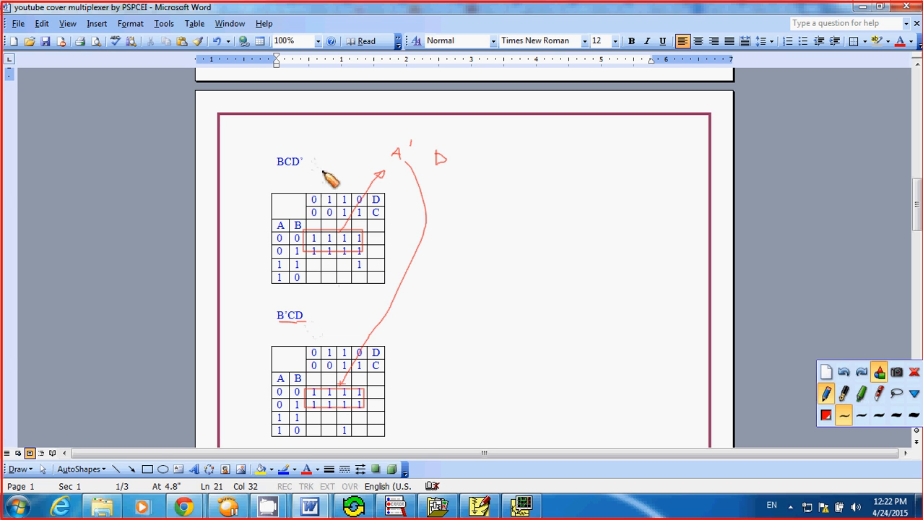
{"action": "left_click", "coordinate": [826, 372]}
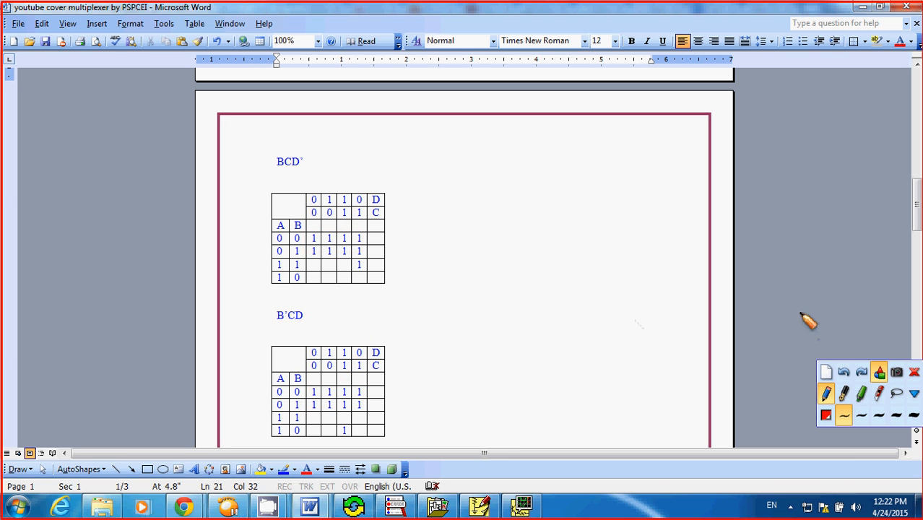
Mark the BCD' term on its K-map by circling the D=0, B=1 and C=1 headers and their intersecting 1, and clear the ink.
{"action": "left_click_drag", "start_coordinate": [278, 168], "coordinate": [293, 168]}
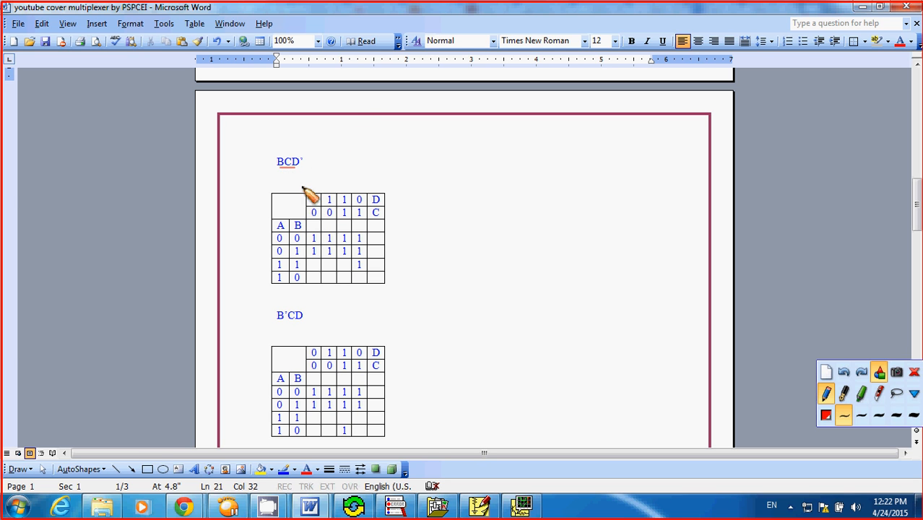
{"action": "left_click_drag", "start_coordinate": [361, 193], "coordinate": [361, 192]}
{"action": "left_click_drag", "start_coordinate": [309, 203], "coordinate": [313, 192]}
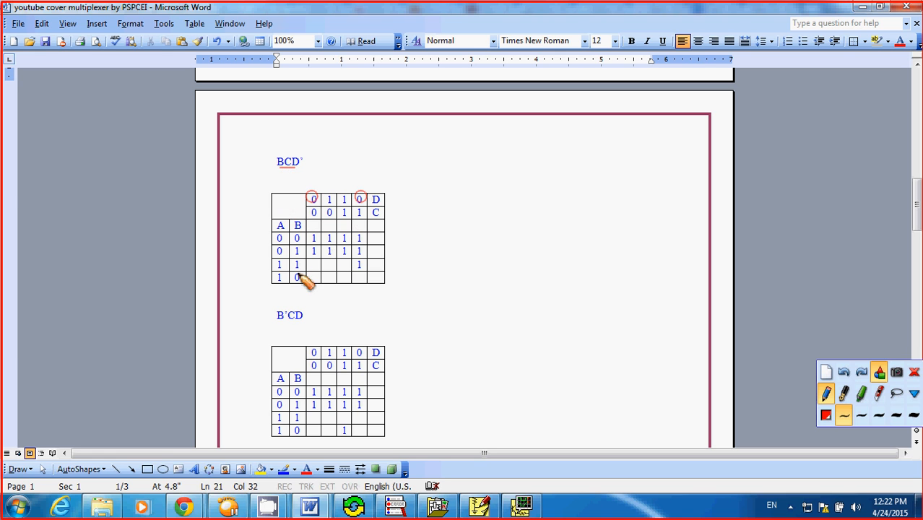
{"action": "left_click_drag", "start_coordinate": [297, 247], "coordinate": [297, 244]}
{"action": "left_click_drag", "start_coordinate": [358, 207], "coordinate": [344, 206]}
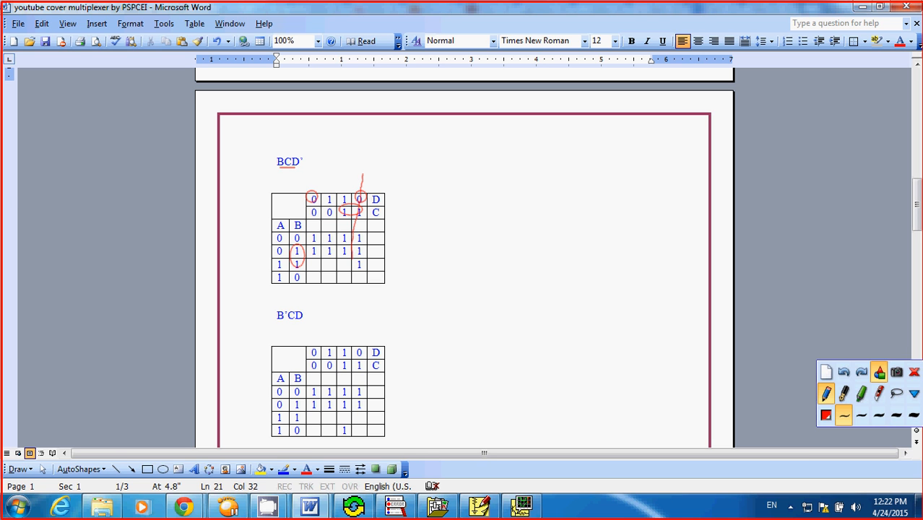
{"action": "left_click_drag", "start_coordinate": [355, 265], "coordinate": [357, 266]}
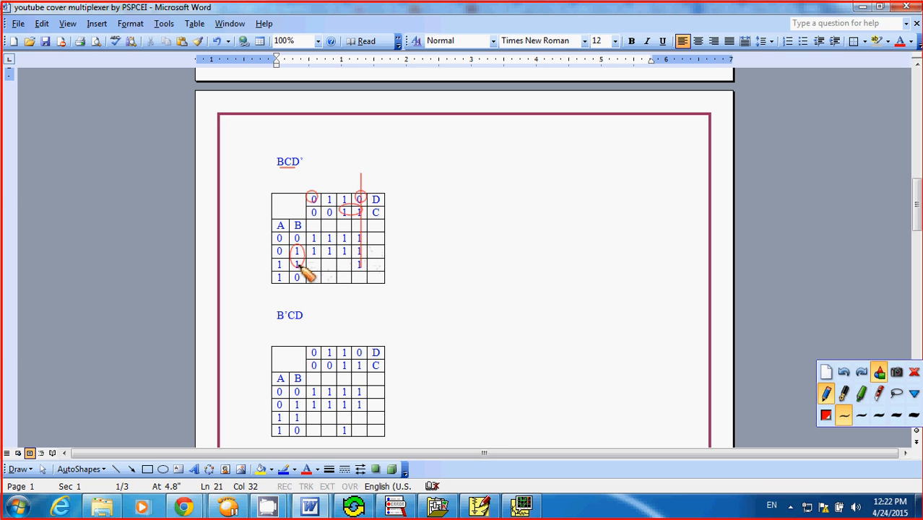
{"action": "left_click_drag", "start_coordinate": [275, 155], "coordinate": [278, 153]}
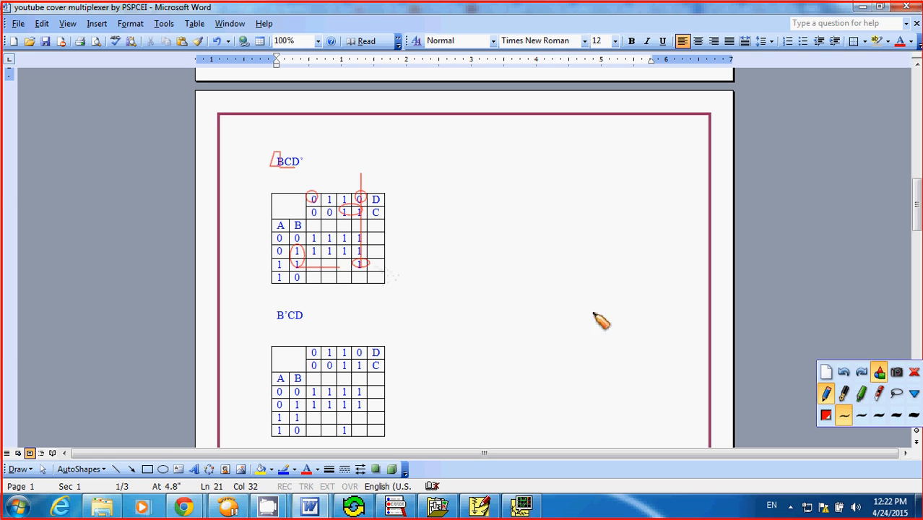
{"action": "left_click", "coordinate": [825, 371]}
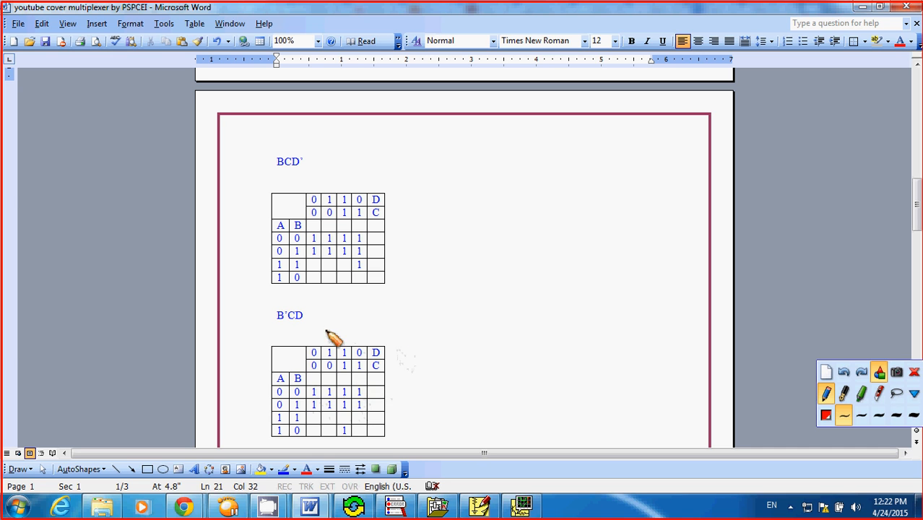
On the B'CD K-map, box the A' ones, mark the C=1, D=1 column and its 1 in row AB=10, and clear the ink.
{"action": "mouse_move", "coordinate": [303, 386]}
{"action": "left_mouse_down"}
{"action": "mouse_move", "coordinate": [303, 397]}
{"action": "mouse_move", "coordinate": [309, 391]}
{"action": "left_mouse_up"}
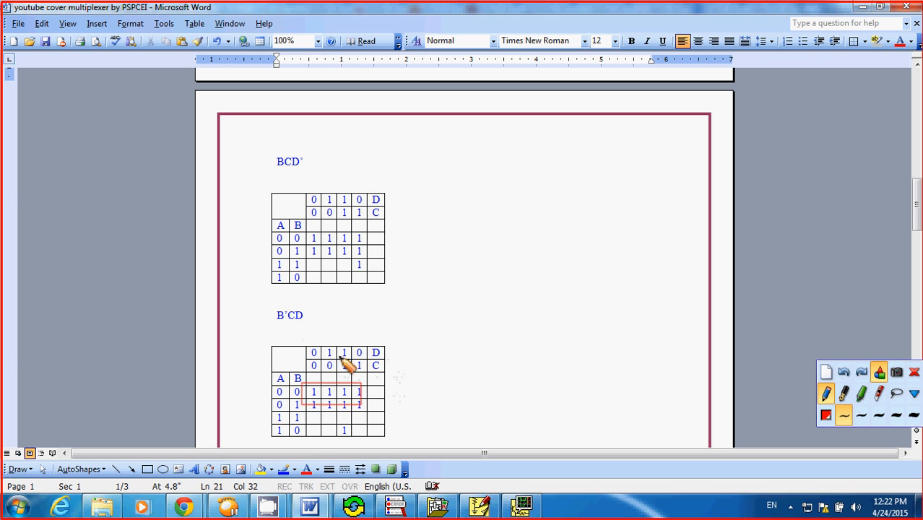
{"action": "mouse_move", "coordinate": [342, 348]}
{"action": "left_mouse_down"}
{"action": "mouse_move", "coordinate": [335, 366]}
{"action": "mouse_move", "coordinate": [351, 375]}
{"action": "left_mouse_up"}
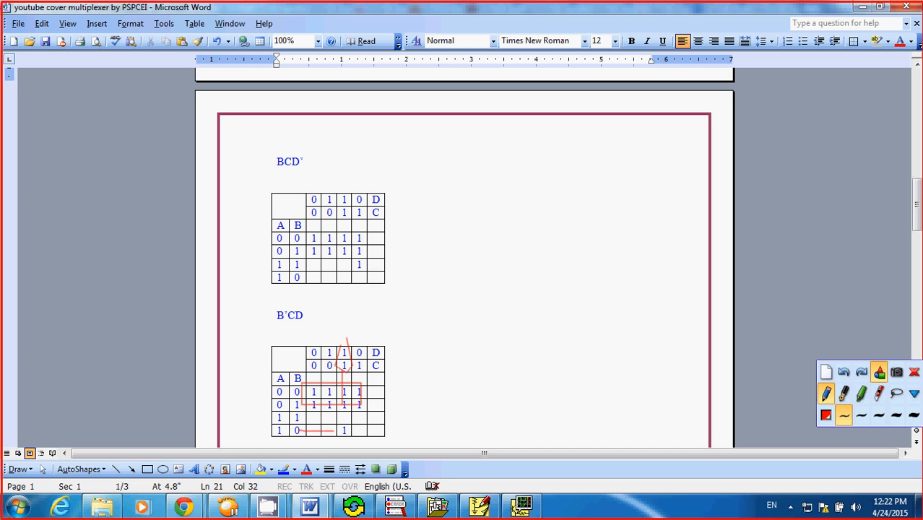
{"action": "mouse_move", "coordinate": [335, 430]}
{"action": "left_mouse_down"}
{"action": "mouse_move", "coordinate": [341, 436]}
{"action": "mouse_move", "coordinate": [291, 428]}
{"action": "left_mouse_up"}
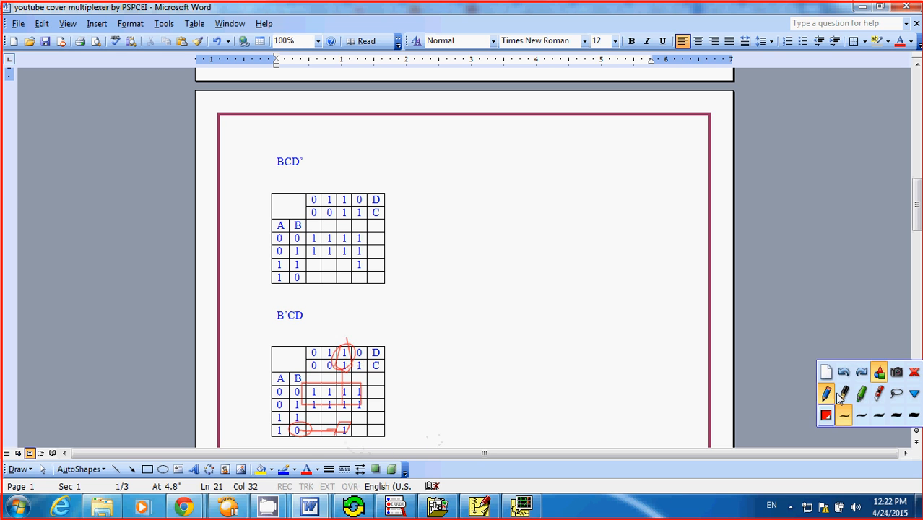
{"action": "left_click", "coordinate": [825, 371]}
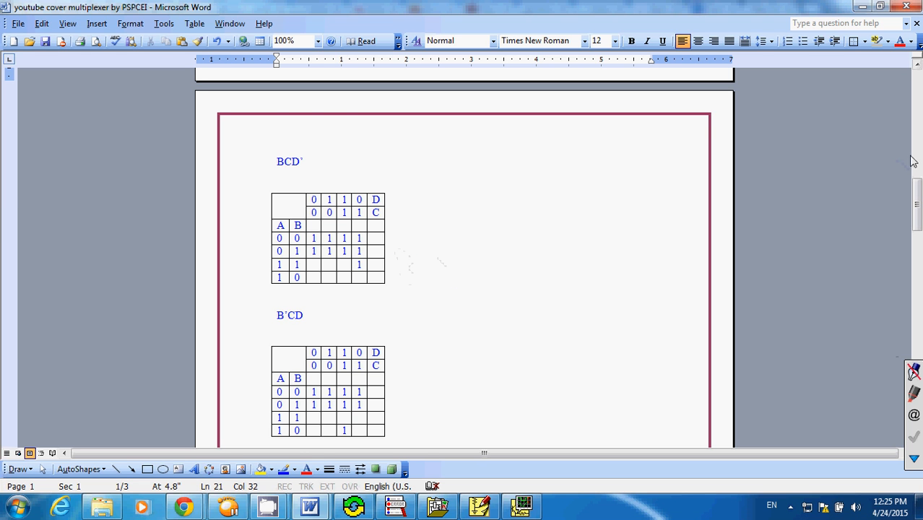
Underline the expression A' + BCD' + B'CD in the problem statement with red ink, and clear and leave the markup.
{"action": "left_click", "coordinate": [915, 157]}
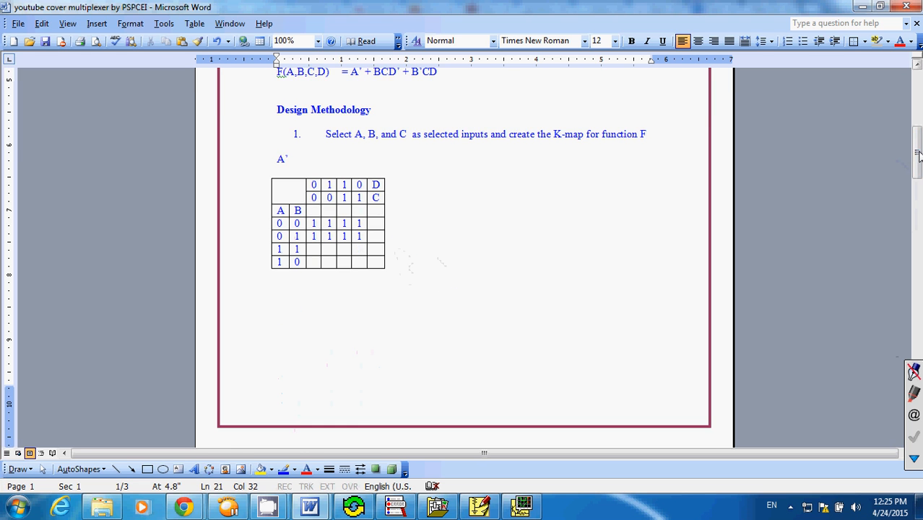
{"action": "scroll", "coordinate": [477, 162], "scroll_direction": "up", "scroll_amount": 3}
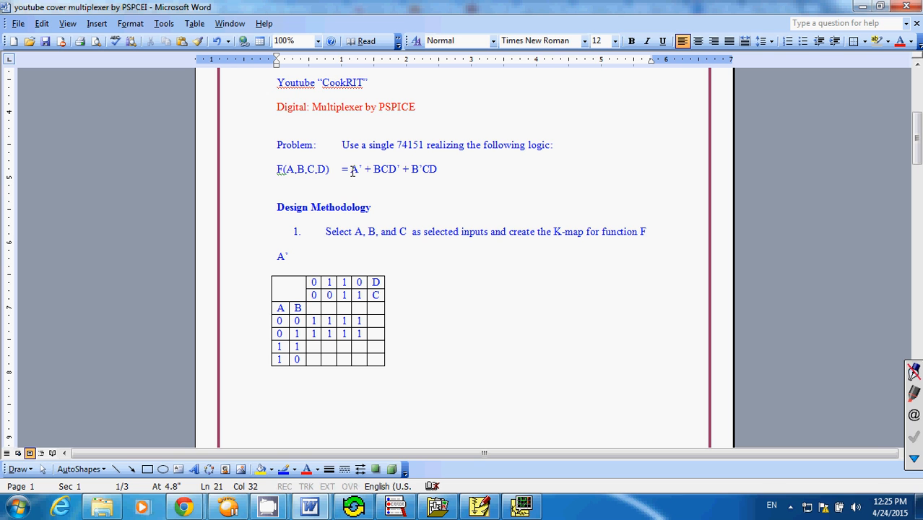
{"action": "left_click", "coordinate": [913, 458]}
{"action": "left_click", "coordinate": [876, 354]}
{"action": "left_click_drag", "start_coordinate": [357, 181], "coordinate": [445, 181]}
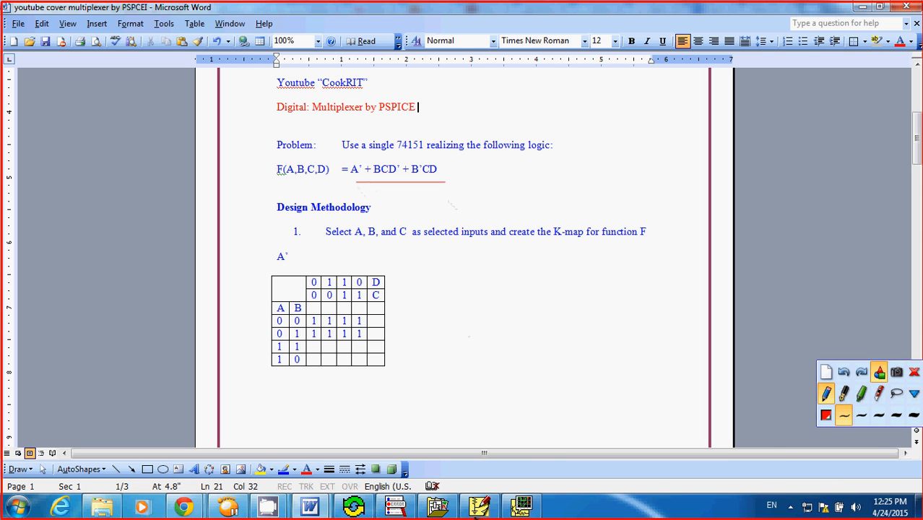
{"action": "left_click", "coordinate": [827, 372]}
{"action": "left_click", "coordinate": [914, 371]}
Box the two rows of ones for A' in the combined K-map of F(A,B,C,D) with red markup ink.
{"action": "scroll", "coordinate": [918, 376], "scroll_direction": "down", "scroll_amount": 10}
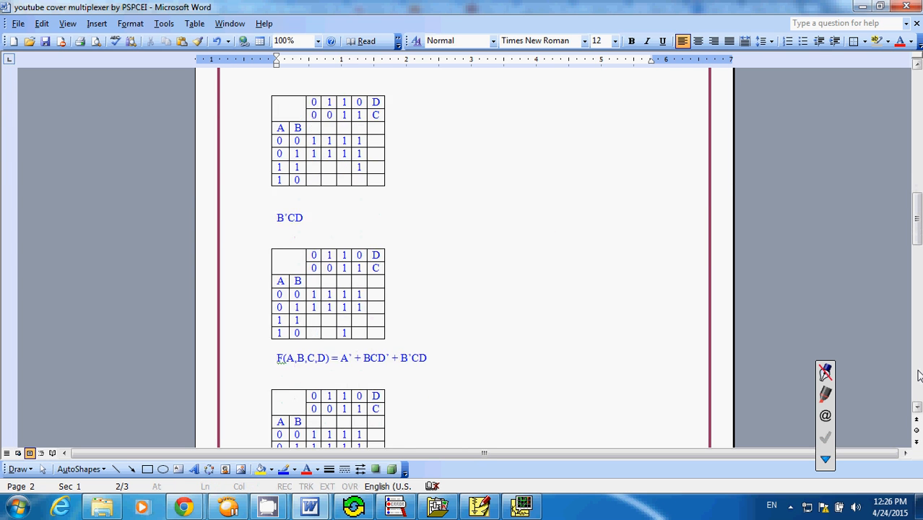
{"action": "scroll", "coordinate": [918, 376], "scroll_direction": "down", "scroll_amount": 3}
{"action": "scroll", "coordinate": [917, 376], "scroll_direction": "down", "scroll_amount": 3}
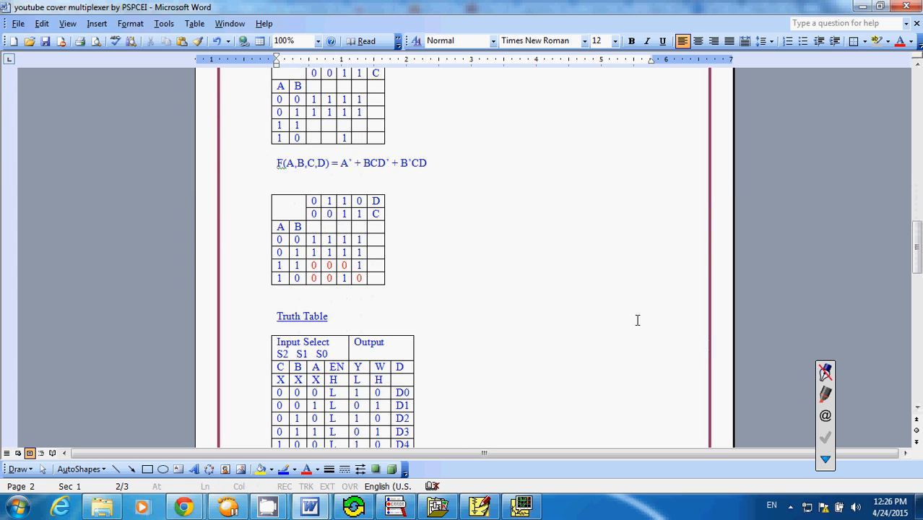
{"action": "left_click", "coordinate": [824, 459]}
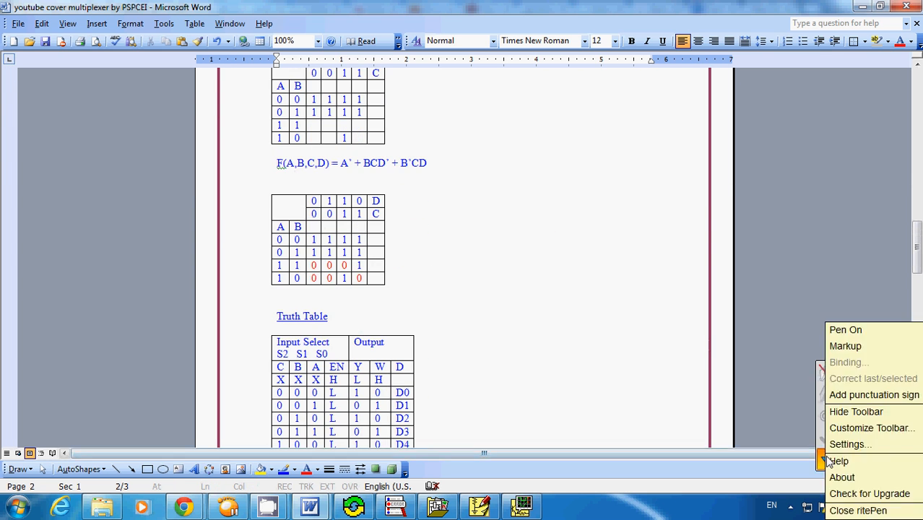
{"action": "left_click", "coordinate": [844, 347]}
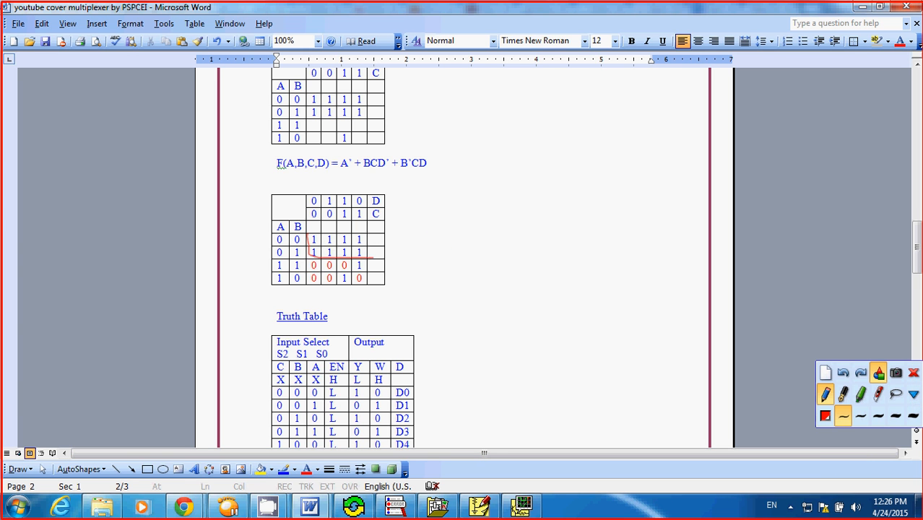
{"action": "left_click_drag", "start_coordinate": [309, 247], "coordinate": [307, 235]}
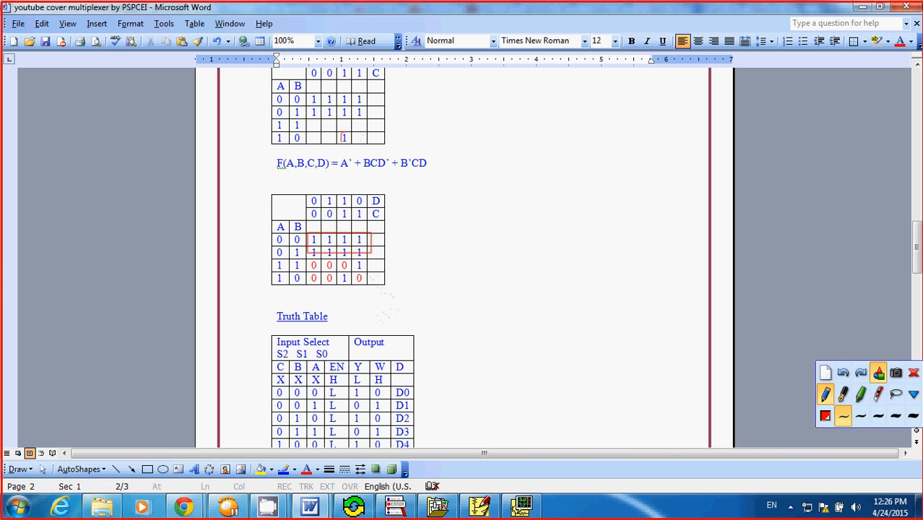
Link the B'CD and BCD' terms to their 1 cells in the combined K-map with red ink, and clear and leave the markup.
{"action": "mouse_move", "coordinate": [347, 130]}
{"action": "left_mouse_down"}
{"action": "mouse_move", "coordinate": [352, 145]}
{"action": "mouse_move", "coordinate": [246, 231]}
{"action": "left_mouse_up"}
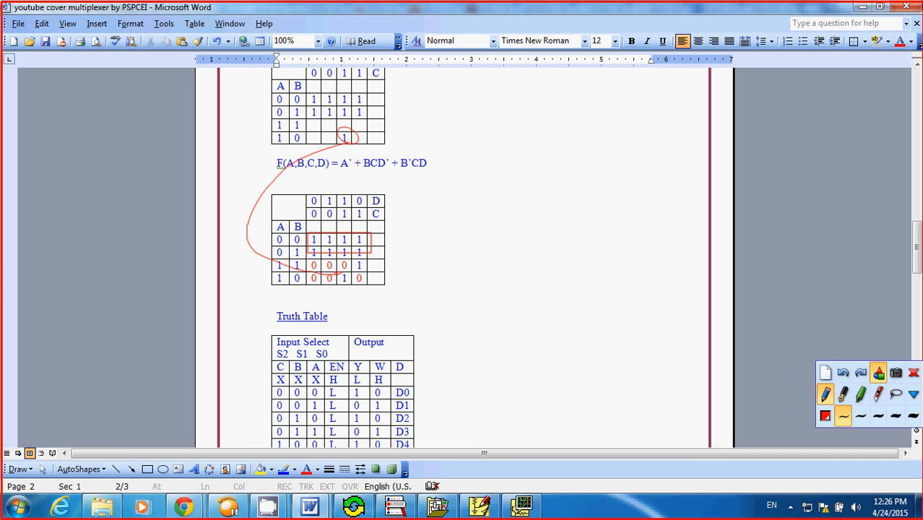
{"action": "left_click_drag", "start_coordinate": [418, 150], "coordinate": [457, 179]}
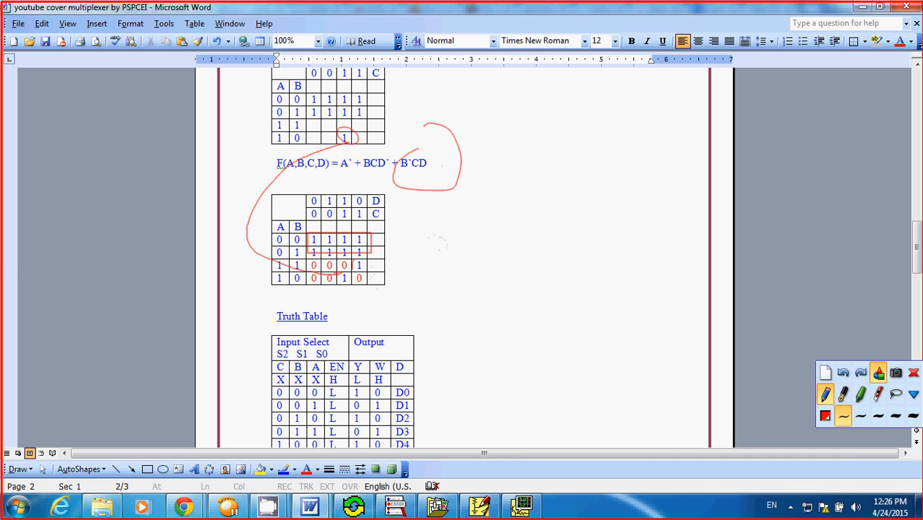
{"action": "left_click_drag", "start_coordinate": [390, 176], "coordinate": [394, 255]}
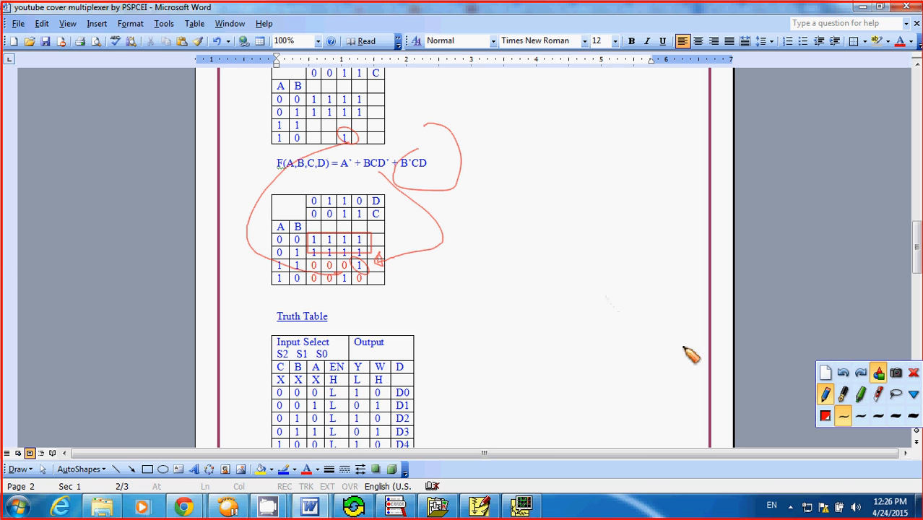
{"action": "left_click", "coordinate": [825, 372]}
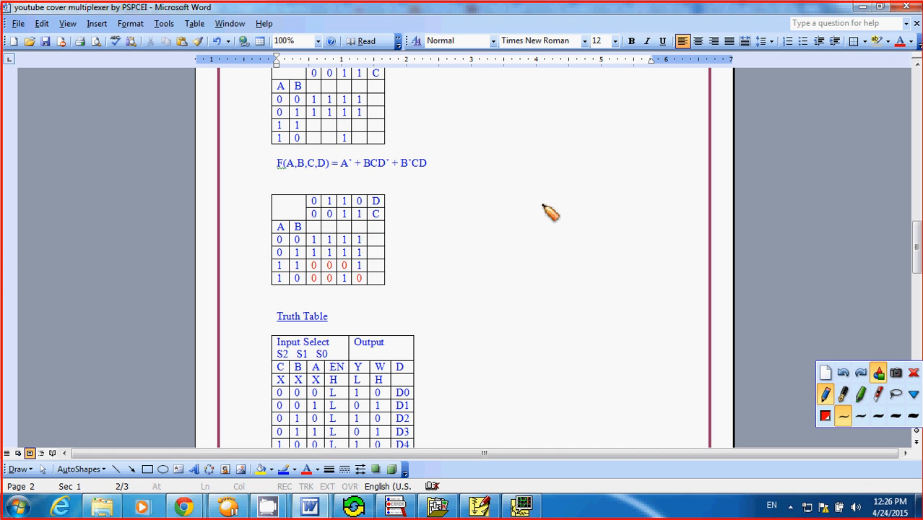
{"action": "left_click", "coordinate": [913, 374]}
Underline the Output heading of the truth table below the combined K-map with markup ink, and leave the markup.
{"action": "scroll", "coordinate": [607, 215], "scroll_direction": "down", "scroll_amount": 3}
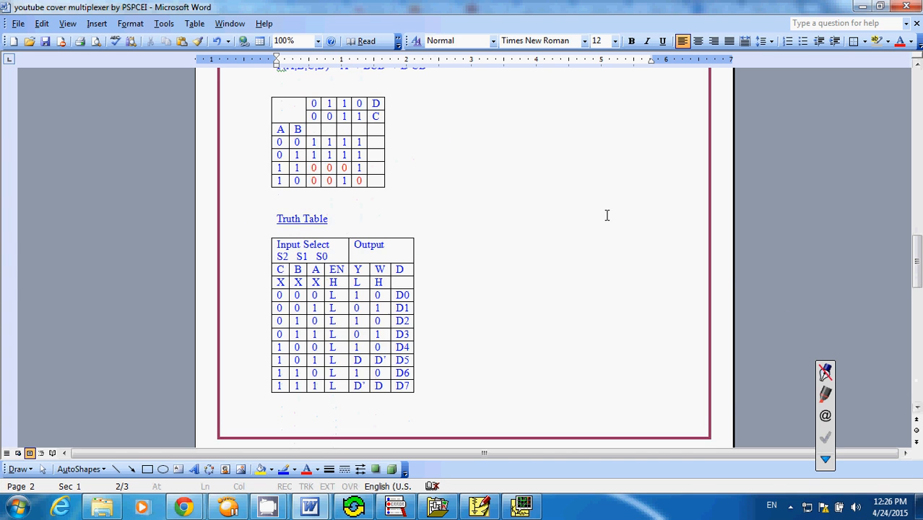
{"action": "scroll", "coordinate": [608, 215], "scroll_direction": "down", "scroll_amount": 2}
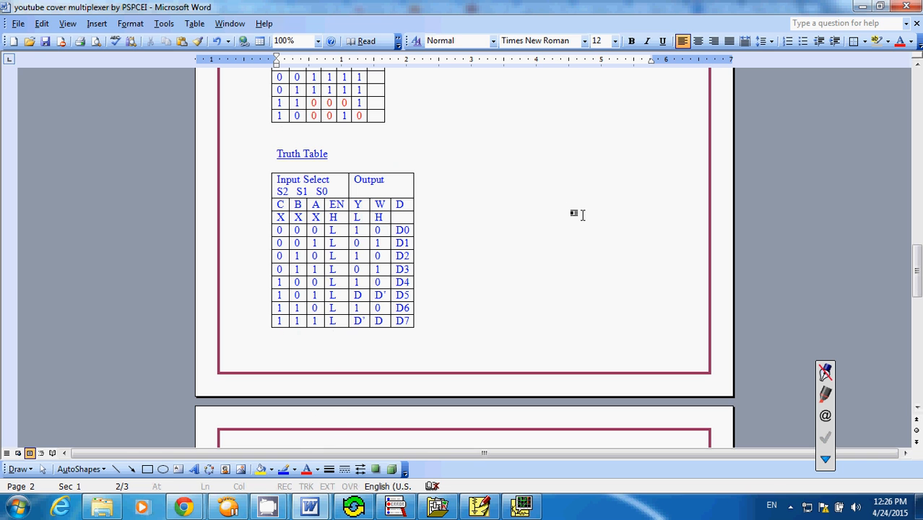
{"action": "scroll", "coordinate": [433, 187], "scroll_direction": "up", "scroll_amount": 2}
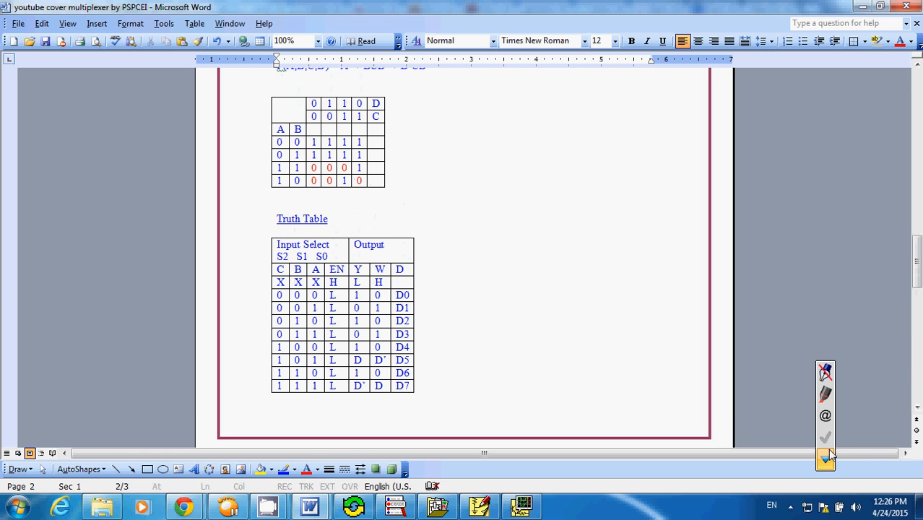
{"action": "left_click", "coordinate": [824, 460]}
{"action": "left_click", "coordinate": [842, 346]}
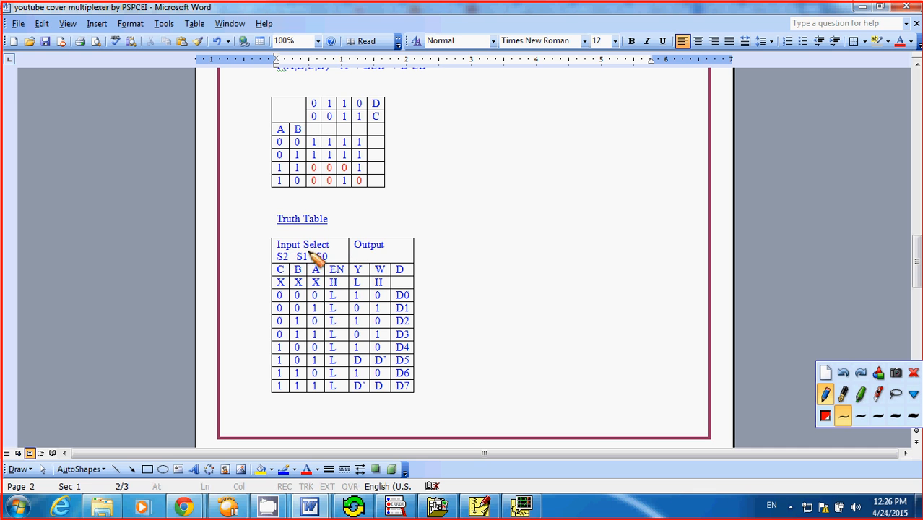
{"action": "left_click_drag", "start_coordinate": [353, 250], "coordinate": [384, 250]}
{"action": "left_click", "coordinate": [913, 373]}
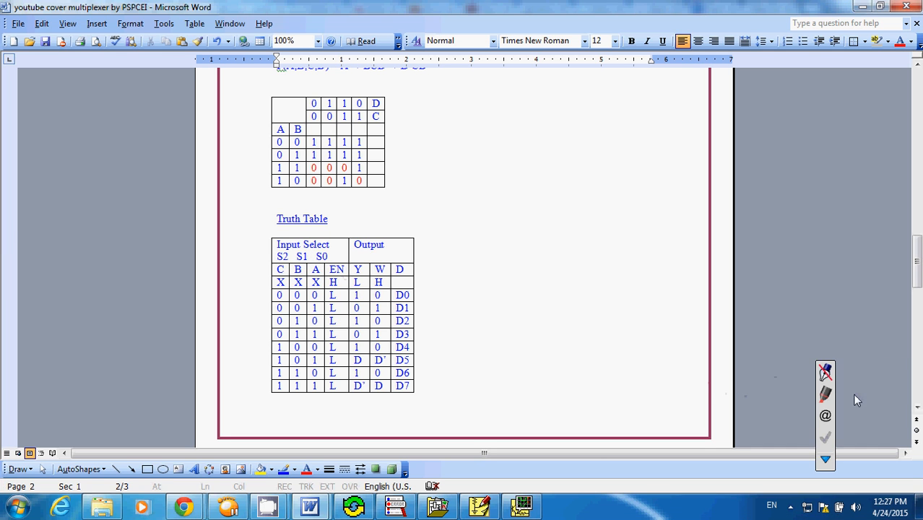
Switch to PSpice Schematics, circle the S0, S1 and S2 select inputs of the 74151A in red ink, and clear the markup.
{"action": "left_click", "coordinate": [477, 508]}
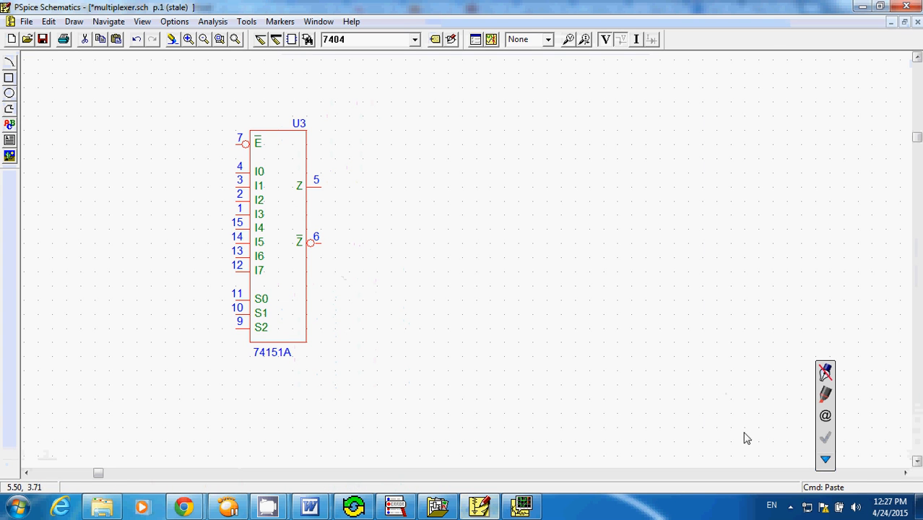
{"action": "left_click", "coordinate": [825, 459]}
{"action": "left_click", "coordinate": [839, 346]}
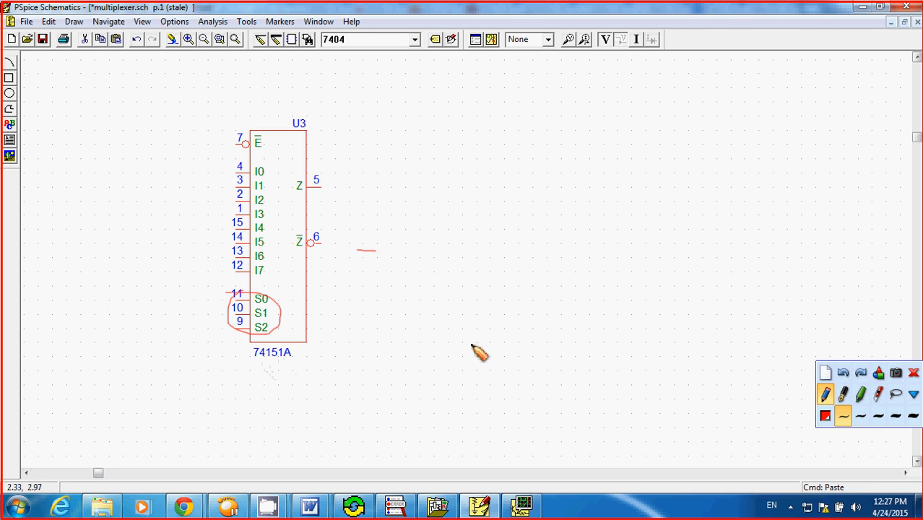
{"action": "left_click", "coordinate": [825, 372]}
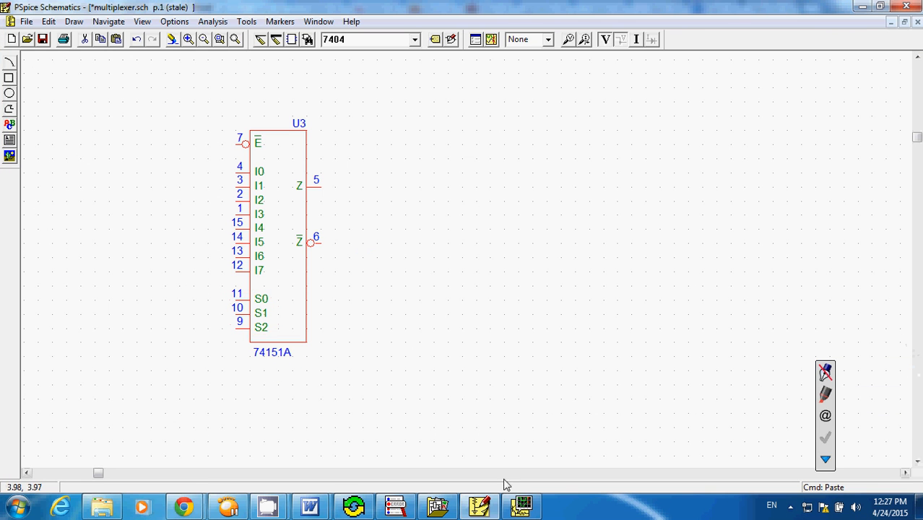
Switch to the Word document and write 2³ = 8 beside the truth table in red markup ink.
{"action": "mouse_move", "coordinate": [317, 508]}
{"action": "left_click", "coordinate": [387, 418]}
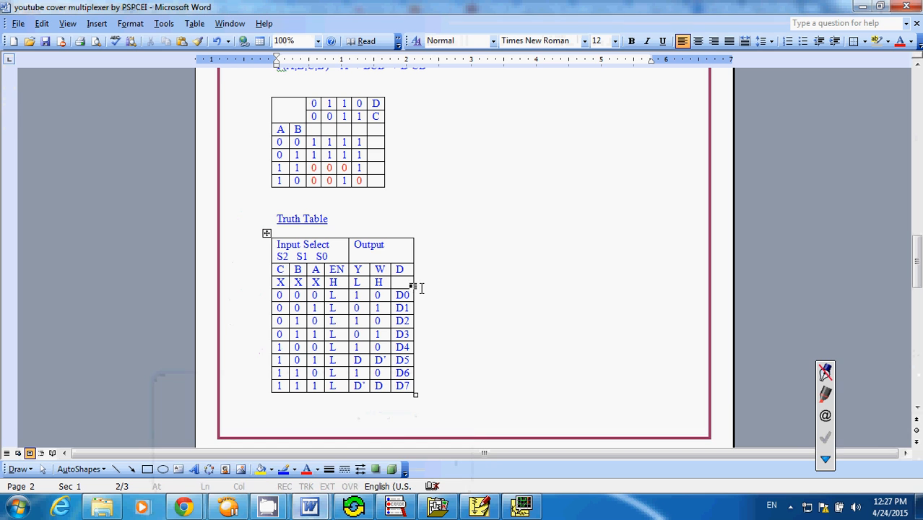
{"action": "left_click", "coordinate": [825, 460]}
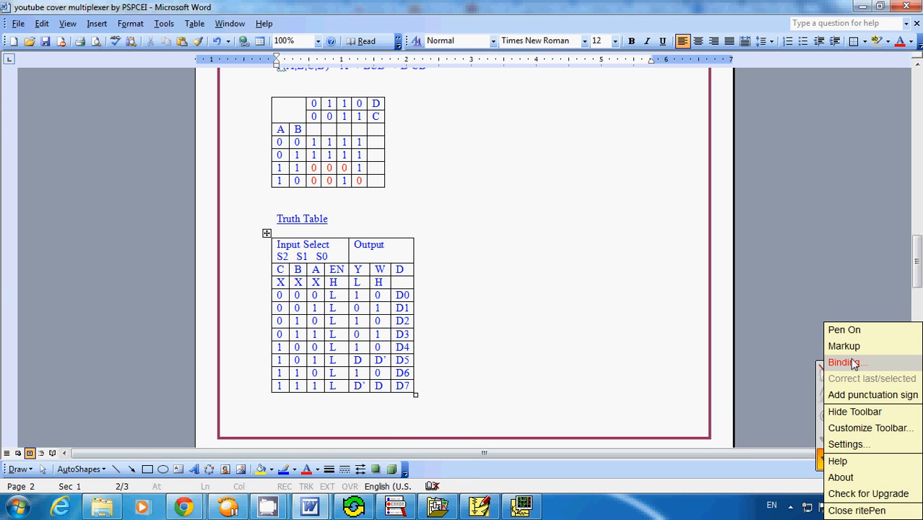
{"action": "left_click", "coordinate": [849, 349]}
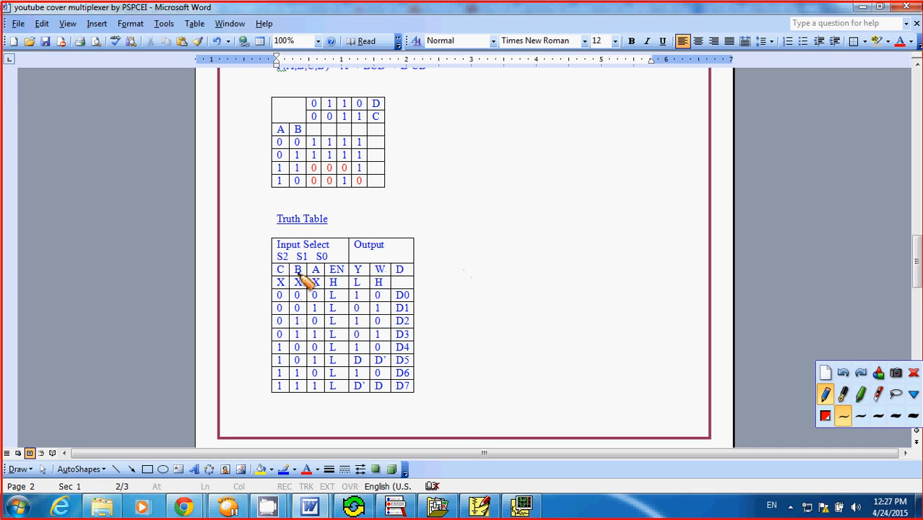
{"action": "left_click_drag", "start_coordinate": [458, 270], "coordinate": [466, 271]}
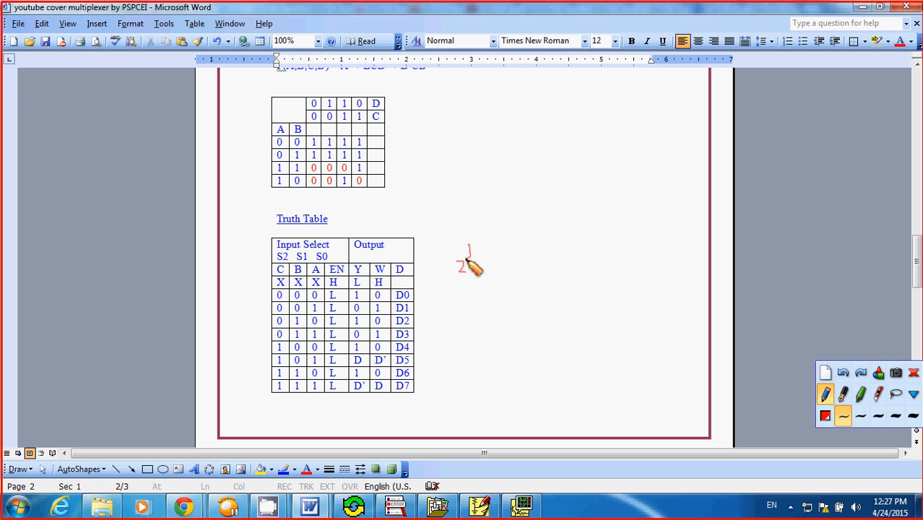
{"action": "left_click_drag", "start_coordinate": [477, 270], "coordinate": [514, 257]}
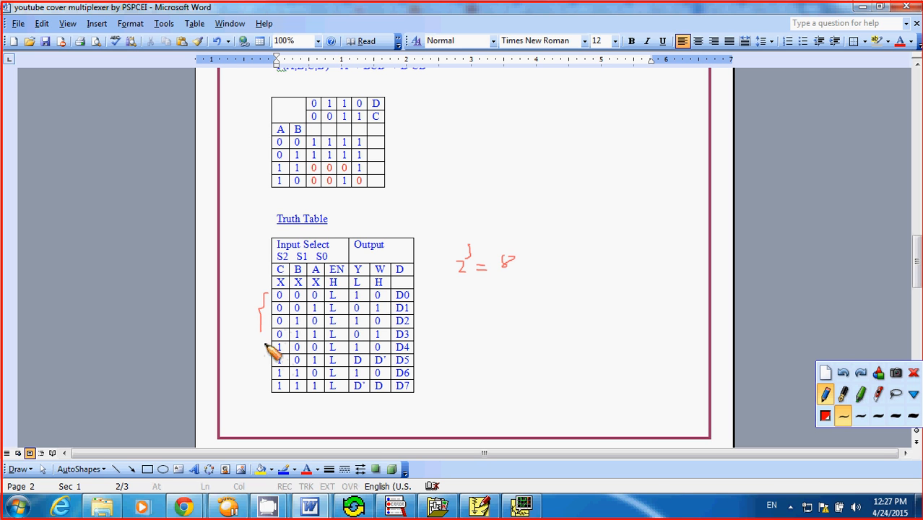
Bracket the D4 to D7 rows of the truth table, circle the input select columns in red, and clear the ink.
{"action": "left_click_drag", "start_coordinate": [261, 379], "coordinate": [262, 391]}
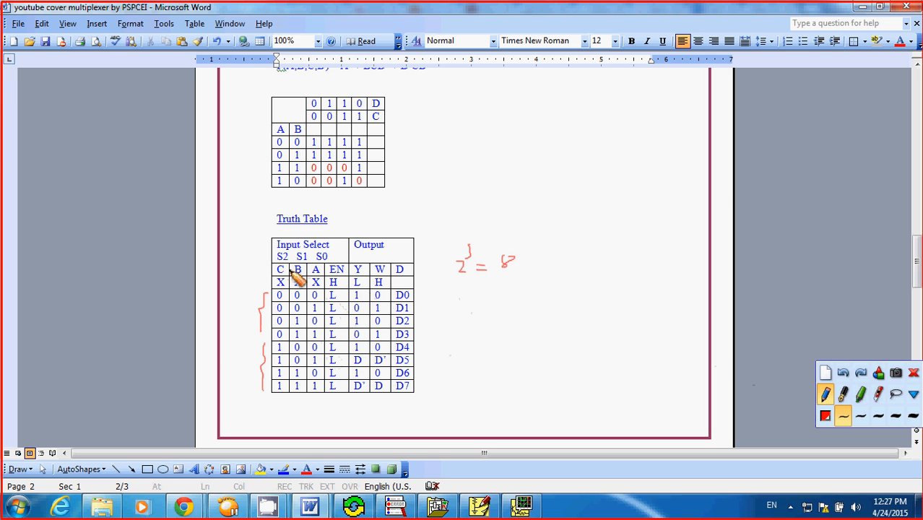
{"action": "mouse_move", "coordinate": [277, 264]}
{"action": "left_mouse_down"}
{"action": "mouse_move", "coordinate": [231, 303]}
{"action": "mouse_move", "coordinate": [309, 396]}
{"action": "left_mouse_up"}
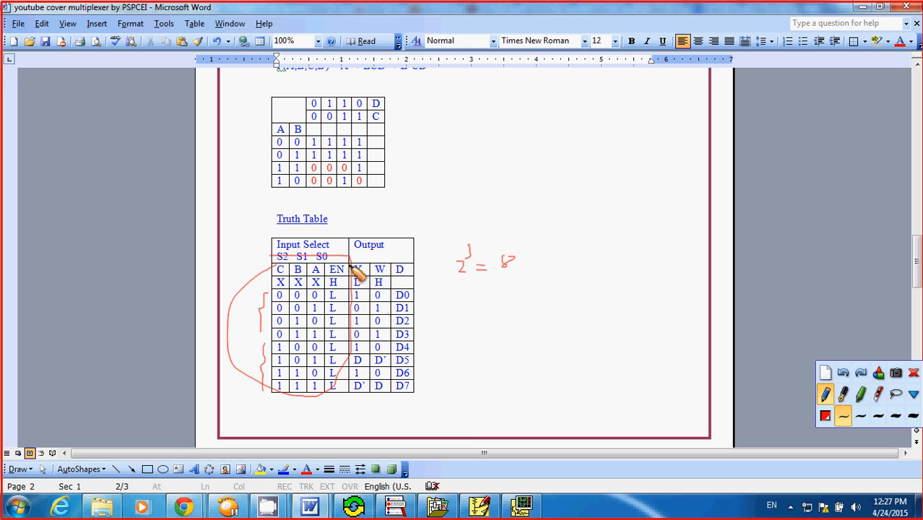
{"action": "left_click", "coordinate": [824, 373]}
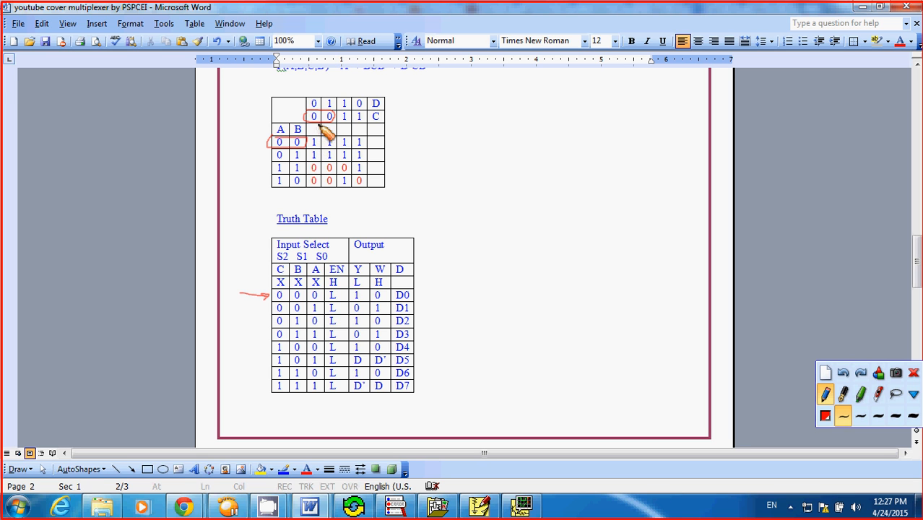
With shape recognition on, box the K-map cells for AB = 00 and C = 0, circle the D0 row's Y output, and clear the ink.
{"action": "left_click", "coordinate": [878, 373]}
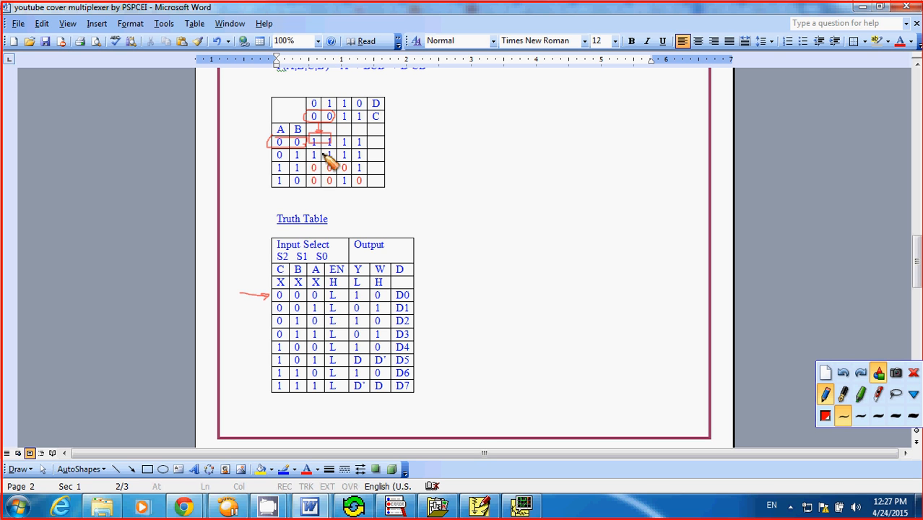
{"action": "mouse_move", "coordinate": [361, 290]}
{"action": "left_mouse_down"}
{"action": "mouse_move", "coordinate": [349, 296]}
{"action": "mouse_move", "coordinate": [367, 297]}
{"action": "left_mouse_up"}
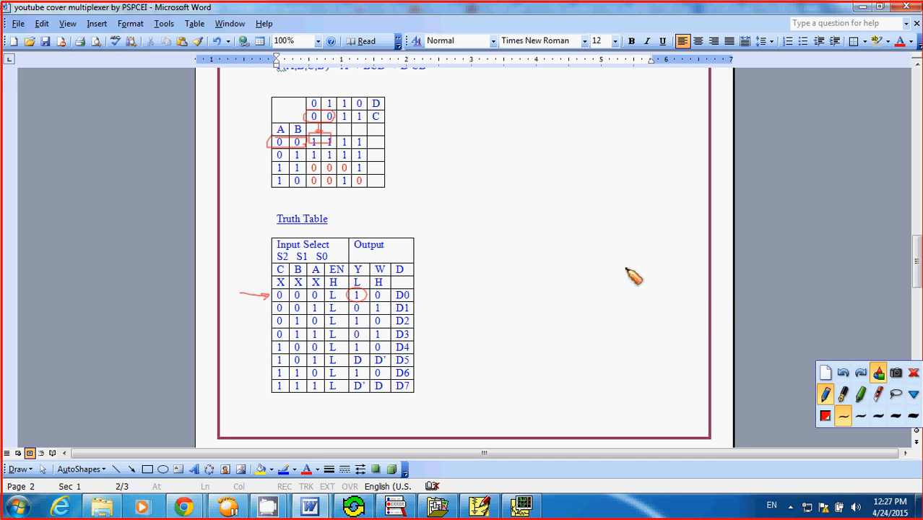
{"action": "left_click", "coordinate": [826, 373]}
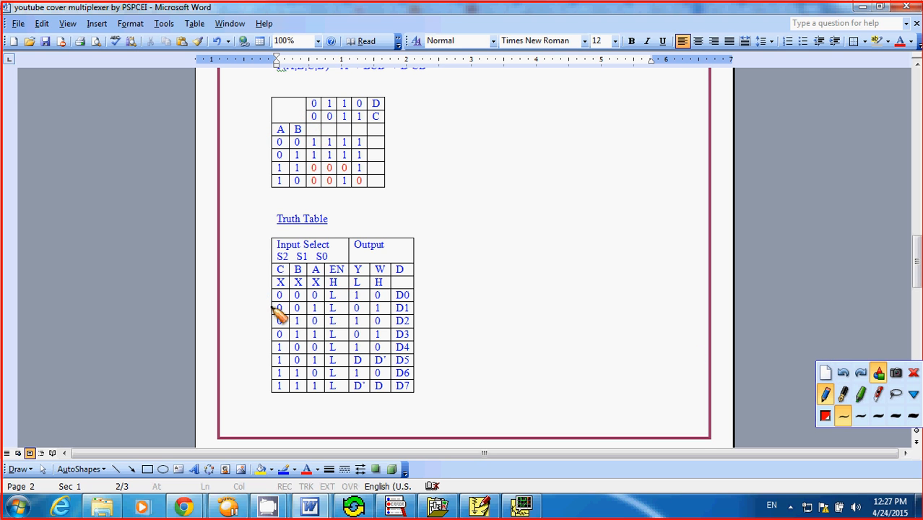
Point an arrow at the D1 row, link its AB = 10, C = 0 cells in the K-map, circle its Y output, and clear the ink.
{"action": "left_click_drag", "start_coordinate": [257, 305], "coordinate": [246, 305]}
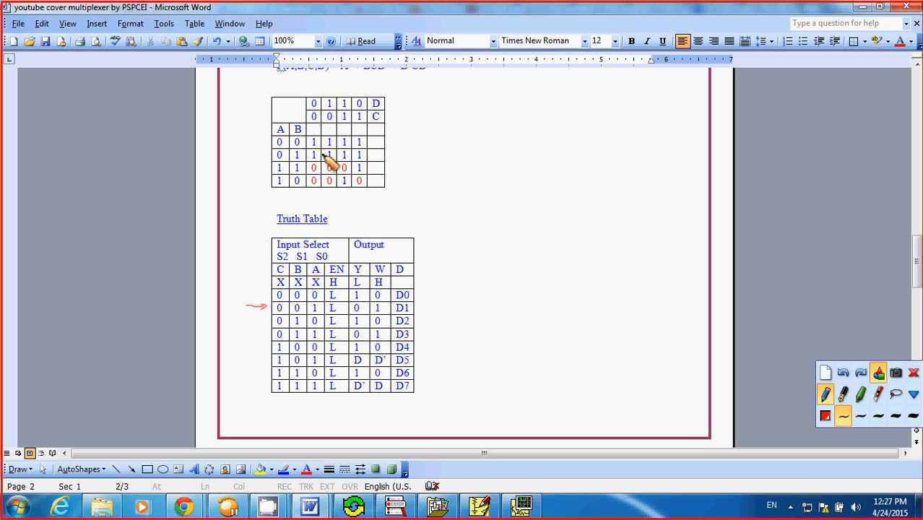
{"action": "mouse_move", "coordinate": [276, 175]}
{"action": "left_mouse_down"}
{"action": "mouse_move", "coordinate": [273, 185]}
{"action": "mouse_move", "coordinate": [275, 174]}
{"action": "left_mouse_up"}
{"action": "mouse_move", "coordinate": [315, 112]}
{"action": "left_mouse_down"}
{"action": "mouse_move", "coordinate": [313, 120]}
{"action": "mouse_move", "coordinate": [316, 112]}
{"action": "left_mouse_up"}
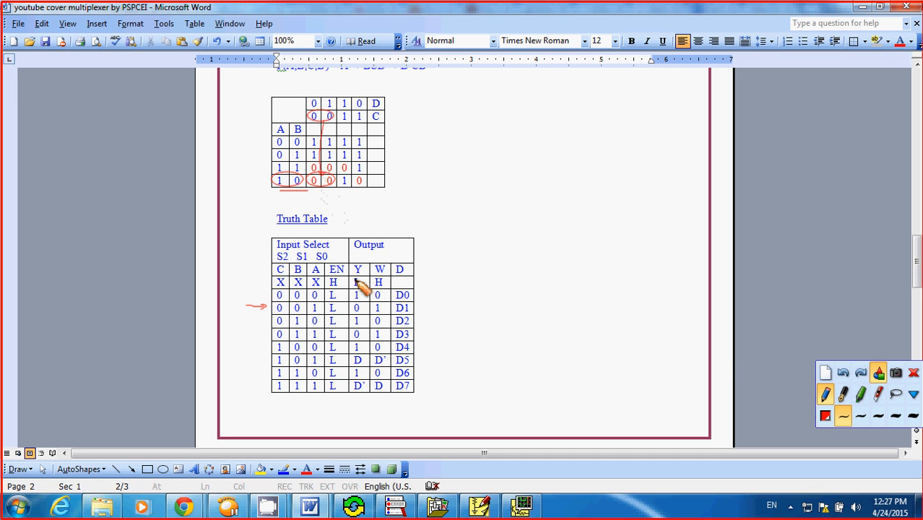
{"action": "left_click_drag", "start_coordinate": [358, 304], "coordinate": [346, 315]}
{"action": "left_click", "coordinate": [825, 372]}
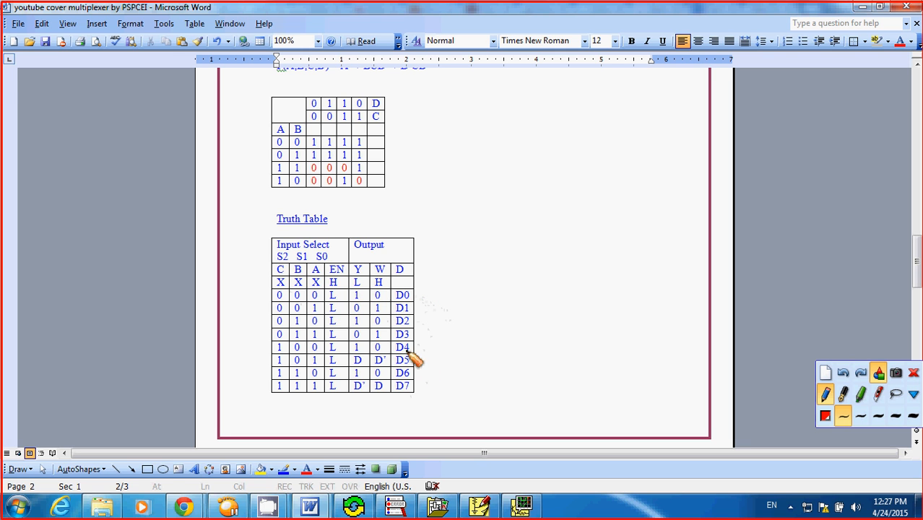
Point an arrow at the D2 row, mark its AB = 01, C = 0 cells in the K-map, circle its Y output, and clear the ink.
{"action": "left_click_drag", "start_coordinate": [239, 322], "coordinate": [268, 324]}
{"action": "left_click_drag", "start_coordinate": [258, 317], "coordinate": [258, 329]}
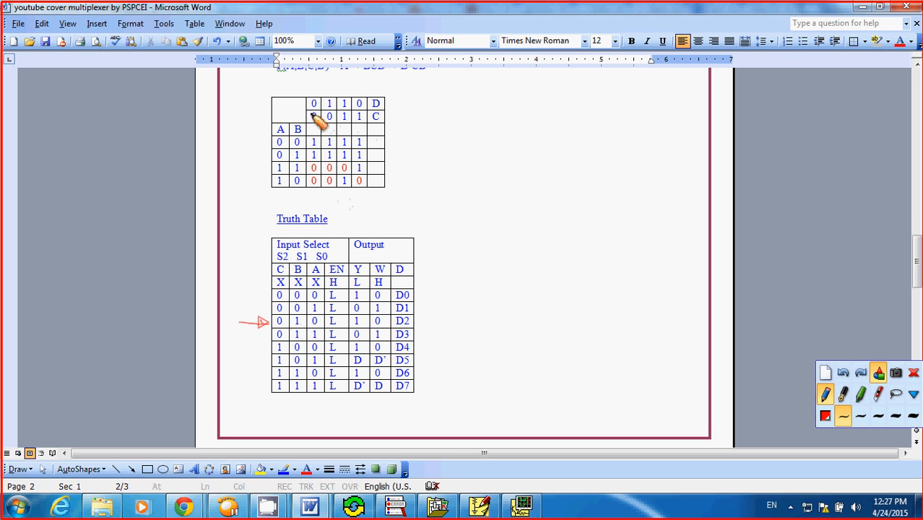
{"action": "left_click_drag", "start_coordinate": [305, 115], "coordinate": [303, 109]}
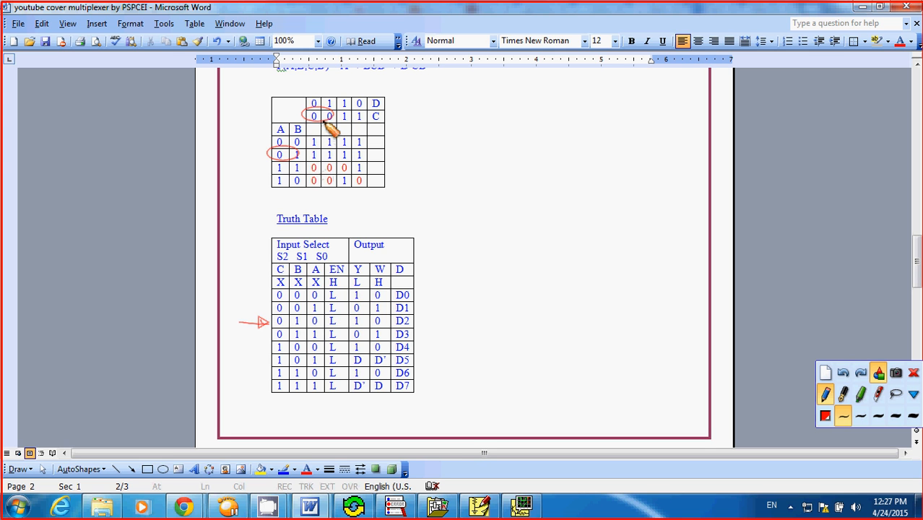
{"action": "left_click_drag", "start_coordinate": [320, 121], "coordinate": [318, 154]}
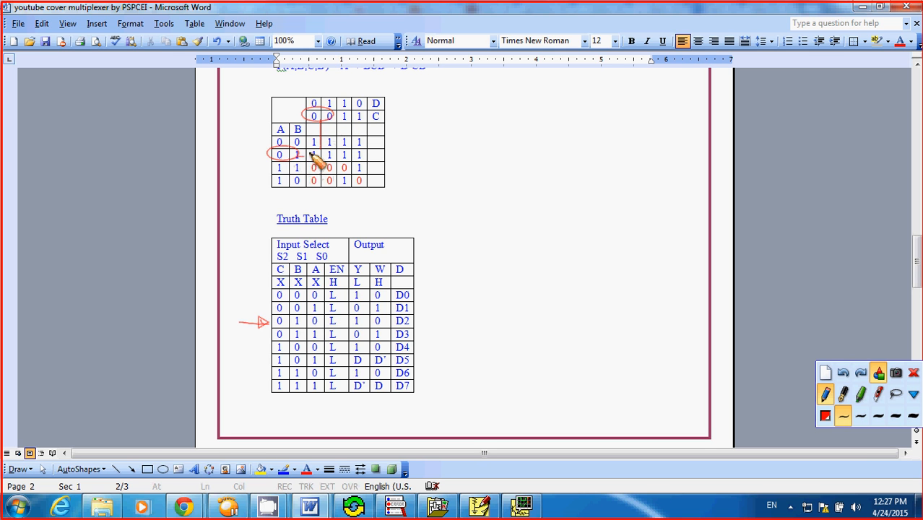
{"action": "left_click_drag", "start_coordinate": [321, 122], "coordinate": [313, 150]}
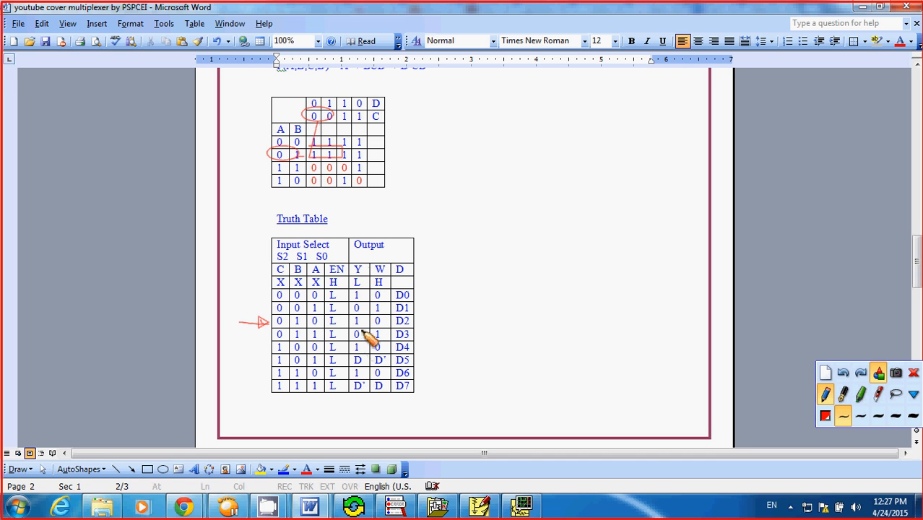
{"action": "mouse_move", "coordinate": [355, 318]}
{"action": "left_mouse_down"}
{"action": "mouse_move", "coordinate": [352, 325]}
{"action": "mouse_move", "coordinate": [357, 315]}
{"action": "left_mouse_up"}
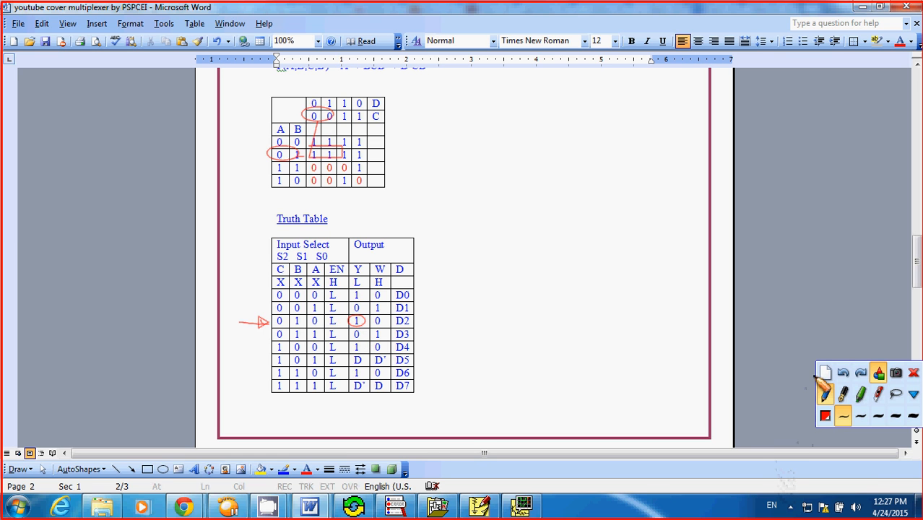
{"action": "left_click", "coordinate": [826, 372]}
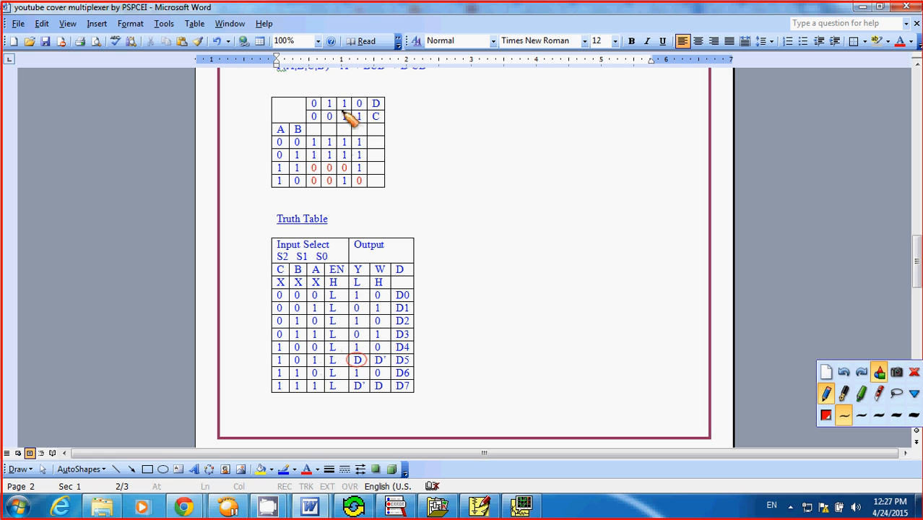
Mark the AB = 10, C = 1 cells and their D values in the K-map, link D to the D5 row's Y output, and clear the ink.
{"action": "left_click_drag", "start_coordinate": [351, 111], "coordinate": [343, 110]}
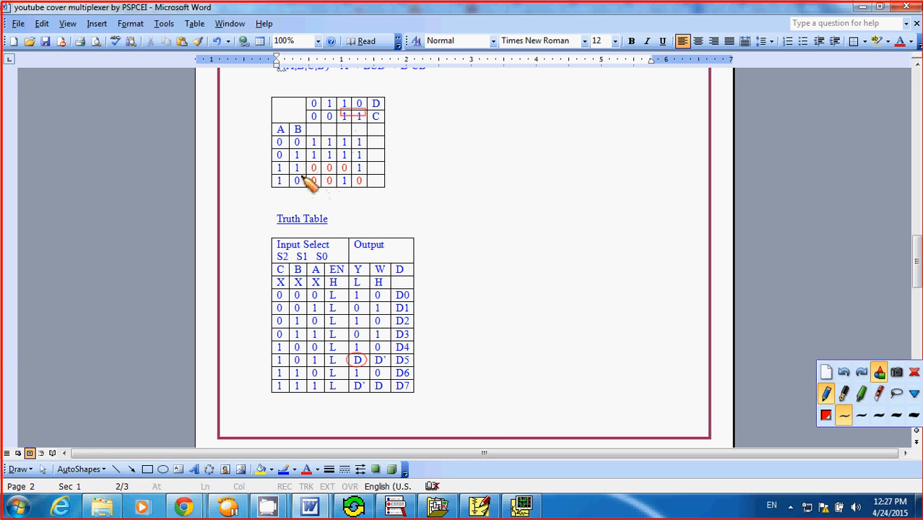
{"action": "left_click_drag", "start_coordinate": [306, 178], "coordinate": [307, 176]}
{"action": "mouse_move", "coordinate": [348, 121]}
{"action": "left_mouse_down"}
{"action": "mouse_move", "coordinate": [348, 167]}
{"action": "mouse_move", "coordinate": [336, 179]}
{"action": "left_mouse_up"}
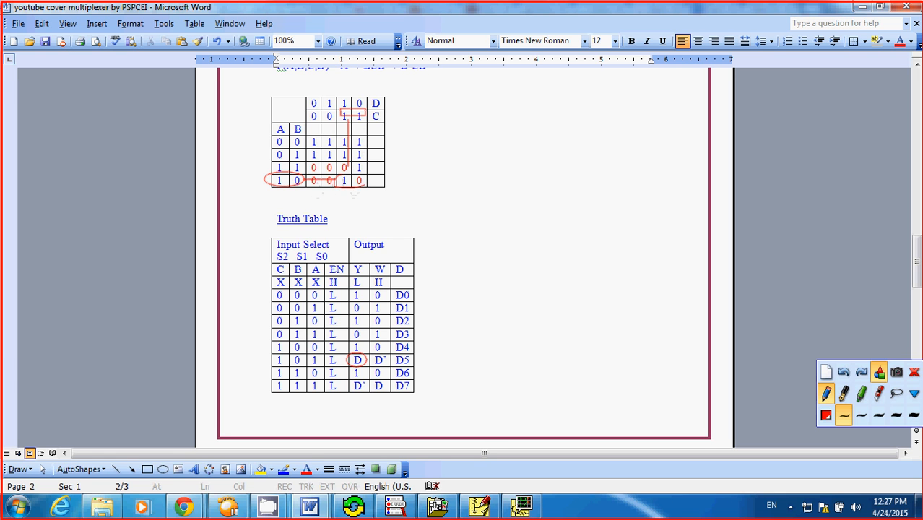
{"action": "left_click_drag", "start_coordinate": [335, 185], "coordinate": [335, 182]}
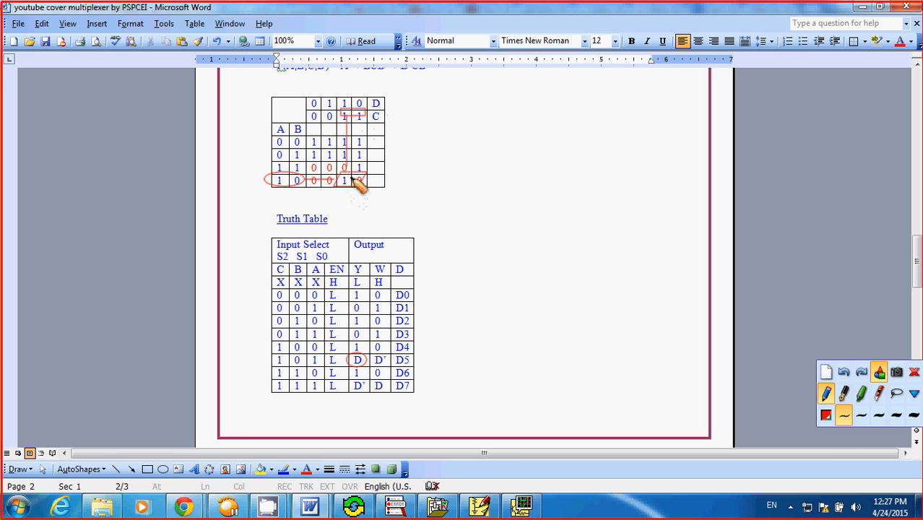
{"action": "left_click_drag", "start_coordinate": [342, 95], "coordinate": [350, 99]}
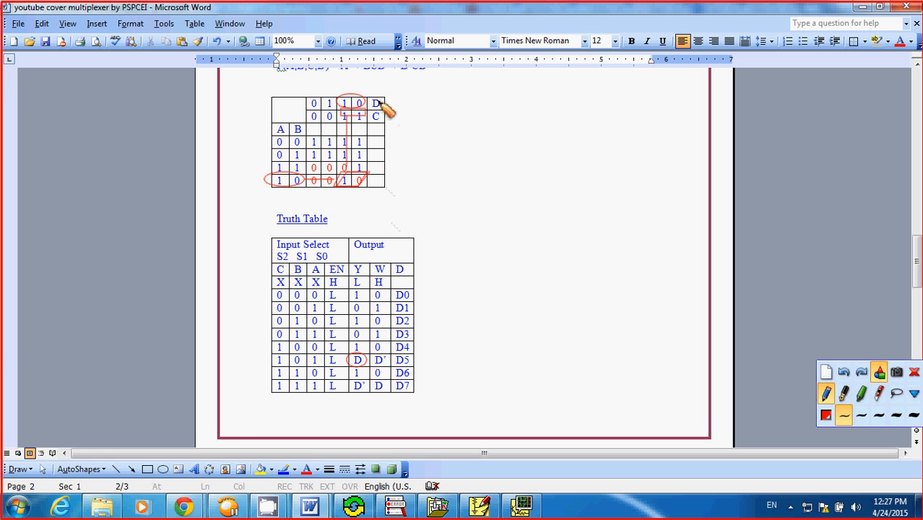
{"action": "left_click_drag", "start_coordinate": [376, 103], "coordinate": [368, 326]}
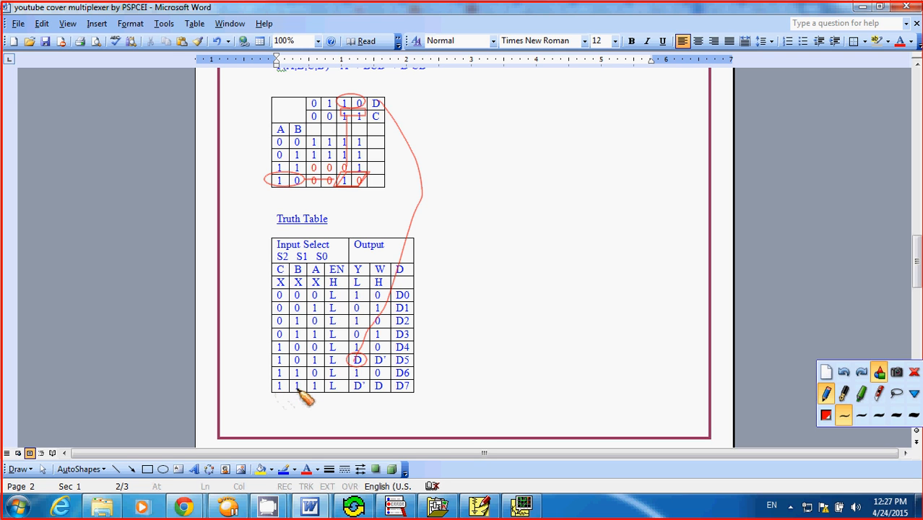
{"action": "left_click", "coordinate": [827, 373]}
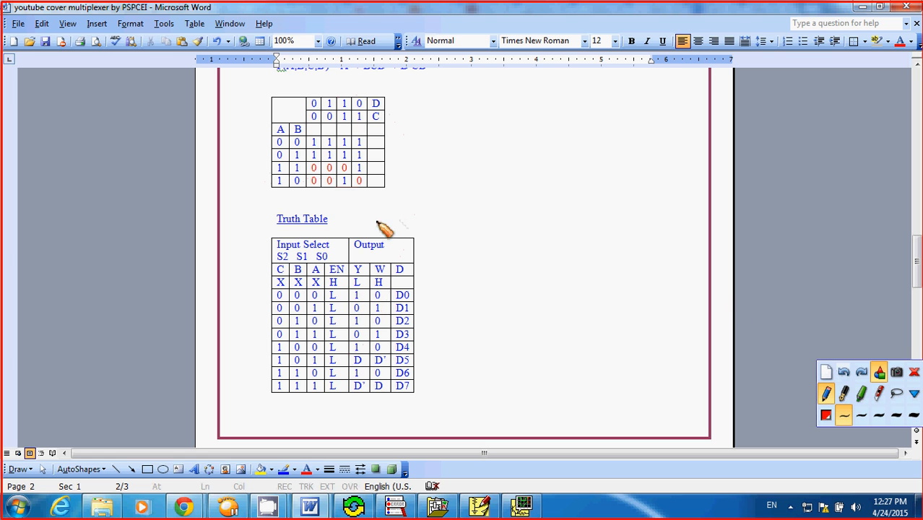
Mark the AB = 11, C = 1 cells and their D values in the K-map, and box the D' output in the D7 row.
{"action": "mouse_move", "coordinate": [344, 112]}
{"action": "left_mouse_down"}
{"action": "mouse_move", "coordinate": [354, 122]}
{"action": "mouse_move", "coordinate": [345, 110]}
{"action": "left_mouse_up"}
{"action": "mouse_move", "coordinate": [297, 163]}
{"action": "left_mouse_down"}
{"action": "mouse_move", "coordinate": [271, 165]}
{"action": "mouse_move", "coordinate": [301, 166]}
{"action": "left_mouse_up"}
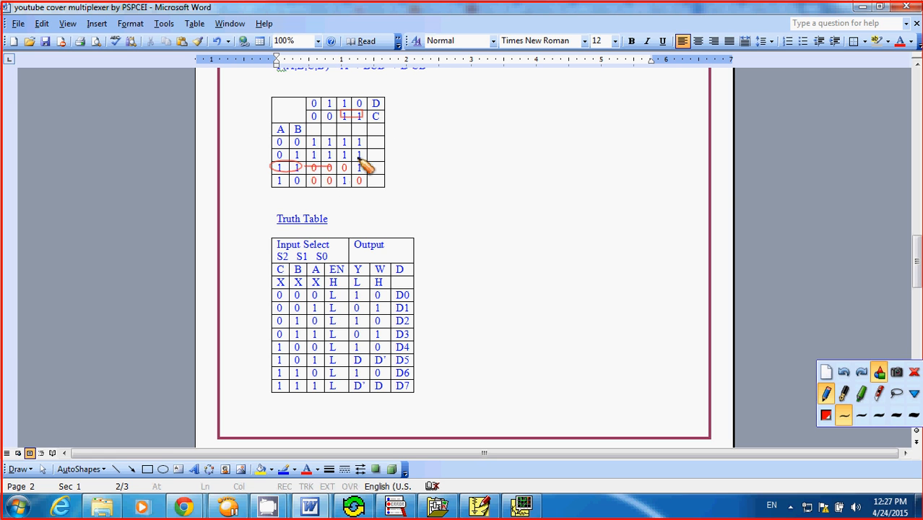
{"action": "mouse_move", "coordinate": [351, 119]}
{"action": "left_mouse_down"}
{"action": "mouse_move", "coordinate": [354, 168]}
{"action": "mouse_move", "coordinate": [367, 168]}
{"action": "mouse_move", "coordinate": [362, 110]}
{"action": "mouse_move", "coordinate": [341, 96]}
{"action": "mouse_move", "coordinate": [351, 92]}
{"action": "left_mouse_up"}
{"action": "mouse_move", "coordinate": [356, 374]}
{"action": "left_mouse_down"}
{"action": "mouse_move", "coordinate": [350, 381]}
{"action": "mouse_move", "coordinate": [362, 375]}
{"action": "left_mouse_up"}
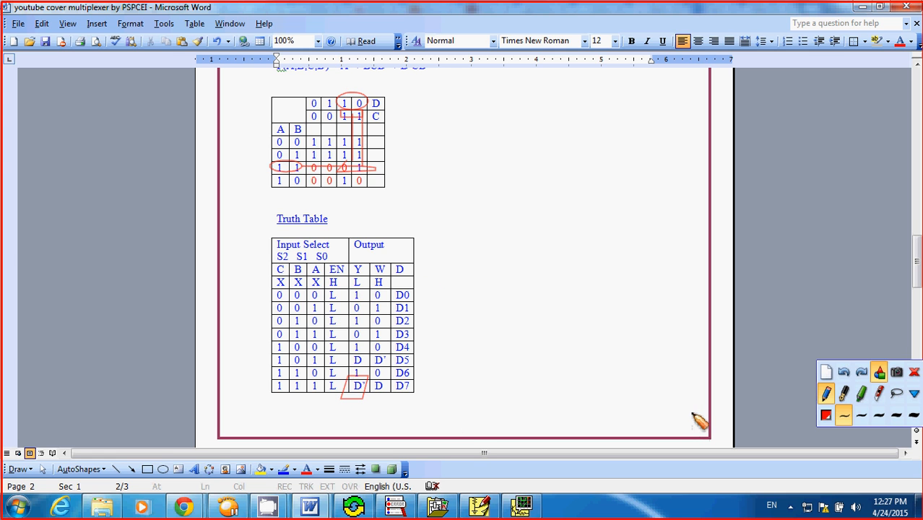
Circle the Truth Table heading and, after clearing the ink, the D and D' outputs of the D5 row, and leave the markup.
{"action": "left_click_drag", "start_coordinate": [274, 216], "coordinate": [296, 205]}
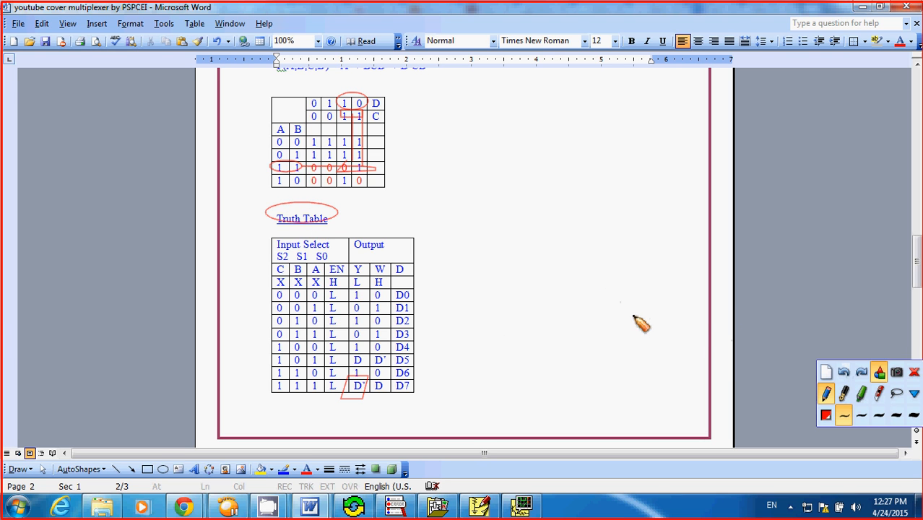
{"action": "left_click", "coordinate": [831, 375]}
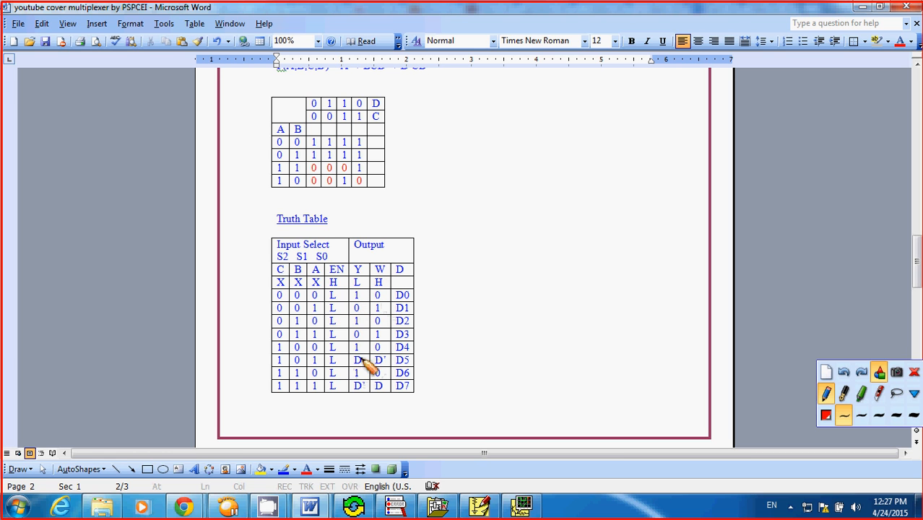
{"action": "mouse_move", "coordinate": [351, 365]}
{"action": "left_mouse_down"}
{"action": "mouse_move", "coordinate": [361, 354]}
{"action": "mouse_move", "coordinate": [386, 356]}
{"action": "mouse_move", "coordinate": [374, 368]}
{"action": "left_mouse_up"}
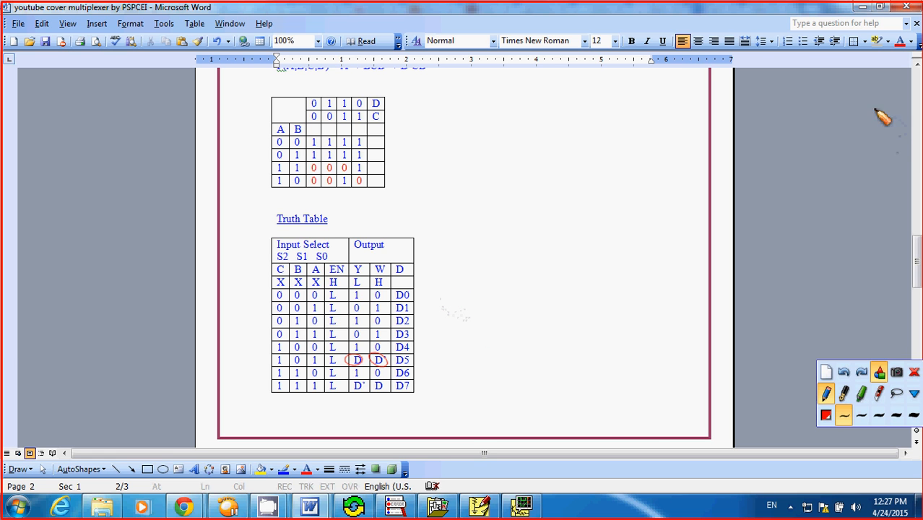
{"action": "left_click", "coordinate": [914, 372]}
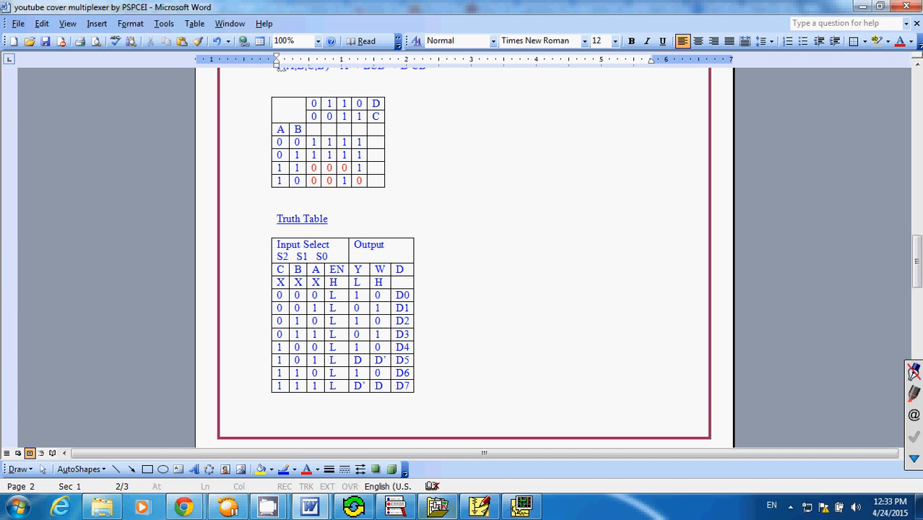
Switch to PSpice Schematics and bring the wired 74151A multiplexer circuit with its 7404 inverter into view.
{"action": "left_click", "coordinate": [478, 505]}
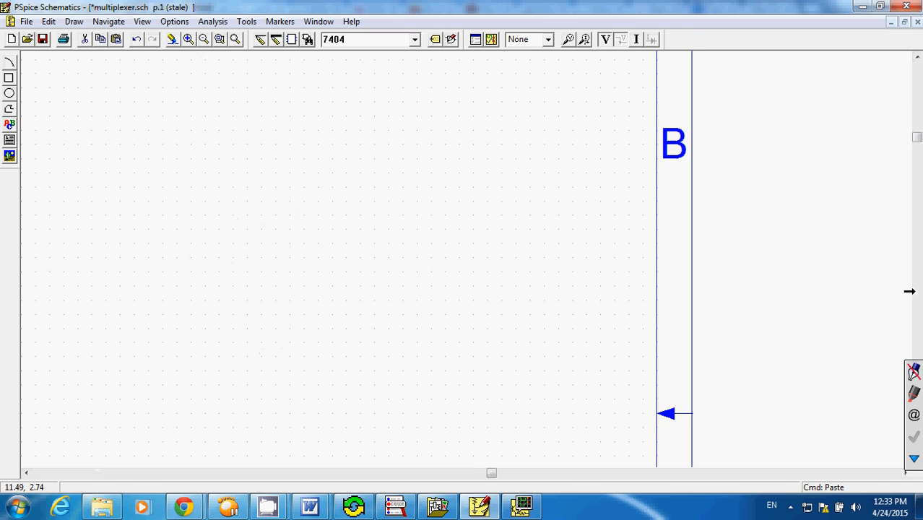
{"action": "left_click", "coordinate": [918, 76]}
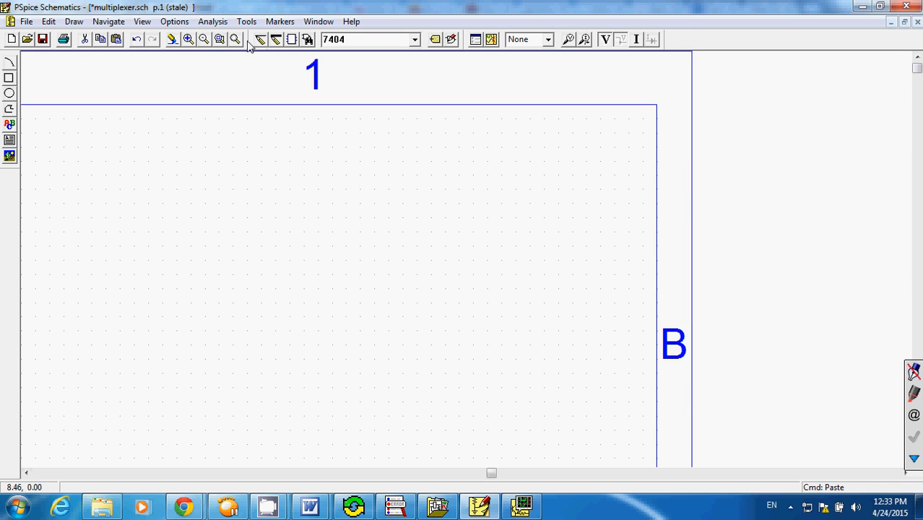
{"action": "left_click", "coordinate": [204, 39]}
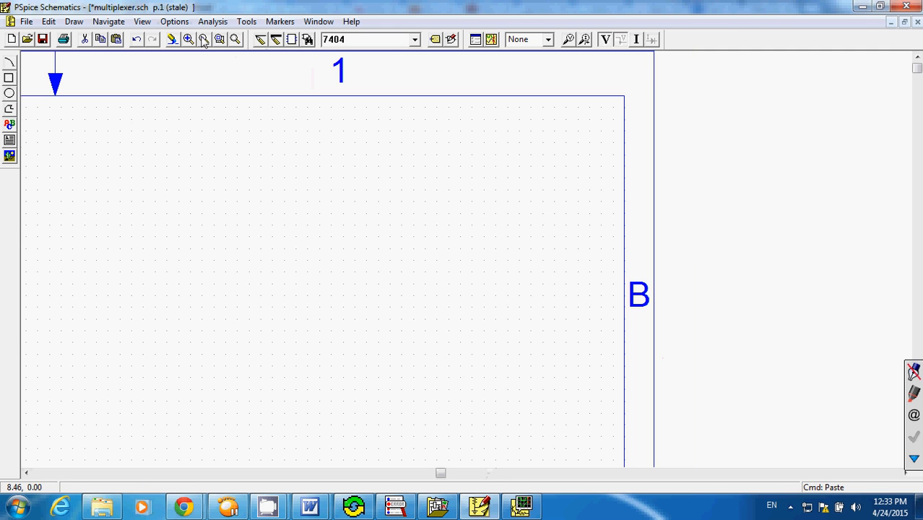
{"action": "left_click", "coordinate": [203, 39]}
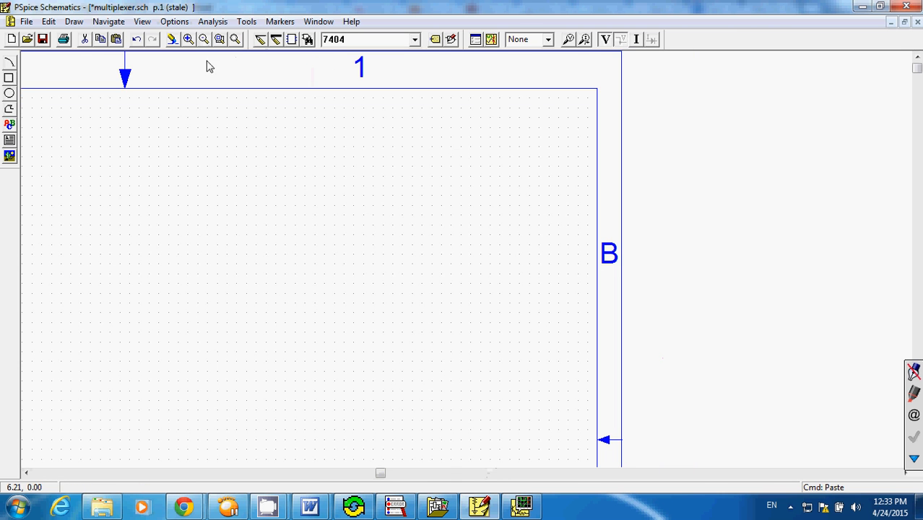
{"action": "left_click", "coordinate": [80, 473]}
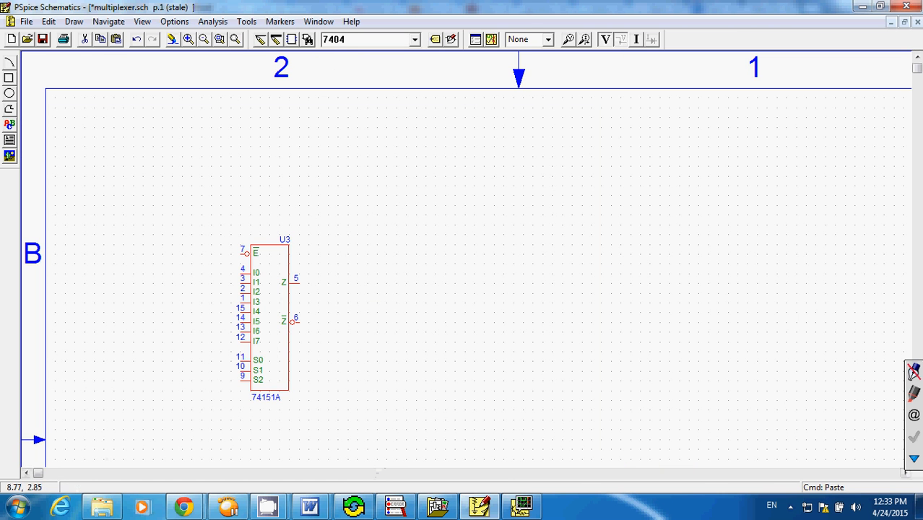
{"action": "left_click", "coordinate": [918, 342]}
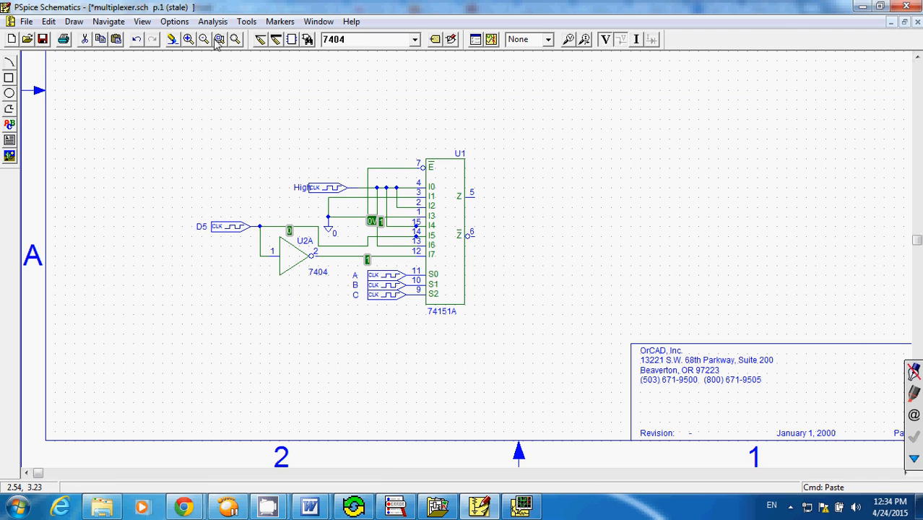
{"action": "left_click", "coordinate": [188, 40]}
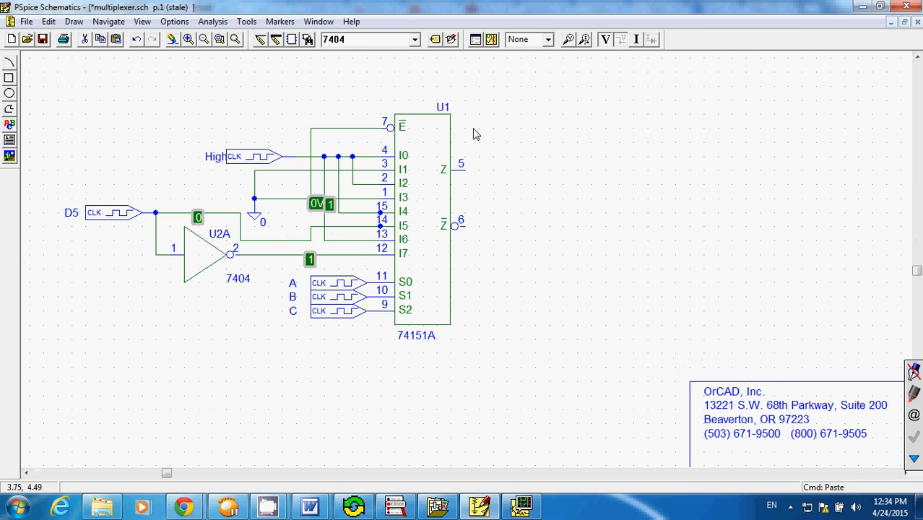
{"action": "left_click", "coordinate": [25, 473]}
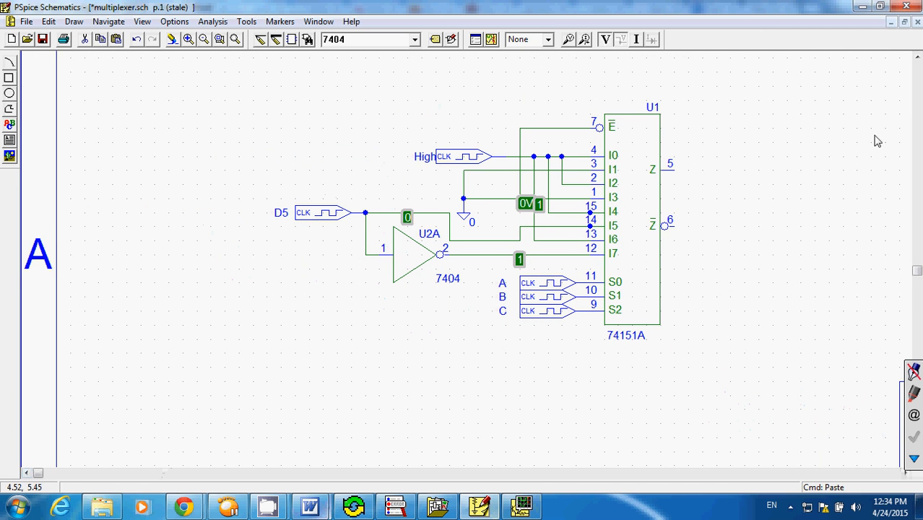
Reduce the schematic window to part of the screen and frame the circuit from the D5 source to the multiplexer outputs.
{"action": "left_click", "coordinate": [879, 7]}
{"action": "left_click_drag", "start_coordinate": [486, 32], "coordinate": [702, 17]}
{"action": "left_click_drag", "start_coordinate": [239, 183], "coordinate": [441, 184]}
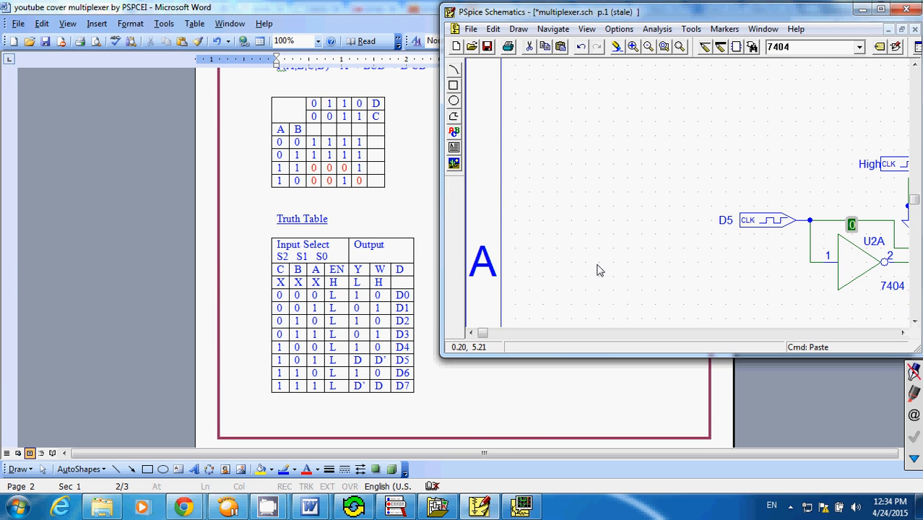
{"action": "left_click", "coordinate": [903, 333]}
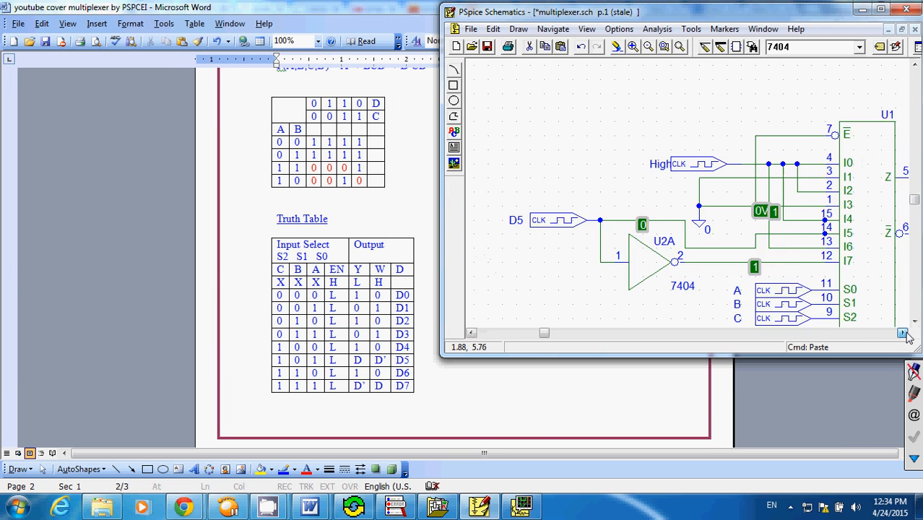
{"action": "left_click", "coordinate": [480, 335]}
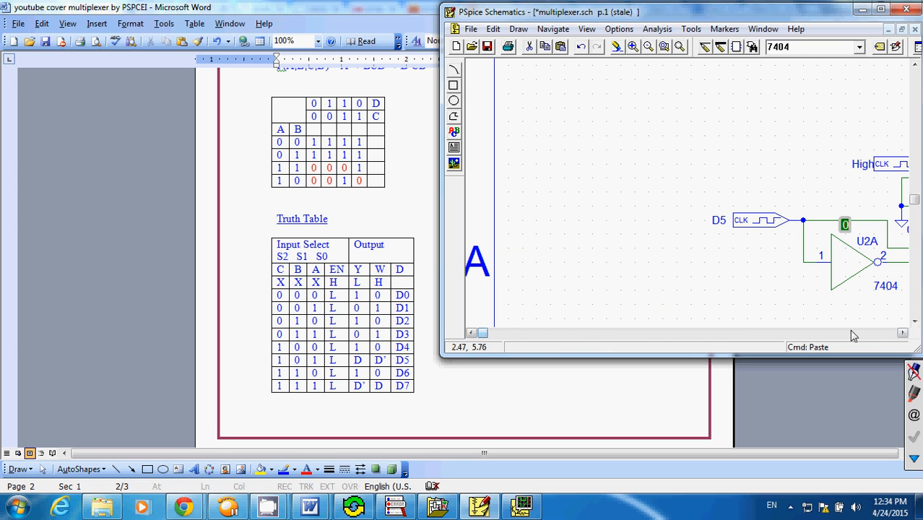
{"action": "left_click_drag", "start_coordinate": [484, 334], "coordinate": [571, 334]}
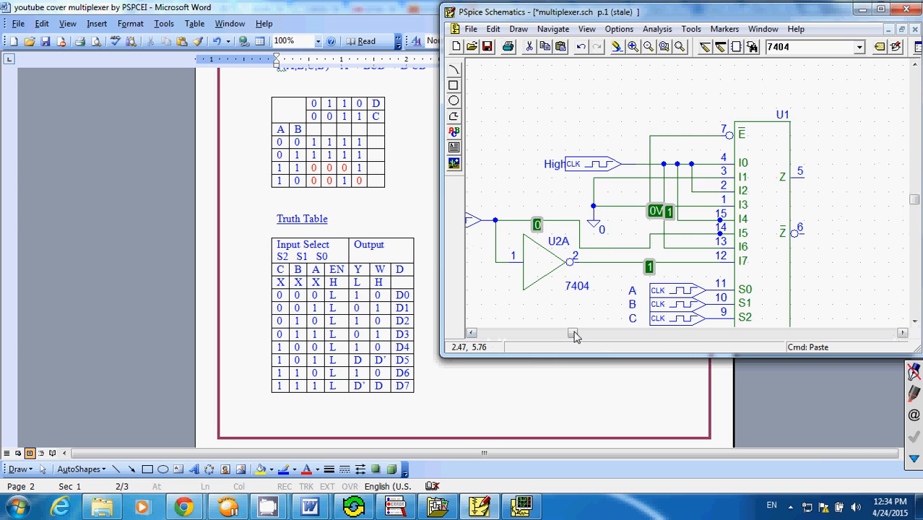
{"action": "left_click", "coordinate": [914, 322]}
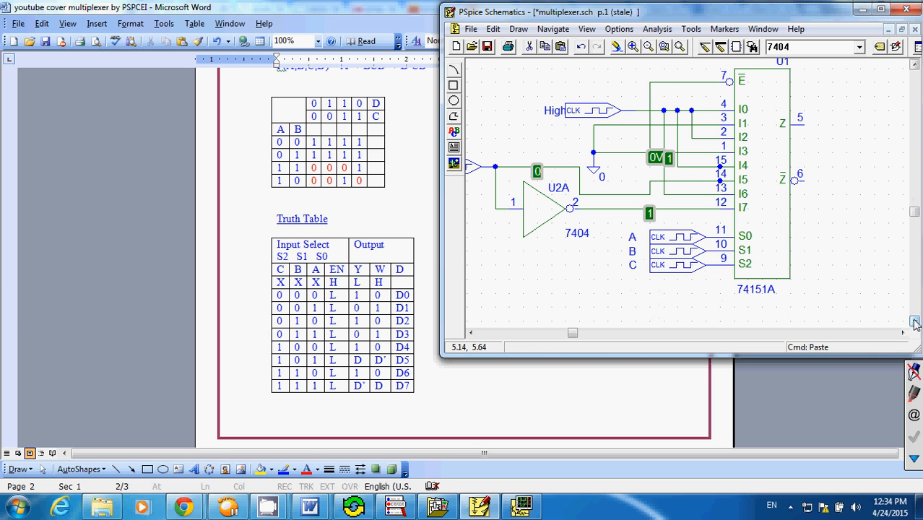
{"action": "left_click", "coordinate": [648, 47]}
{"action": "left_click", "coordinate": [471, 334]}
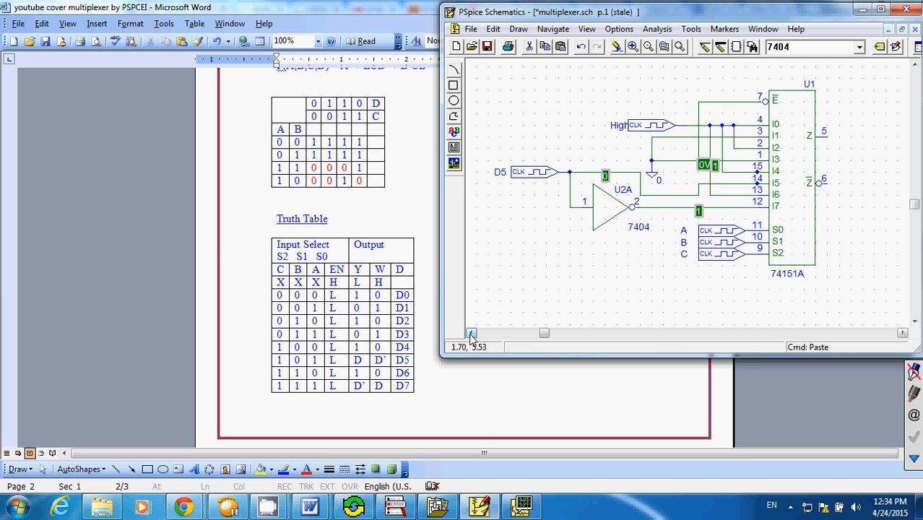
Reduce the Word window to sit beside the schematic, with the complete truth table in view.
{"action": "left_click", "coordinate": [78, 179]}
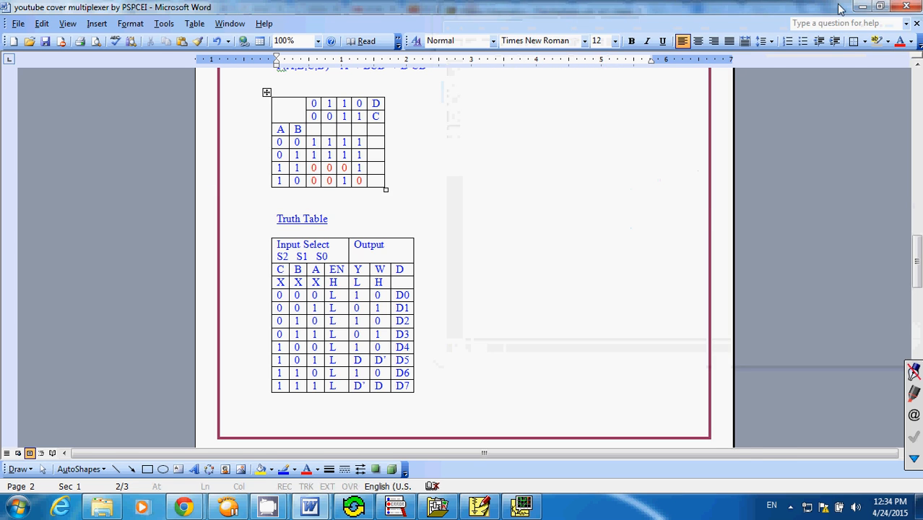
{"action": "left_click", "coordinate": [880, 5]}
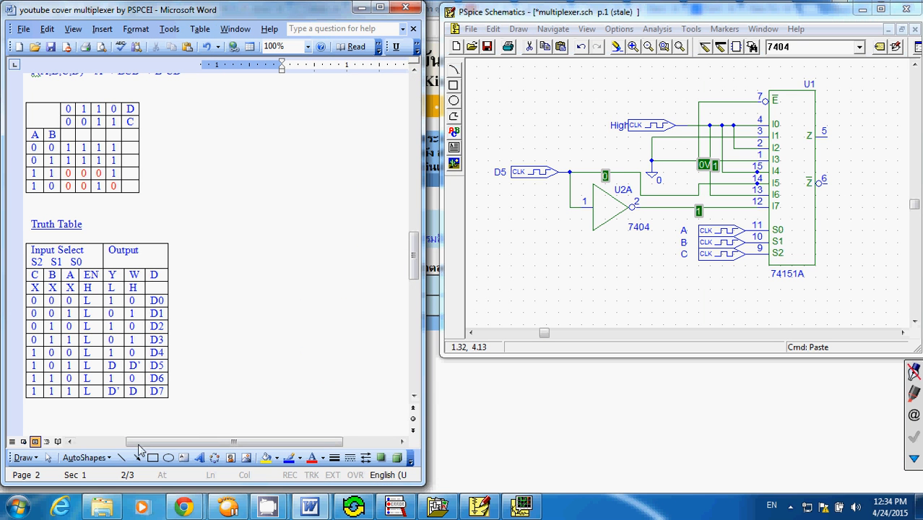
{"action": "left_click_drag", "start_coordinate": [233, 441], "coordinate": [194, 441]}
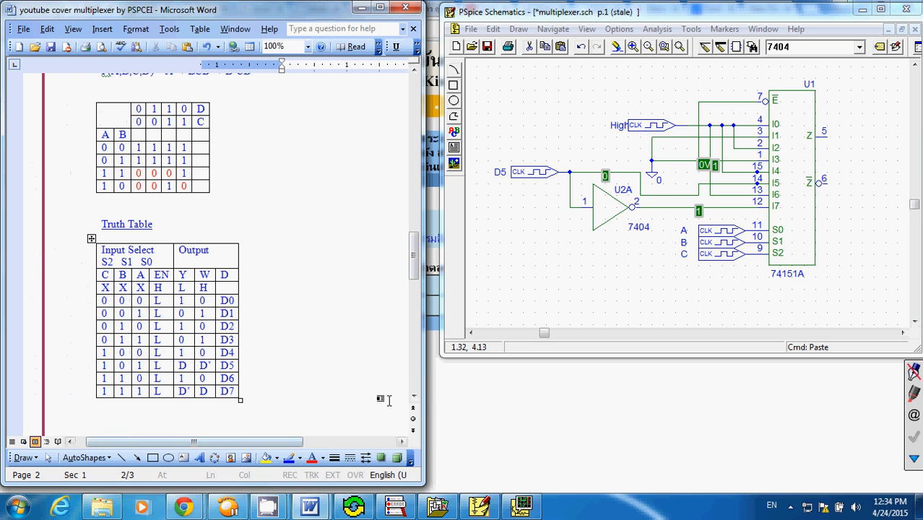
{"action": "scroll", "coordinate": [205, 177], "scroll_direction": "down", "scroll_amount": 2}
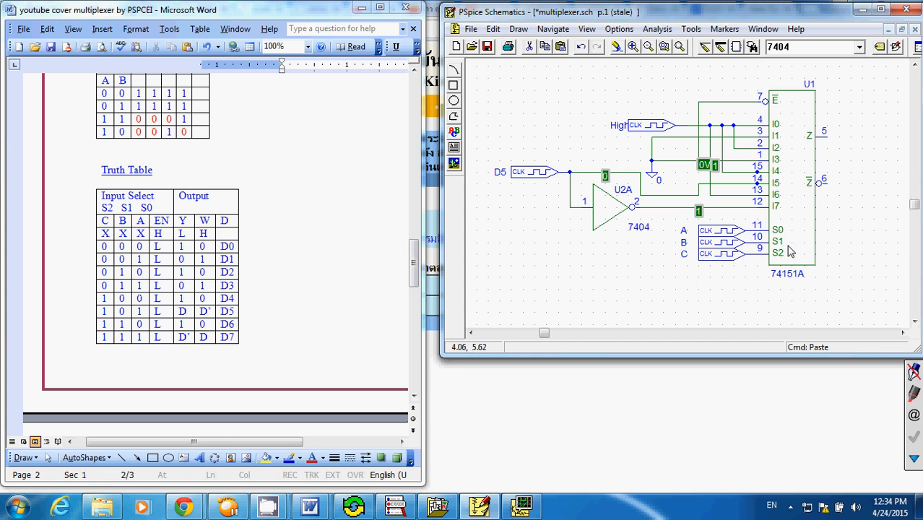
Clear the leftover markup ink, point out the ground symbol feeding the enable input, and leave the markup.
{"action": "left_click", "coordinate": [913, 459]}
{"action": "left_click", "coordinate": [866, 351]}
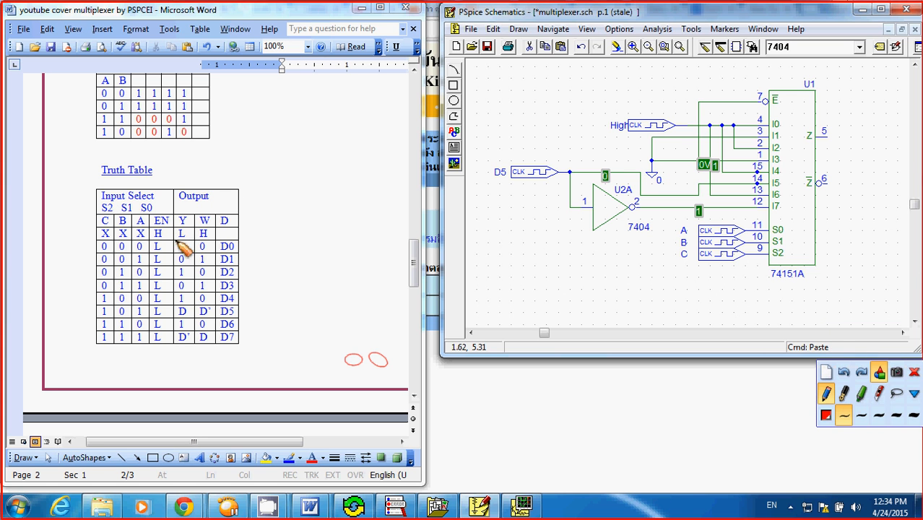
{"action": "left_click", "coordinate": [825, 371]}
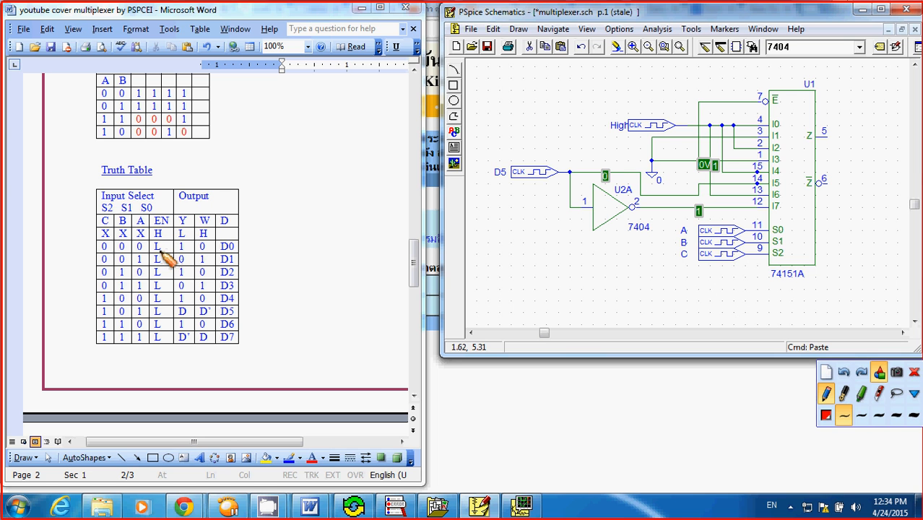
{"action": "left_click", "coordinate": [656, 177]}
{"action": "left_click", "coordinate": [914, 372]}
Move the 0V voltage label off the enable wire into the free space beside the ground symbol.
{"action": "left_click", "coordinate": [711, 167]}
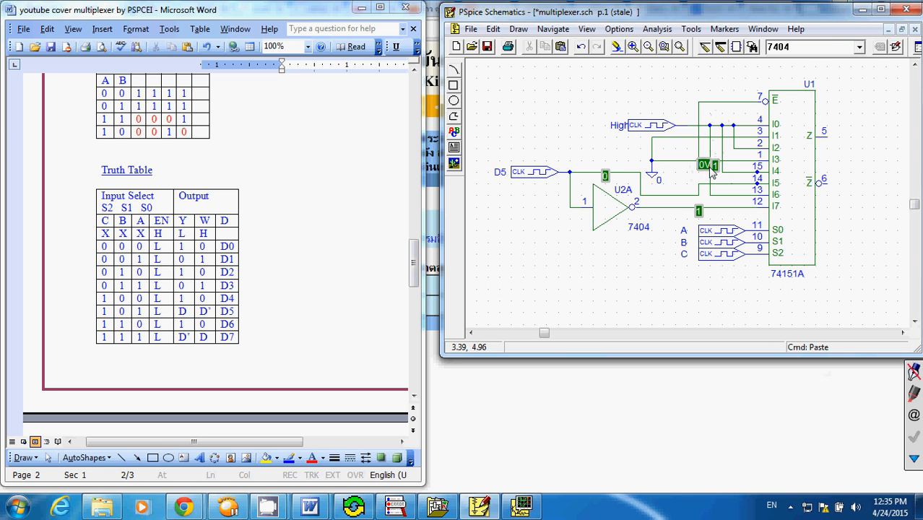
{"action": "left_click_drag", "start_coordinate": [706, 165], "coordinate": [687, 176]}
Circle the Y = 1 outputs in rows D0, D2, D4 and D6, mark multiplexer inputs I0, I2, I4 and I6, and leave the markup.
{"action": "left_click", "coordinate": [914, 458]}
{"action": "left_click", "coordinate": [846, 346]}
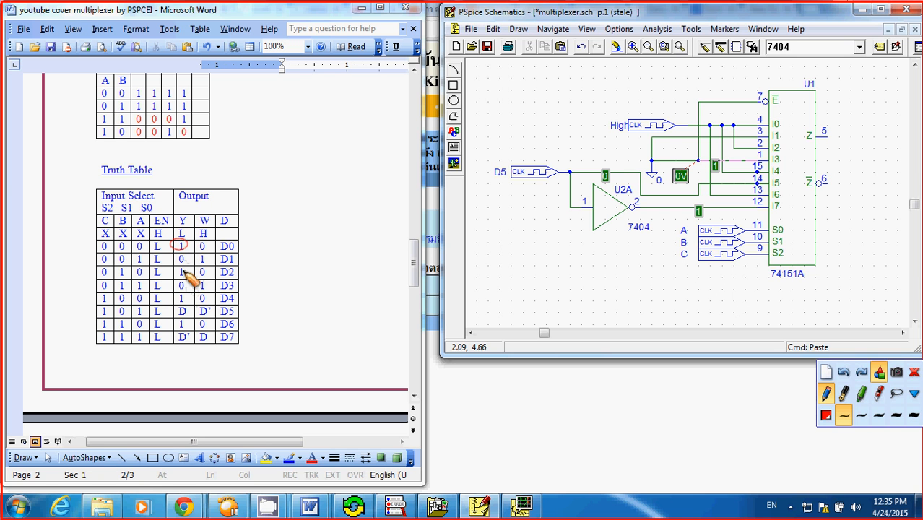
{"action": "left_click_drag", "start_coordinate": [186, 267], "coordinate": [187, 268]}
{"action": "left_click_drag", "start_coordinate": [176, 320], "coordinate": [186, 323]}
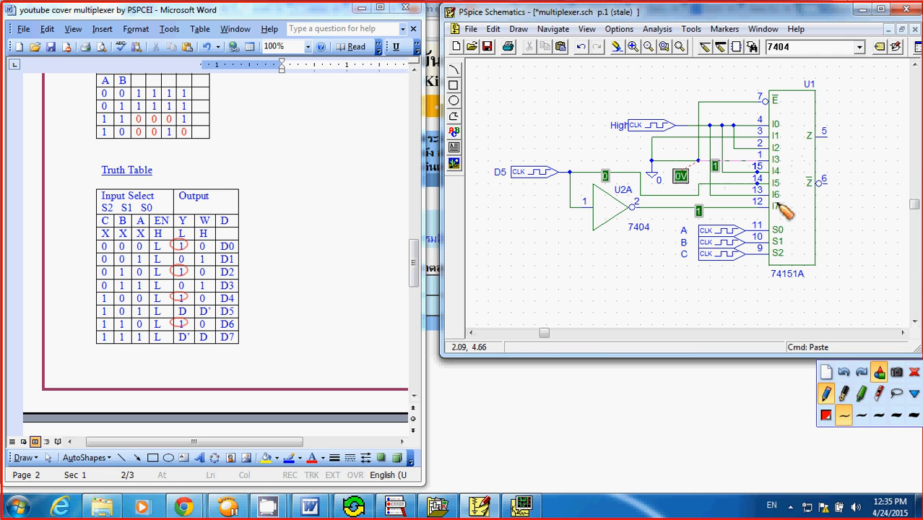
{"action": "left_click_drag", "start_coordinate": [783, 118], "coordinate": [779, 170]}
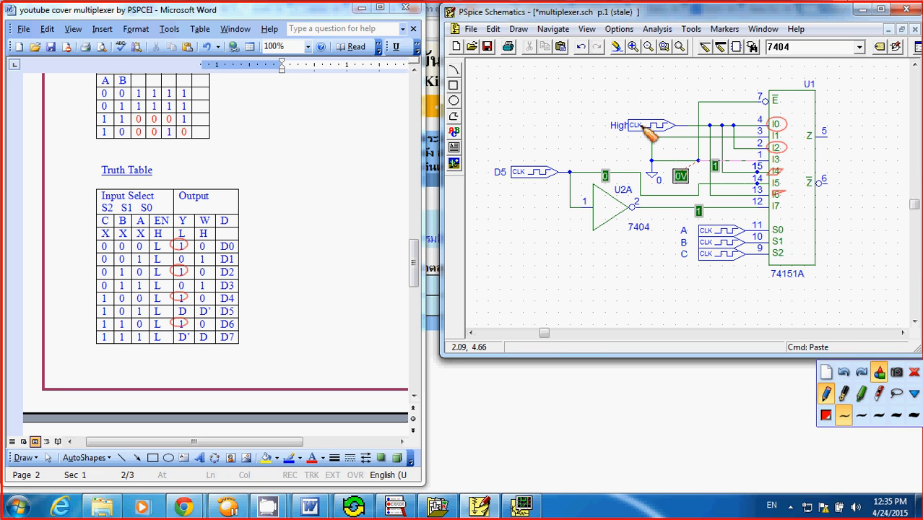
{"action": "left_click", "coordinate": [913, 372]}
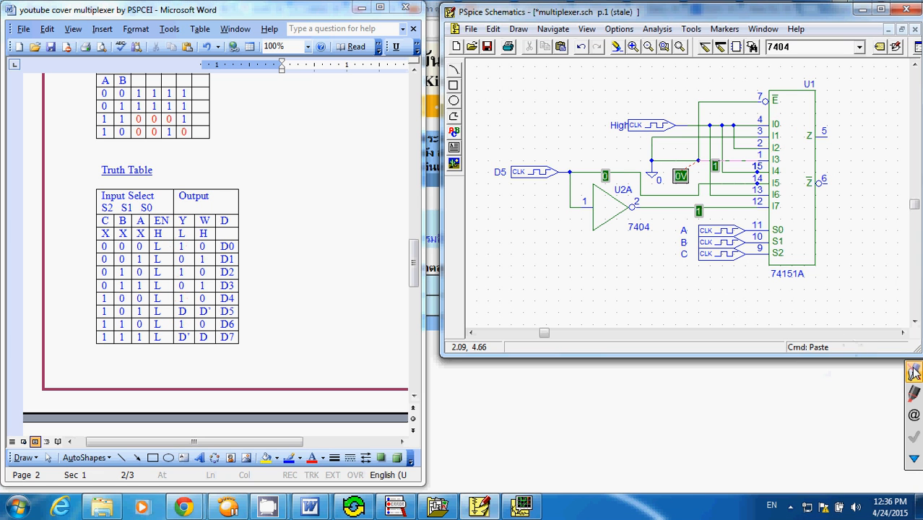
Look up the DigClock part in the part browser and review the attributes of the High clock source.
{"action": "left_click", "coordinate": [647, 129]}
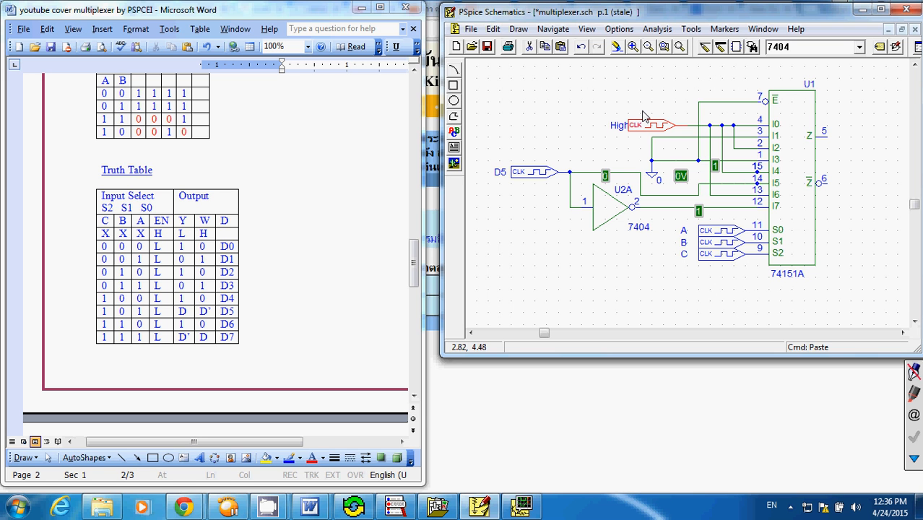
{"action": "key", "text": "ctrl+g"}
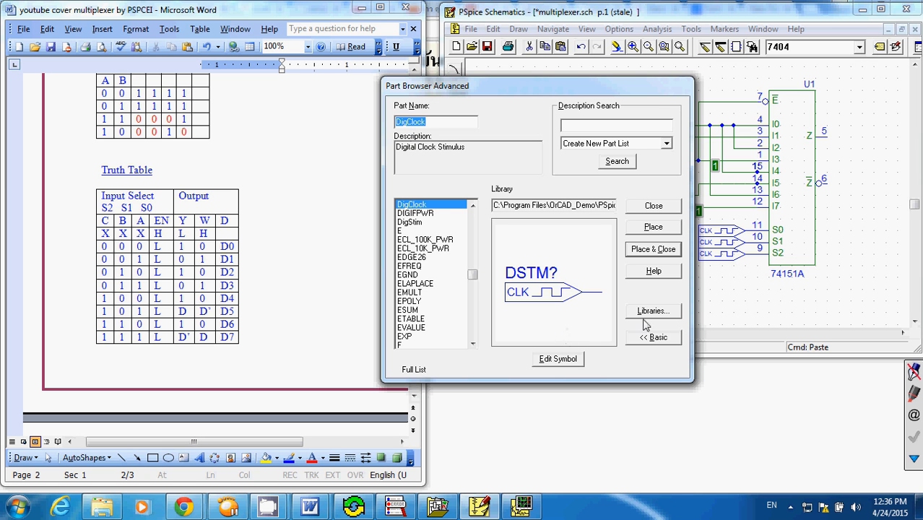
{"action": "left_click", "coordinate": [653, 225]}
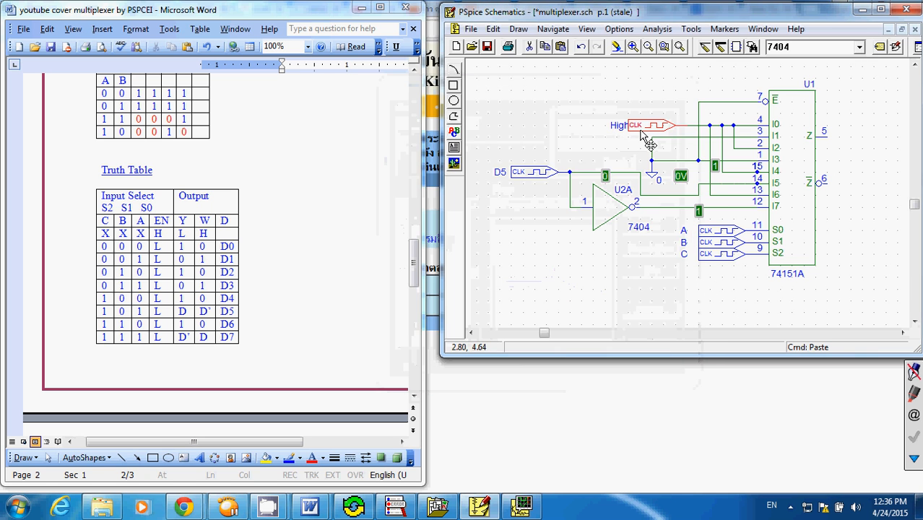
{"action": "left_click", "coordinate": [492, 29]}
{"action": "left_click", "coordinate": [525, 180]}
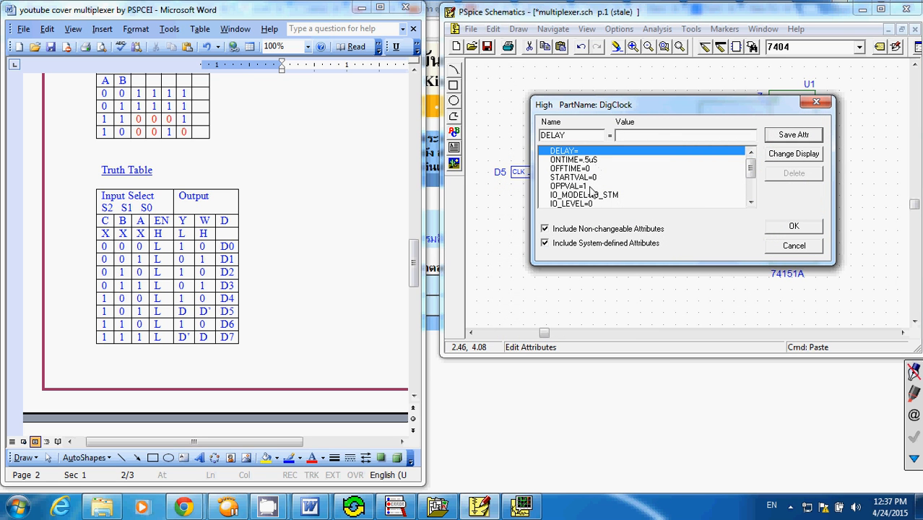
{"action": "left_click", "coordinate": [792, 226]}
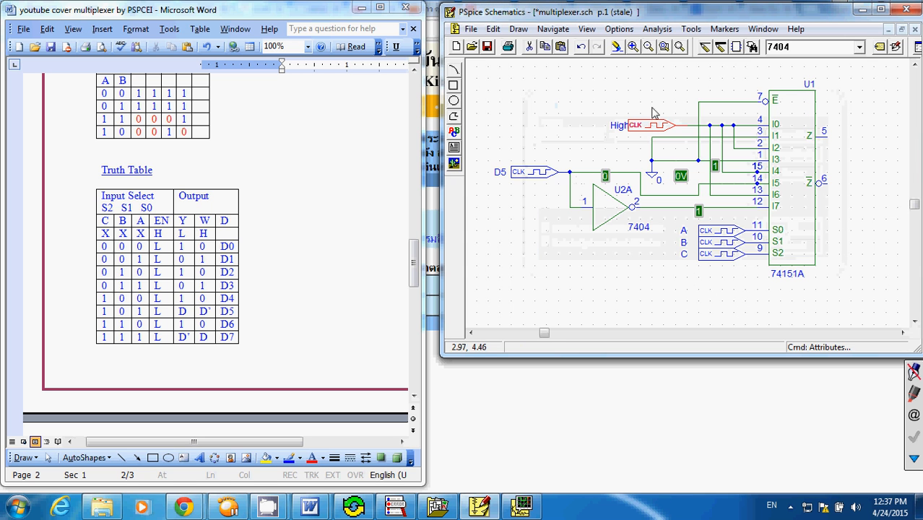
Look up the VSRC voltage source in the part browser and close it without placing the part.
{"action": "left_click", "coordinate": [648, 110]}
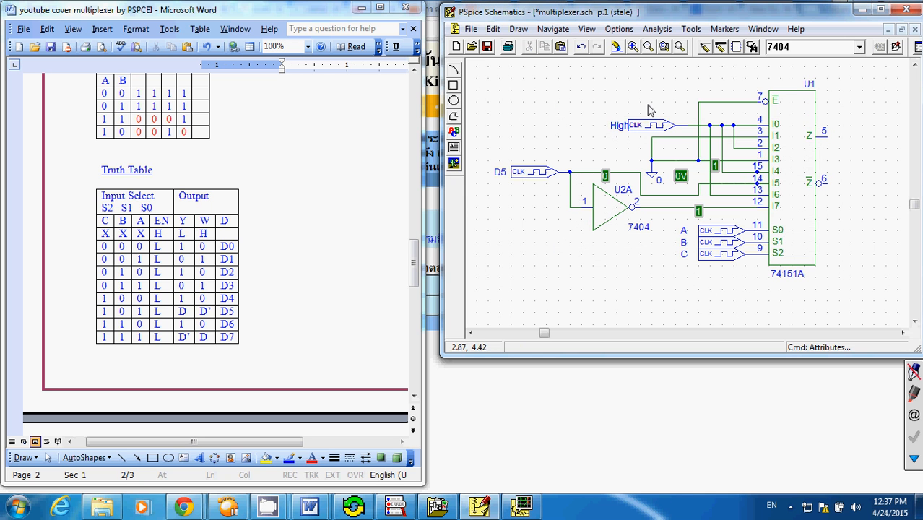
{"action": "key", "text": "ctrl+g"}
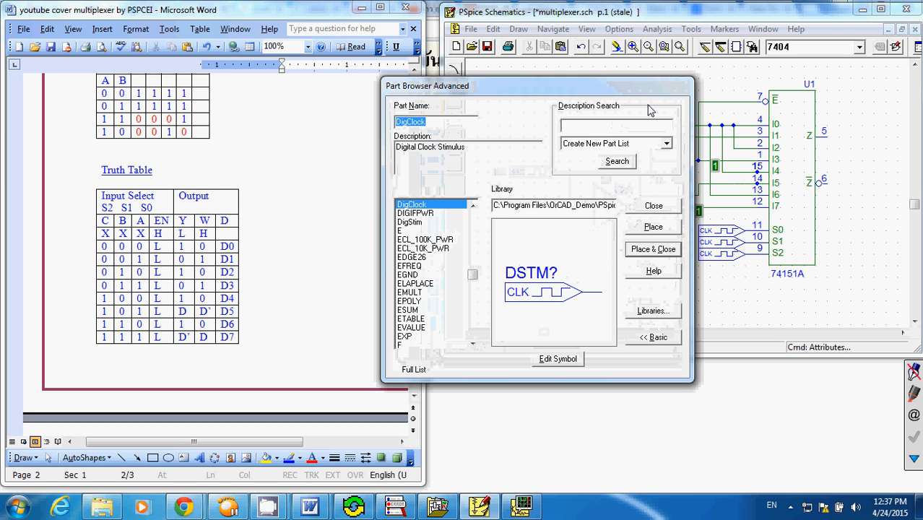
{"action": "type", "text": "vsrc"}
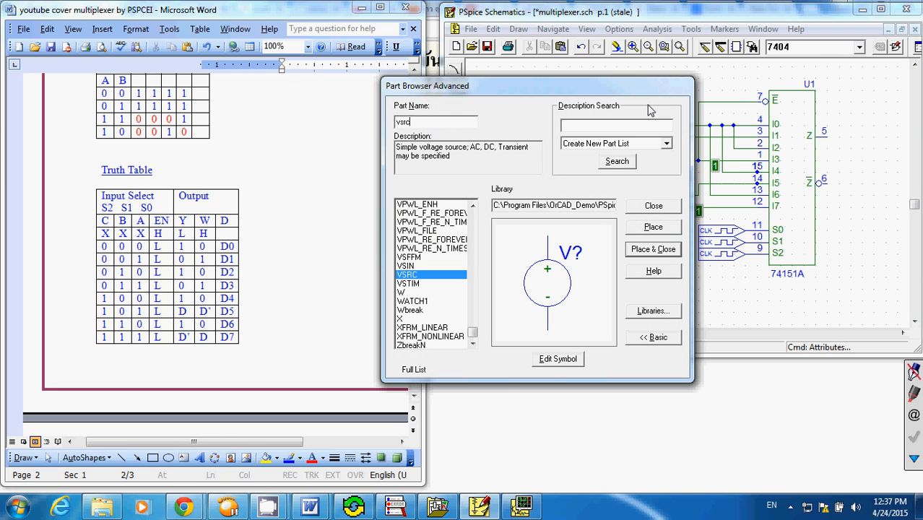
{"action": "left_click", "coordinate": [654, 207]}
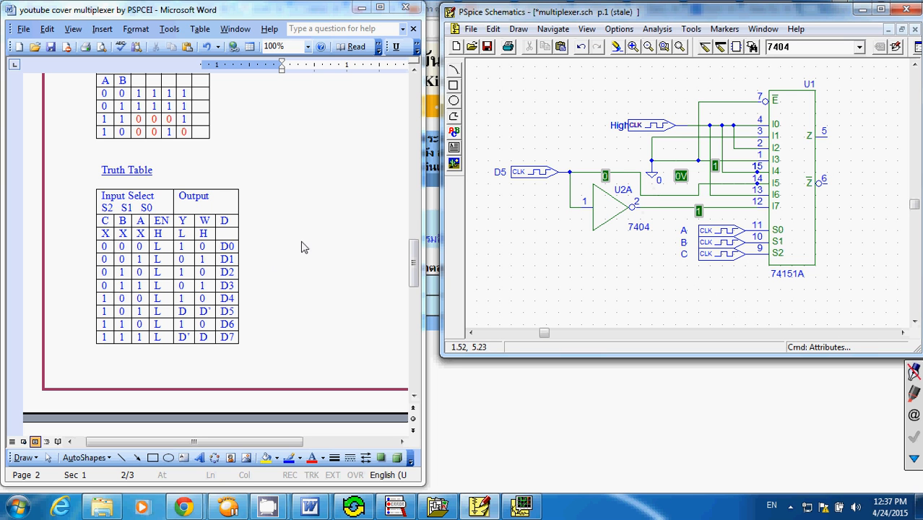
Circle the Y = 0 outputs in rows D1 and D3, mark multiplexer inputs I1 and I3, and clear the markup.
{"action": "left_click", "coordinate": [914, 458]}
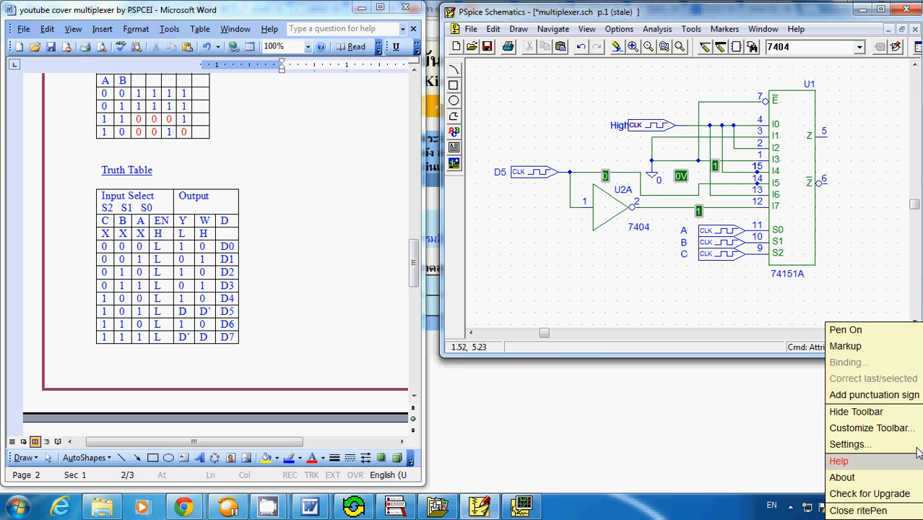
{"action": "left_click", "coordinate": [838, 345]}
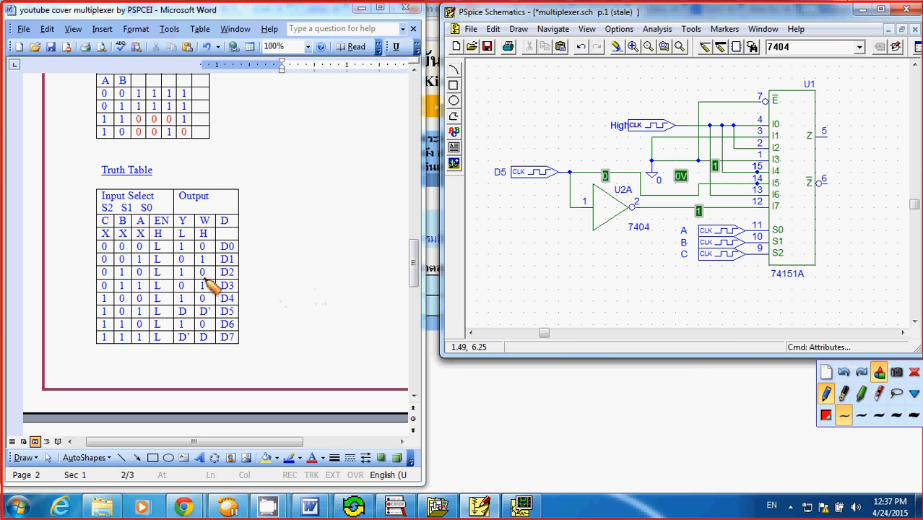
{"action": "left_click_drag", "start_coordinate": [176, 256], "coordinate": [185, 291]}
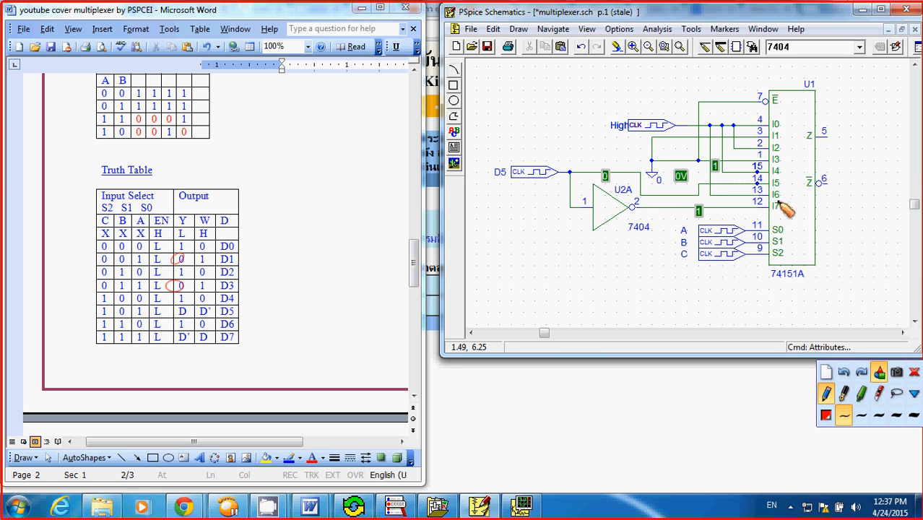
{"action": "mouse_move", "coordinate": [773, 134]}
{"action": "left_mouse_down"}
{"action": "mouse_move", "coordinate": [766, 140]}
{"action": "mouse_move", "coordinate": [767, 132]}
{"action": "mouse_move", "coordinate": [778, 162]}
{"action": "mouse_move", "coordinate": [767, 153]}
{"action": "left_mouse_up"}
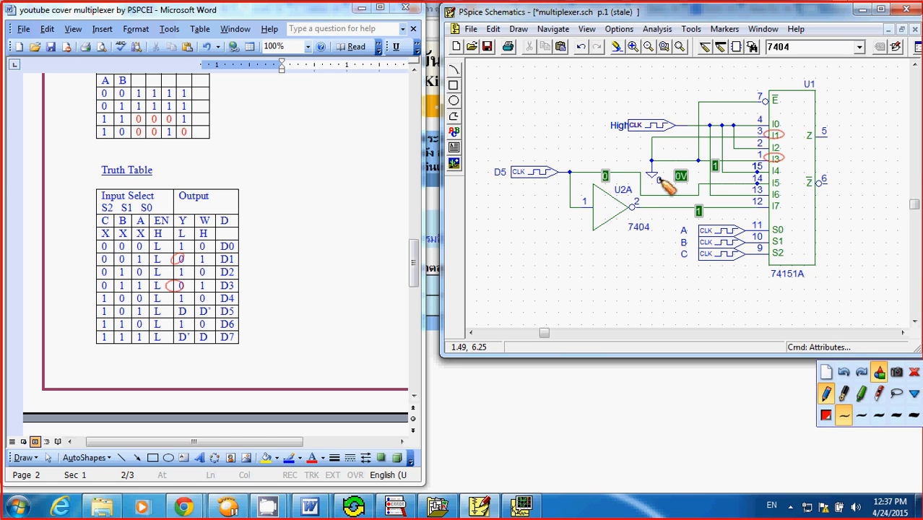
{"action": "left_click", "coordinate": [825, 371]}
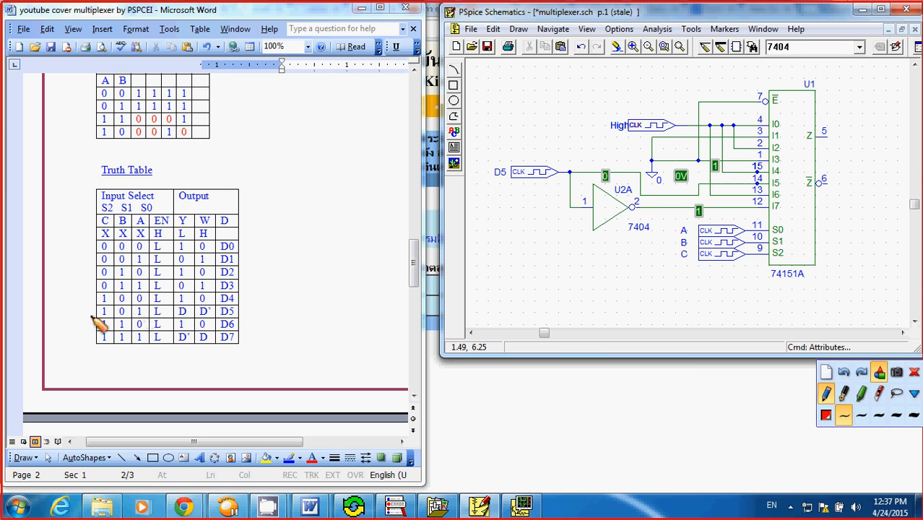
Mark rows D5 and D7 of the truth table plus the D5 clock source and multiplexer input I7, and leave the markup.
{"action": "left_click_drag", "start_coordinate": [65, 311], "coordinate": [77, 314]}
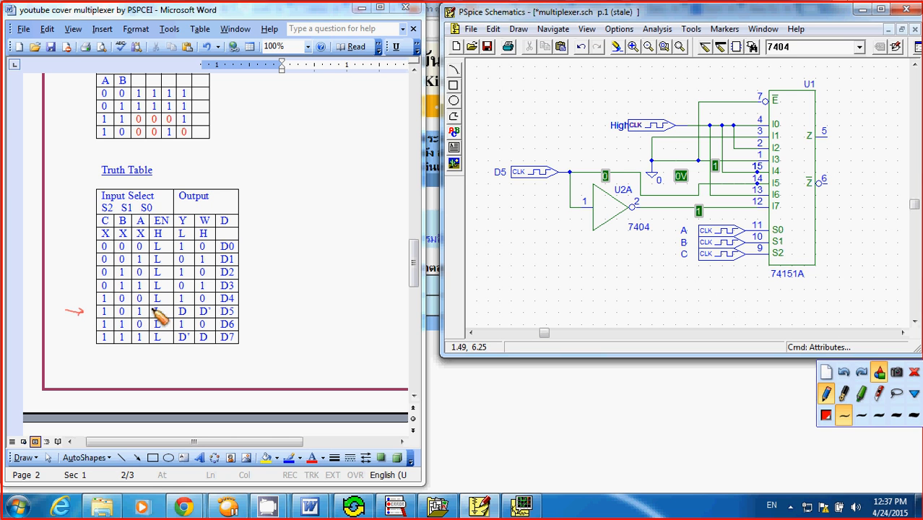
{"action": "left_click_drag", "start_coordinate": [217, 306], "coordinate": [219, 310]}
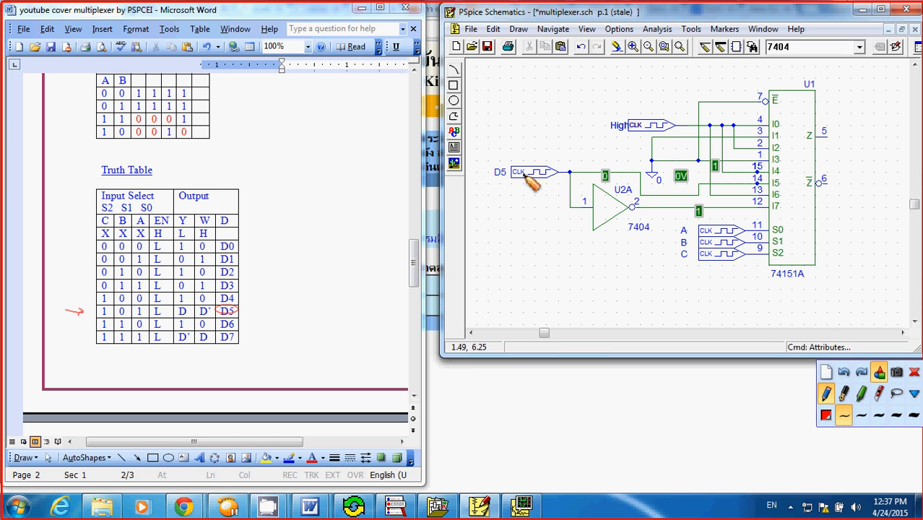
{"action": "left_click_drag", "start_coordinate": [488, 176], "coordinate": [504, 165]}
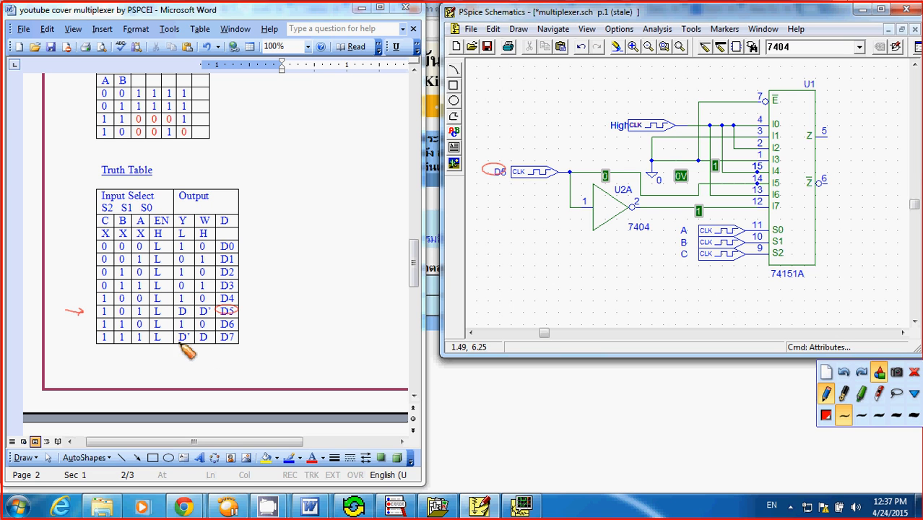
{"action": "mouse_move", "coordinate": [228, 333]}
{"action": "left_mouse_down"}
{"action": "mouse_move", "coordinate": [221, 347]}
{"action": "mouse_move", "coordinate": [232, 330]}
{"action": "left_mouse_up"}
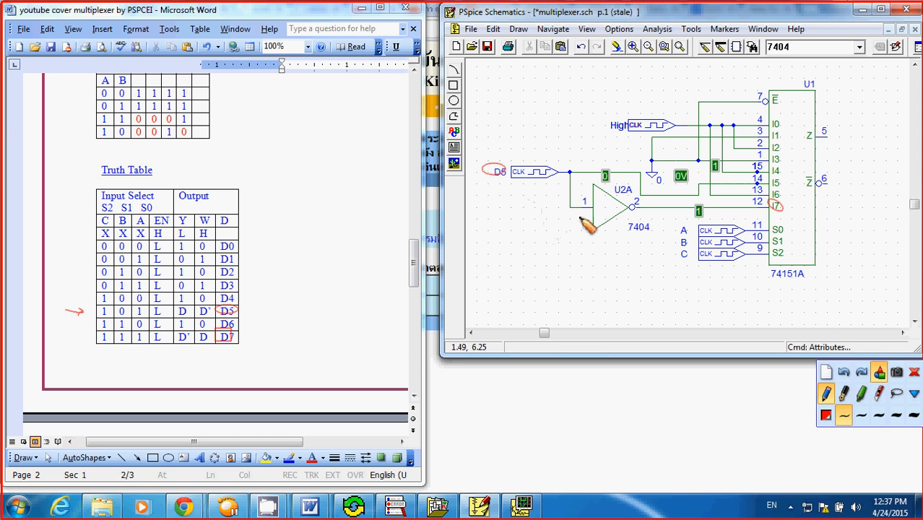
{"action": "left_click", "coordinate": [913, 372]}
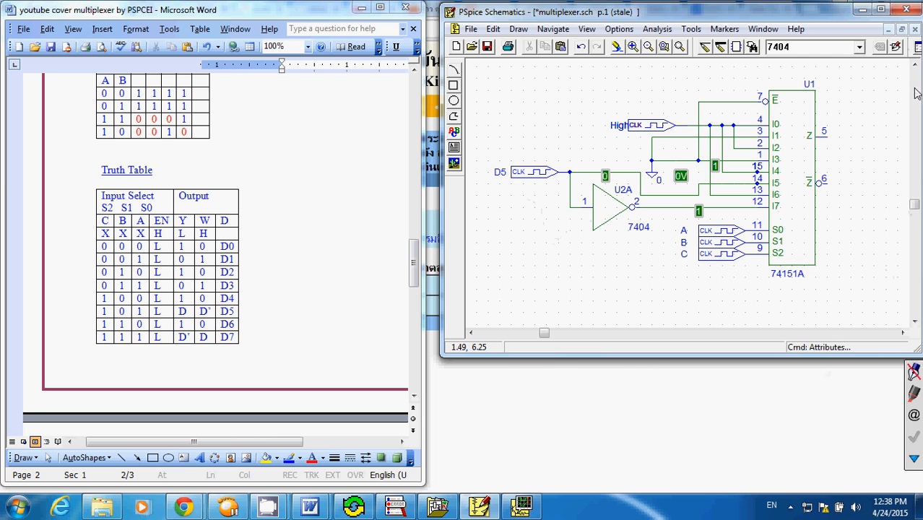
Maximize the schematic window with the whole multiplexer circuit in view, and single out the D5 clock source.
{"action": "left_click", "coordinate": [880, 8]}
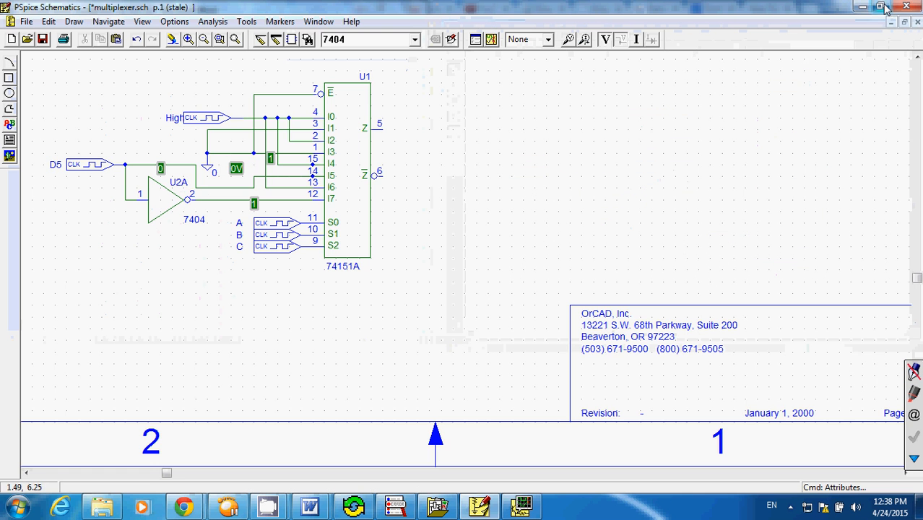
{"action": "left_click", "coordinate": [917, 57]}
{"action": "left_click", "coordinate": [917, 57]}
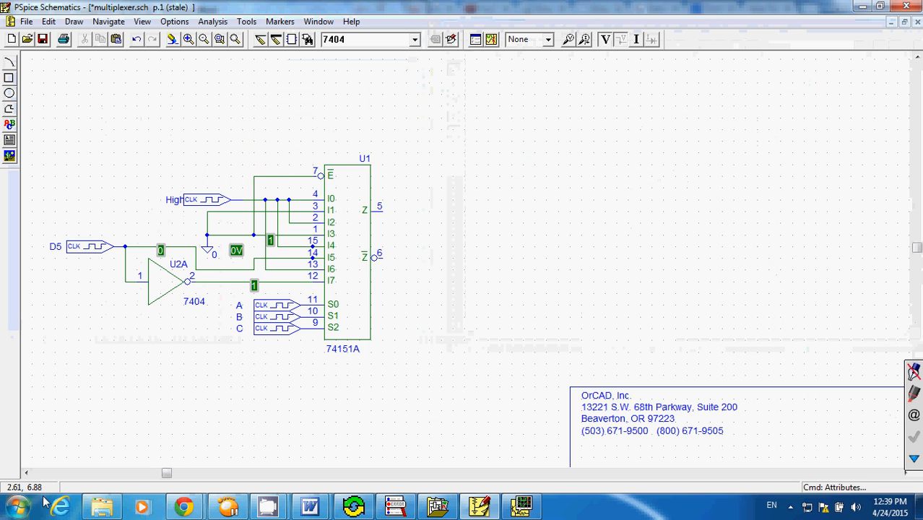
{"action": "left_click", "coordinate": [25, 472]}
{"action": "left_click", "coordinate": [26, 472]}
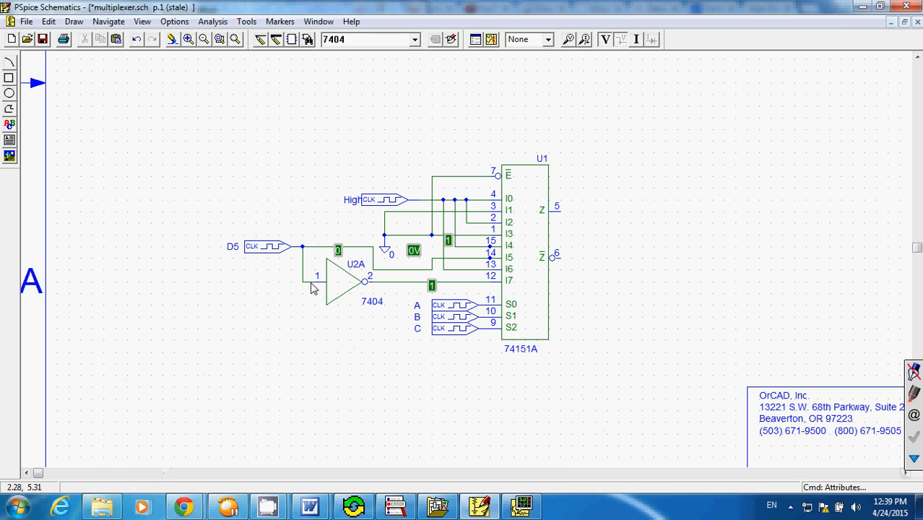
{"action": "left_click", "coordinate": [274, 249]}
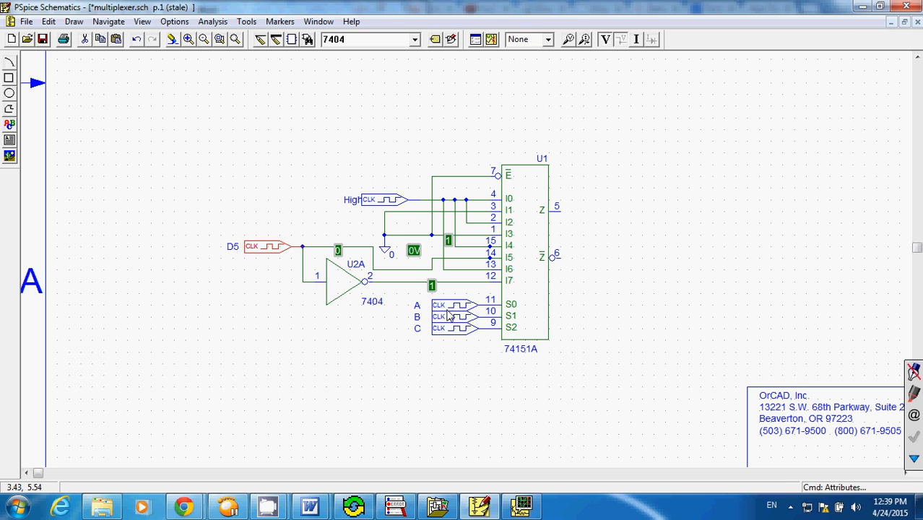
{"action": "left_click", "coordinate": [349, 334]}
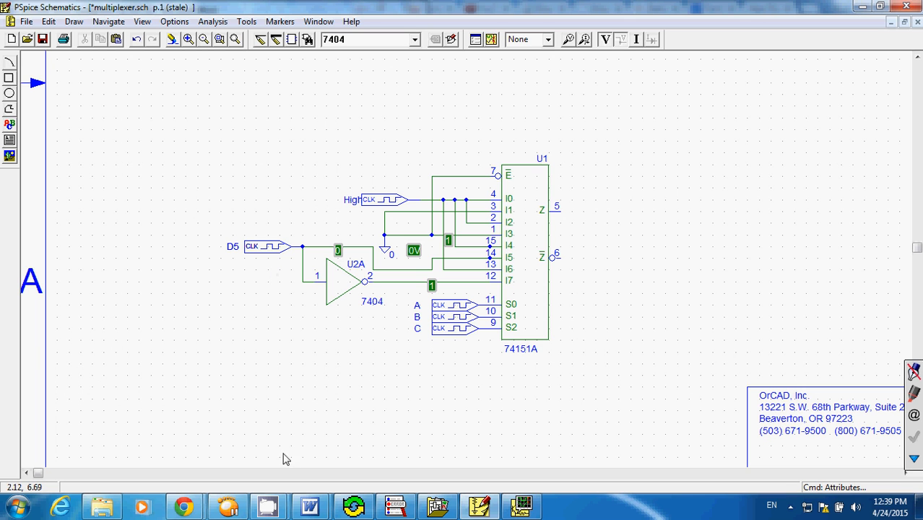
Review the DigClock attributes of clock source A, including its on and off times, without changing them.
{"action": "left_click", "coordinate": [448, 308]}
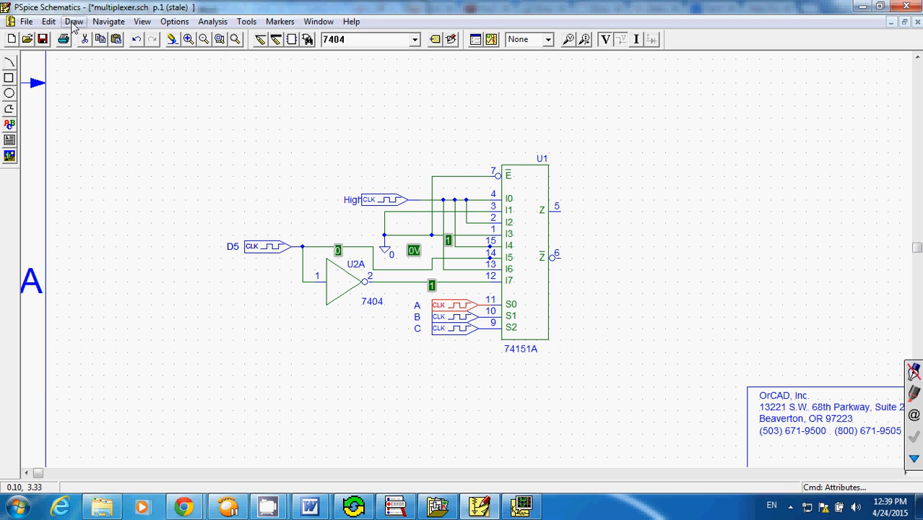
{"action": "left_click", "coordinate": [47, 22]}
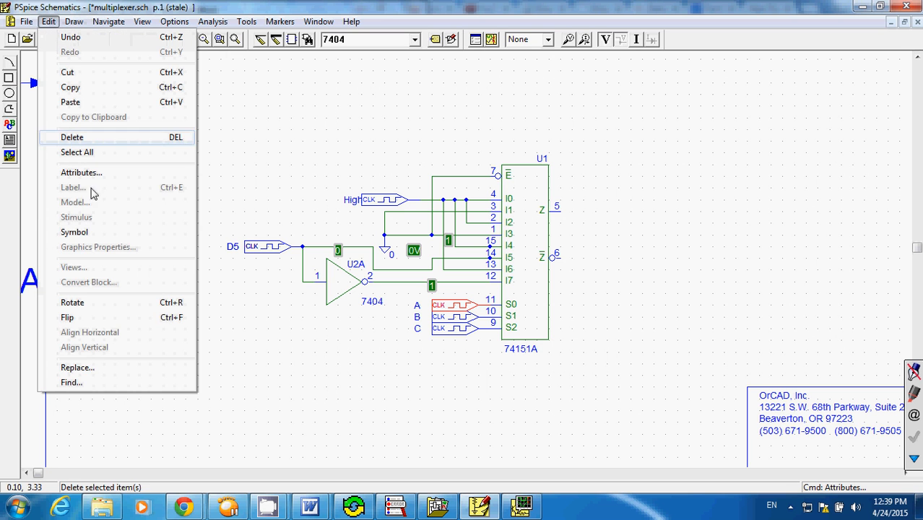
{"action": "left_click", "coordinate": [94, 176]}
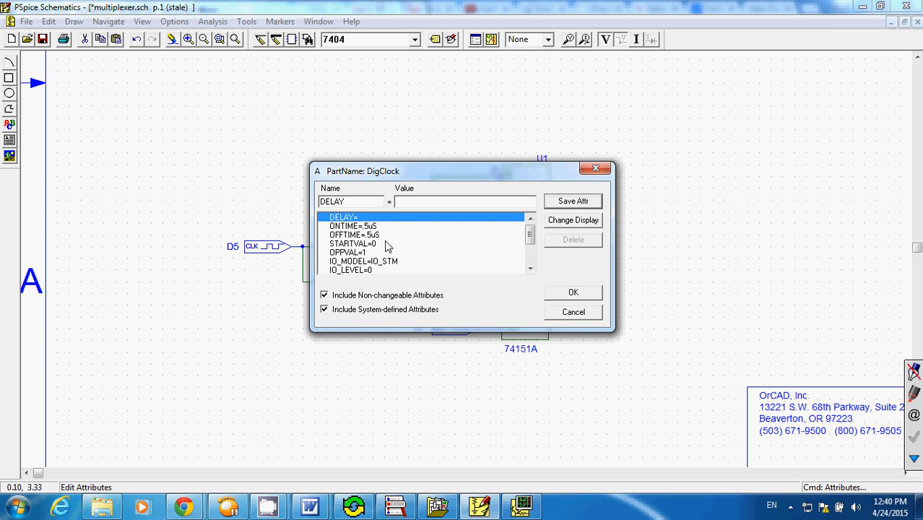
{"action": "left_click", "coordinate": [565, 293]}
Sketch square waves labelled A and B with B at a longer period, add the labels C and D, and leave the markup.
{"action": "left_click", "coordinate": [455, 317]}
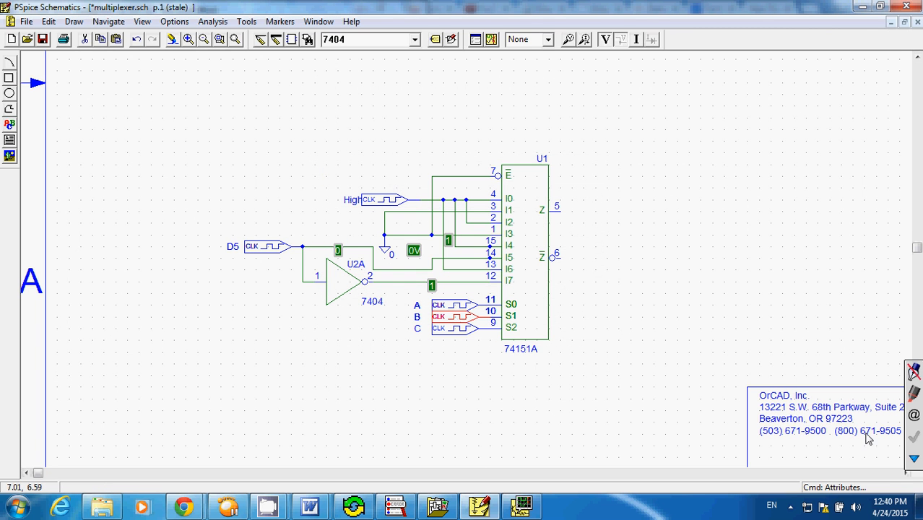
{"action": "left_click", "coordinate": [913, 458]}
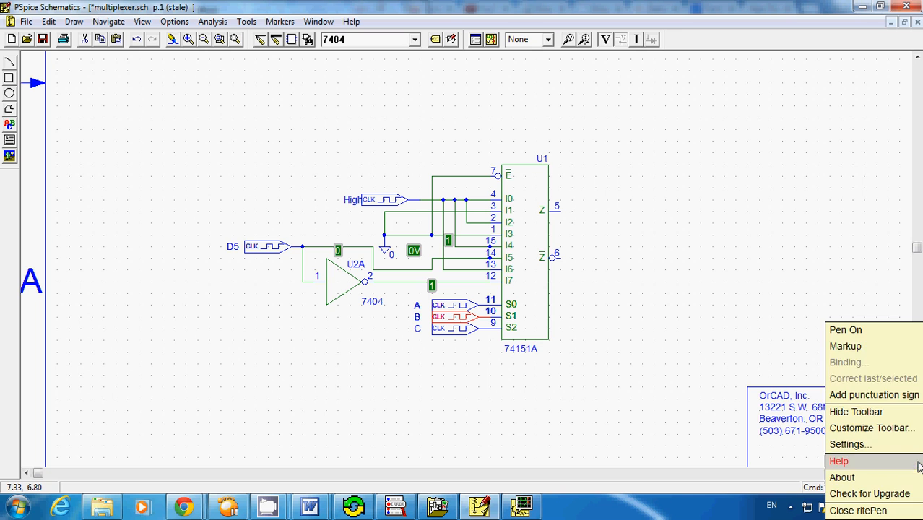
{"action": "left_click", "coordinate": [865, 348]}
{"action": "left_click", "coordinate": [826, 373]}
{"action": "left_click_drag", "start_coordinate": [599, 110], "coordinate": [612, 114]}
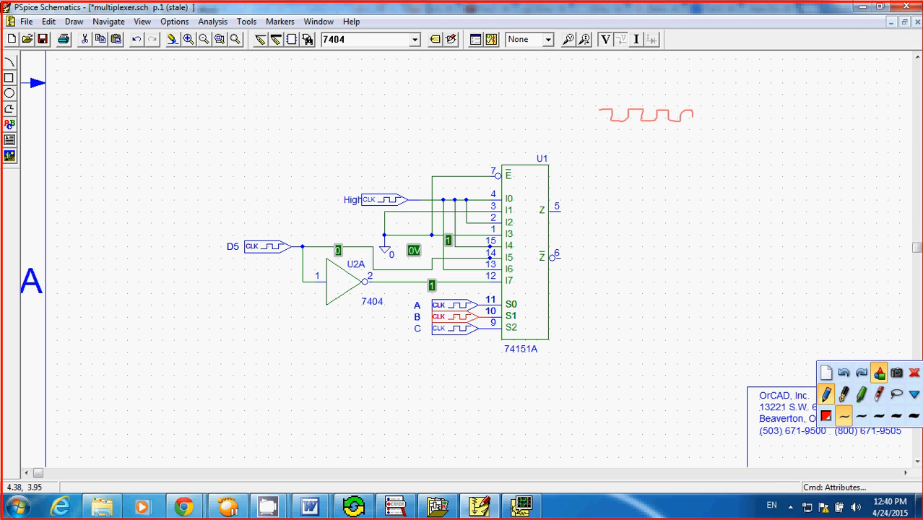
{"action": "mouse_move", "coordinate": [563, 119]}
{"action": "left_mouse_down"}
{"action": "mouse_move", "coordinate": [574, 118]}
{"action": "mouse_move", "coordinate": [571, 149]}
{"action": "mouse_move", "coordinate": [608, 143]}
{"action": "left_mouse_up"}
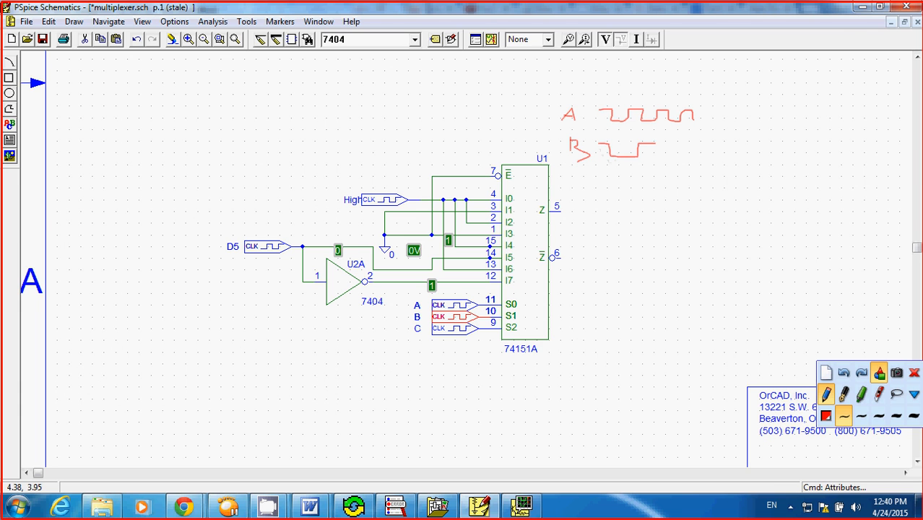
{"action": "left_click_drag", "start_coordinate": [669, 155], "coordinate": [715, 153]}
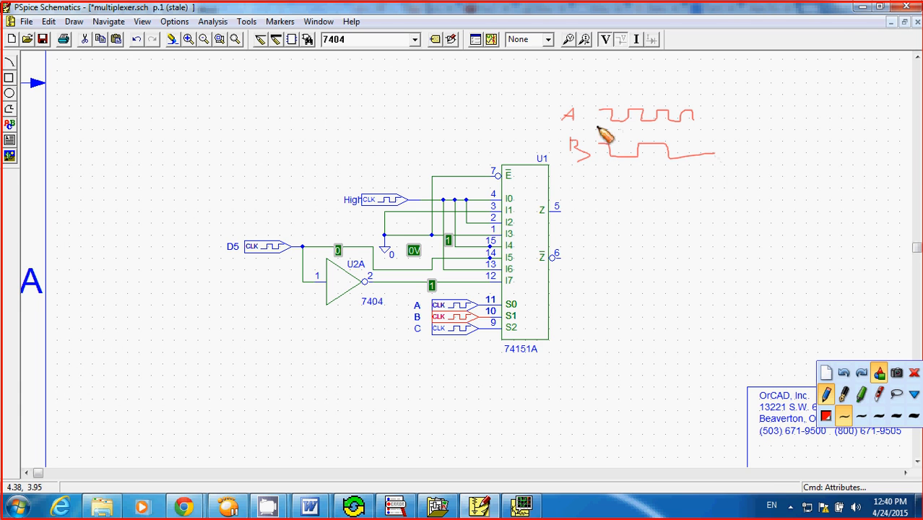
{"action": "left_click_drag", "start_coordinate": [594, 192], "coordinate": [600, 211]}
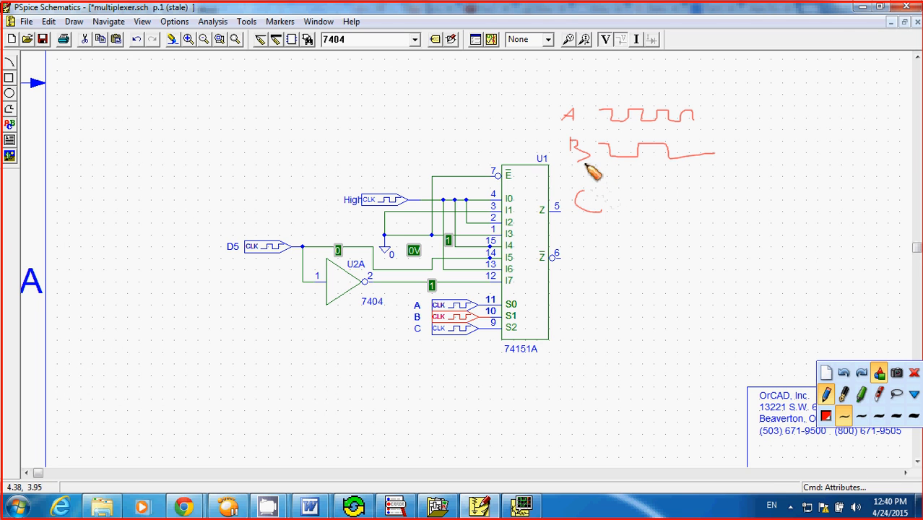
{"action": "mouse_move", "coordinate": [581, 255]}
{"action": "left_mouse_down"}
{"action": "mouse_move", "coordinate": [584, 273]}
{"action": "mouse_move", "coordinate": [618, 266]}
{"action": "mouse_move", "coordinate": [590, 287]}
{"action": "left_mouse_up"}
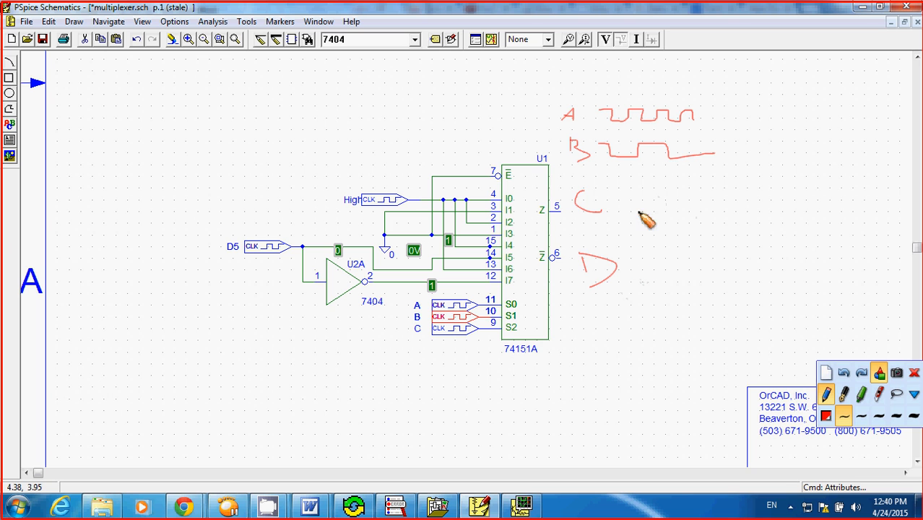
{"action": "left_click", "coordinate": [825, 374]}
{"action": "left_click", "coordinate": [913, 373]}
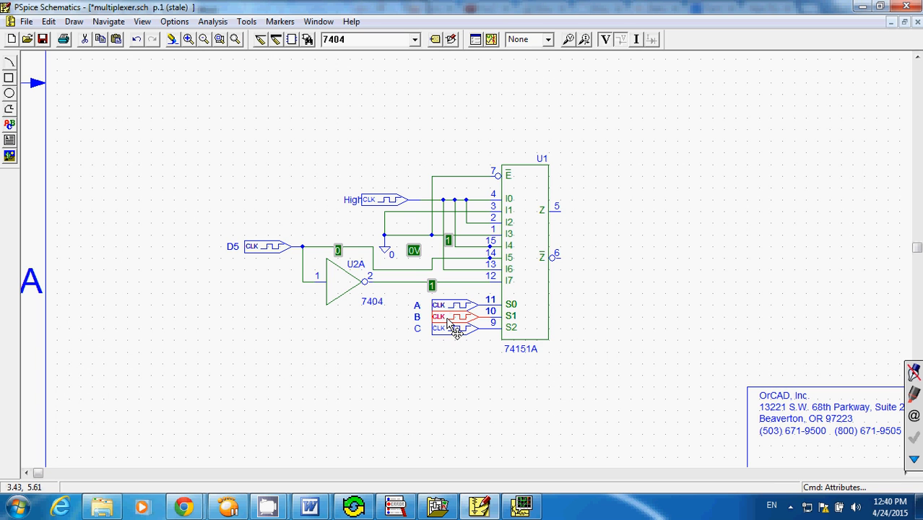
Review the on-time and off-time attributes of clock sources B and C without changing them.
{"action": "left_click", "coordinate": [48, 21]}
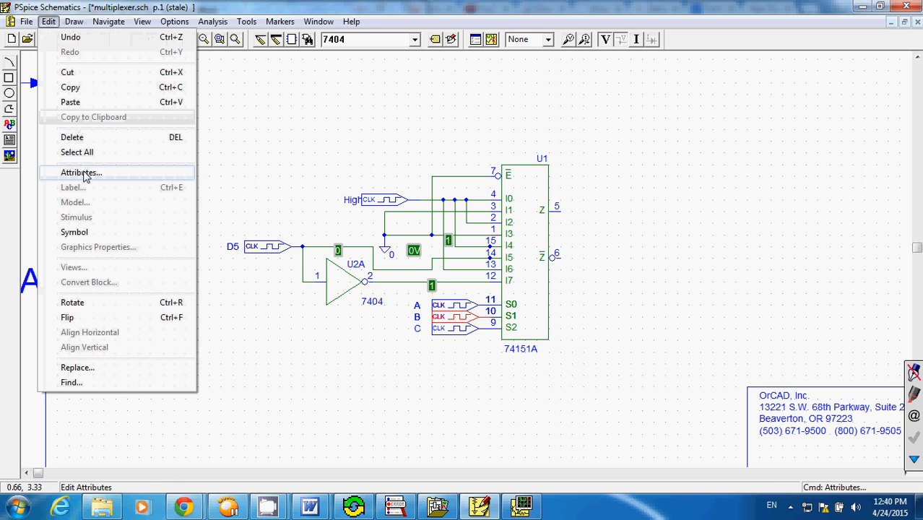
{"action": "left_click", "coordinate": [85, 173]}
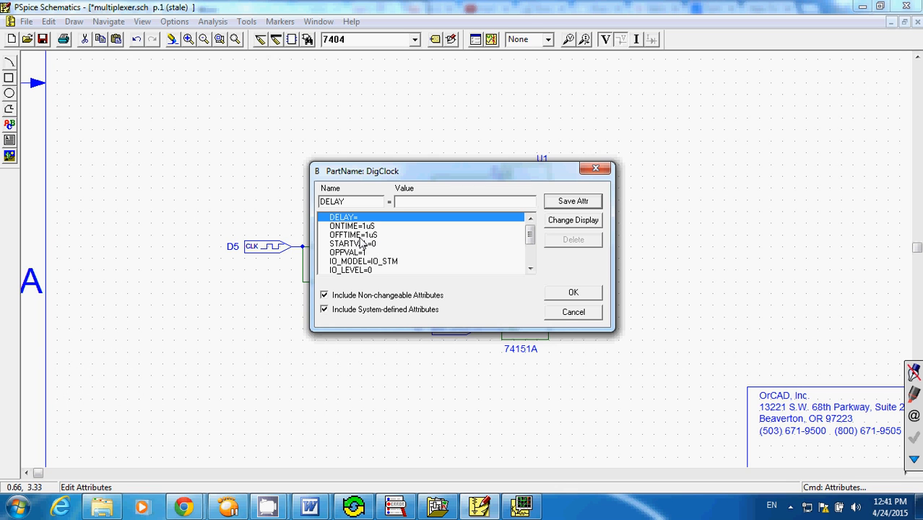
{"action": "left_click", "coordinate": [579, 315]}
{"action": "left_click", "coordinate": [469, 331]}
{"action": "left_click", "coordinate": [48, 22]}
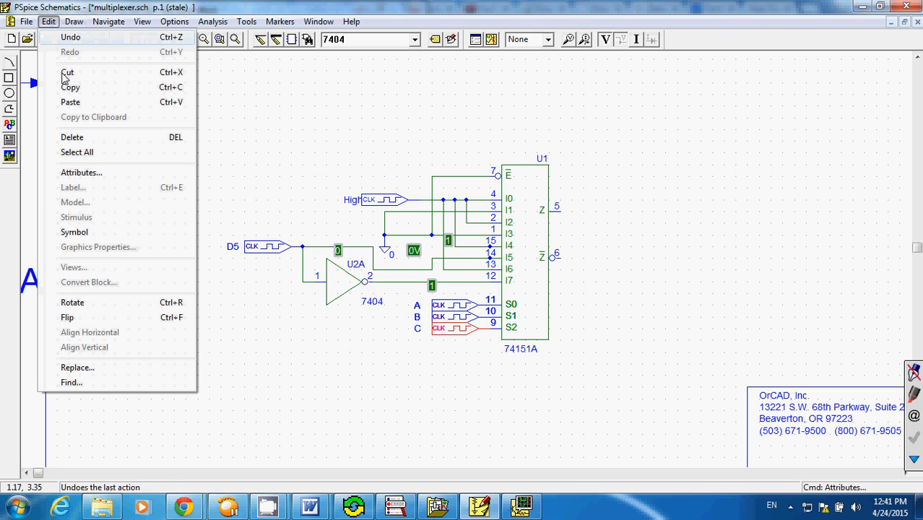
{"action": "left_click", "coordinate": [79, 173]}
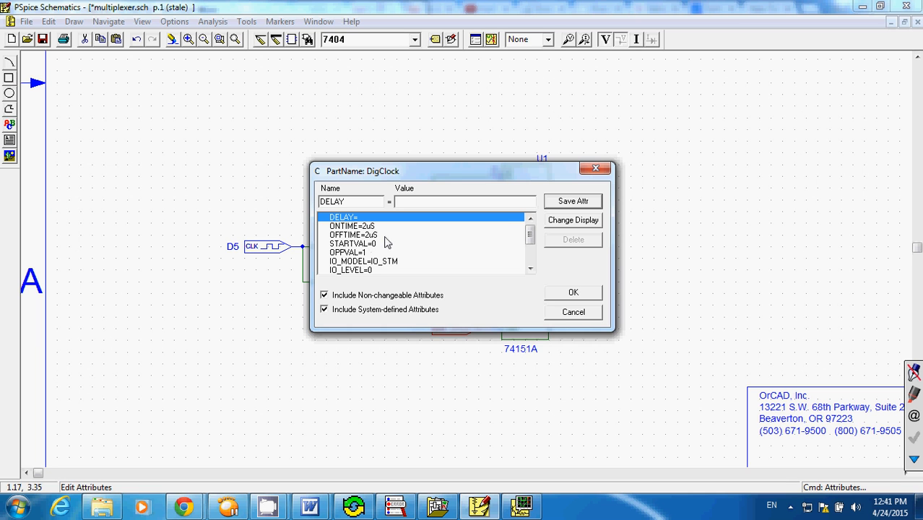
{"action": "left_click", "coordinate": [573, 312]}
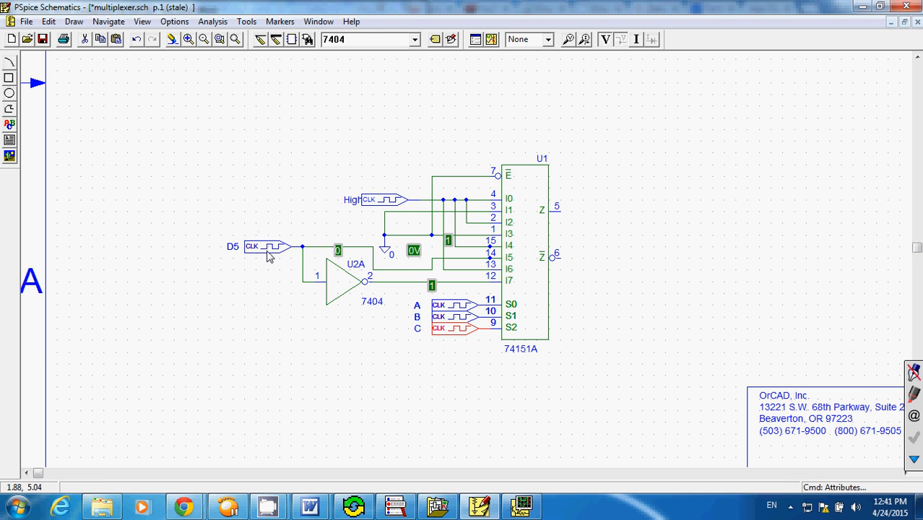
Review the on-time and off-time attributes of the D5 clock source without changing them.
{"action": "left_click", "coordinate": [49, 21]}
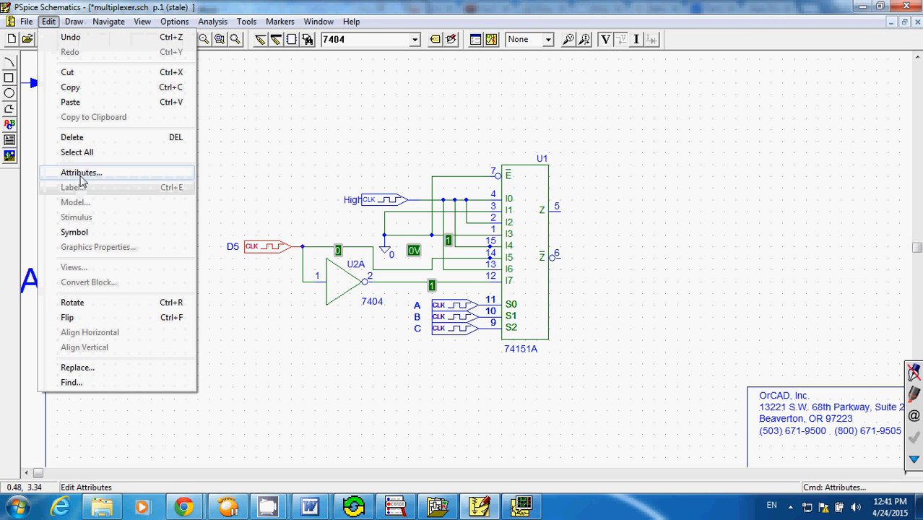
{"action": "left_click", "coordinate": [80, 170]}
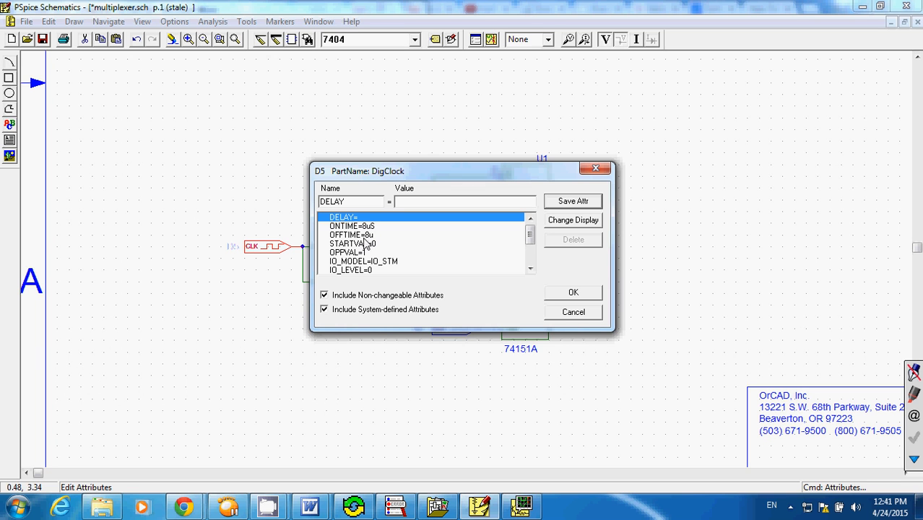
{"action": "left_click", "coordinate": [573, 312]}
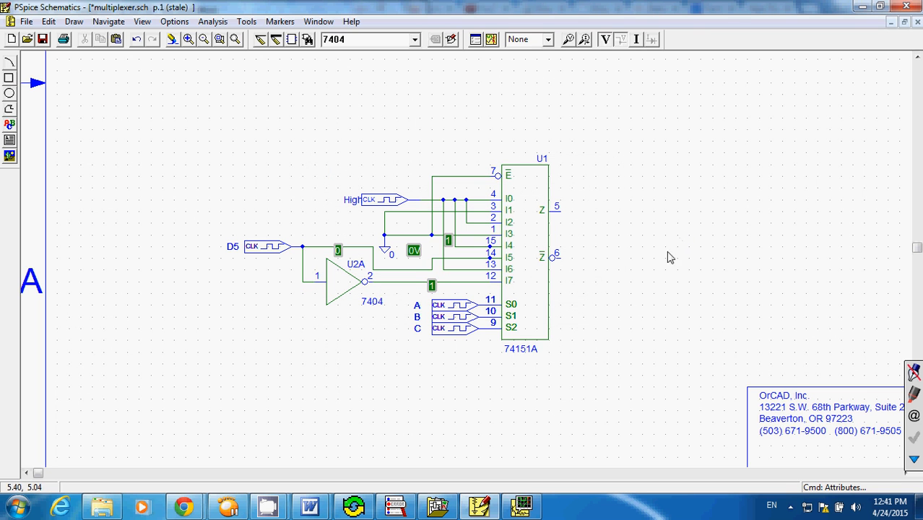
Review the transient analysis print step and final time in the analysis setup without changing them.
{"action": "left_click", "coordinate": [213, 22]}
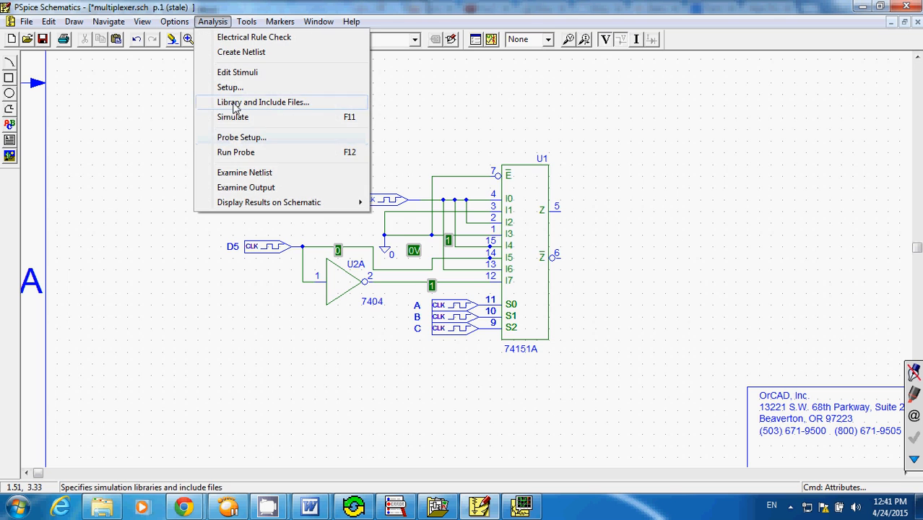
{"action": "left_click", "coordinate": [232, 87]}
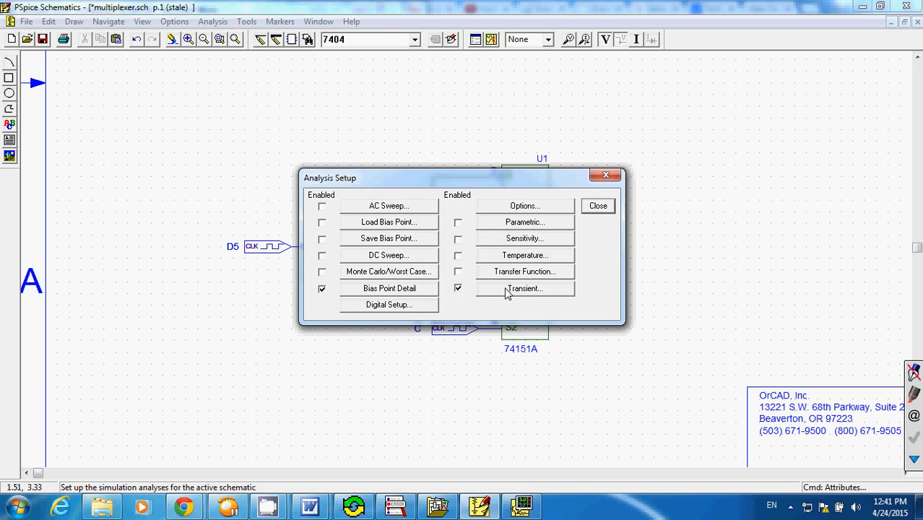
{"action": "left_click", "coordinate": [508, 288]}
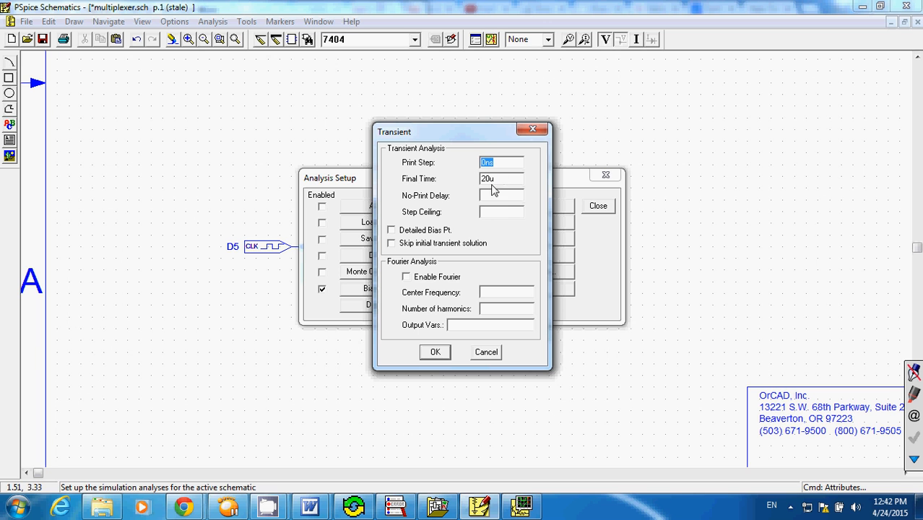
{"action": "left_click", "coordinate": [435, 353]}
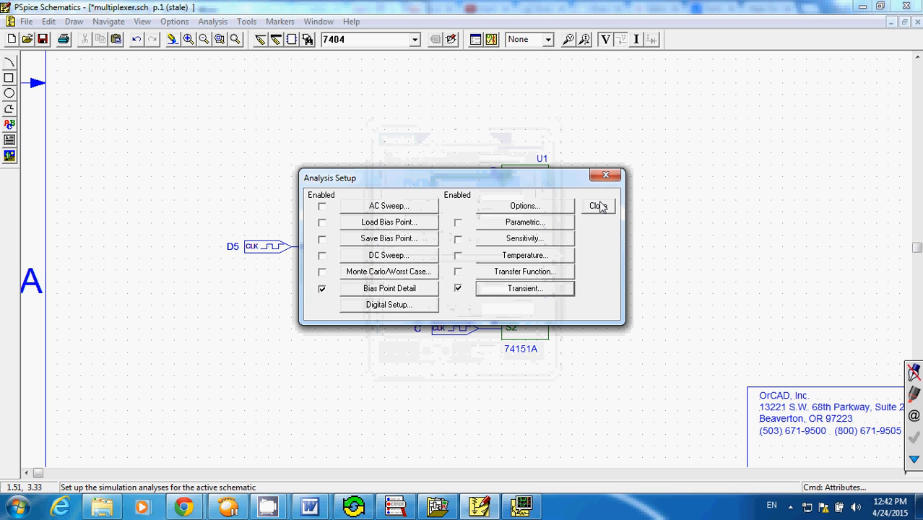
{"action": "left_click", "coordinate": [598, 206]}
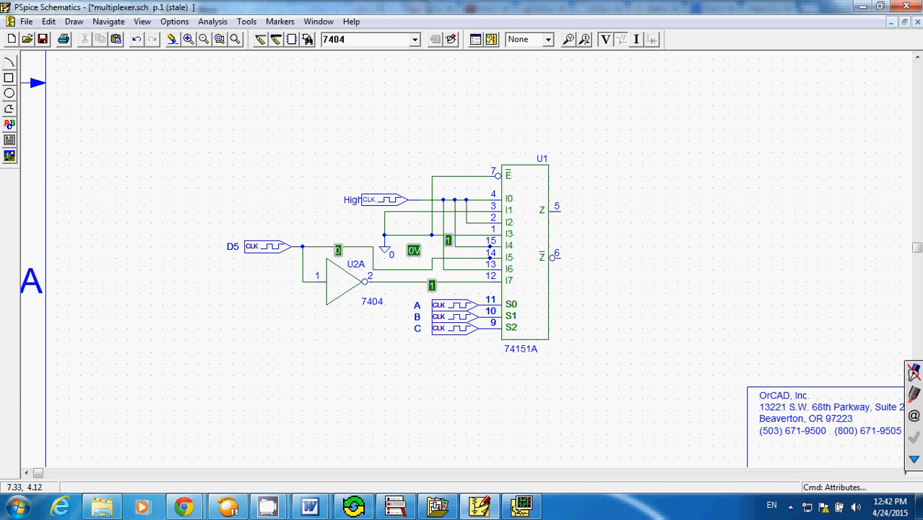
Delete the unconnected 74151A multiplexer U3 placed above the main circuit.
{"action": "scroll", "coordinate": [558, 188], "scroll_direction": "up", "scroll_amount": 5}
{"action": "left_click", "coordinate": [314, 262]}
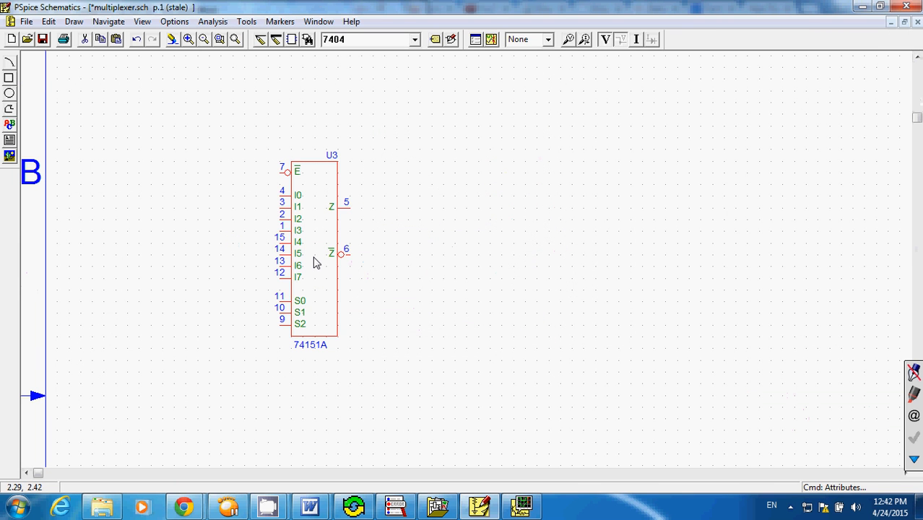
{"action": "key", "text": "Delete"}
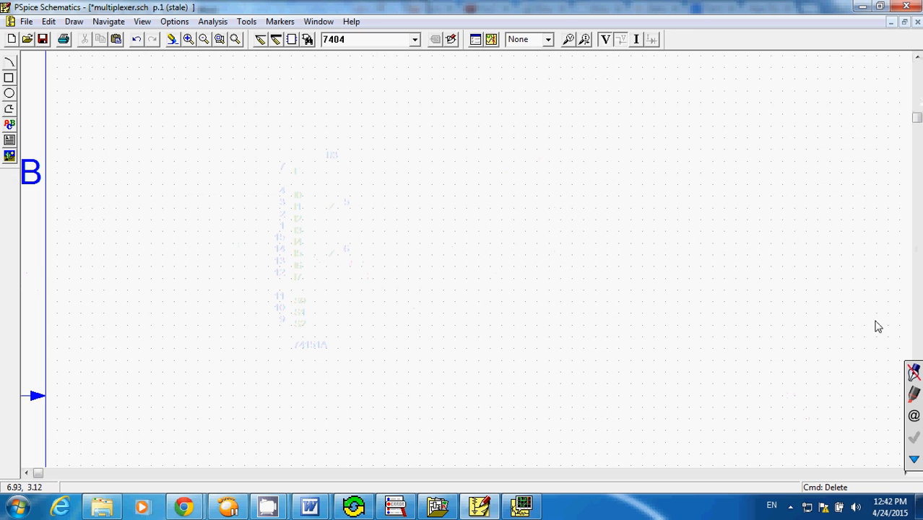
Return to the main multiplexer circuit and run its simulation.
{"action": "left_click", "coordinate": [916, 325]}
{"action": "left_click", "coordinate": [212, 21]}
{"action": "left_click", "coordinate": [238, 117]}
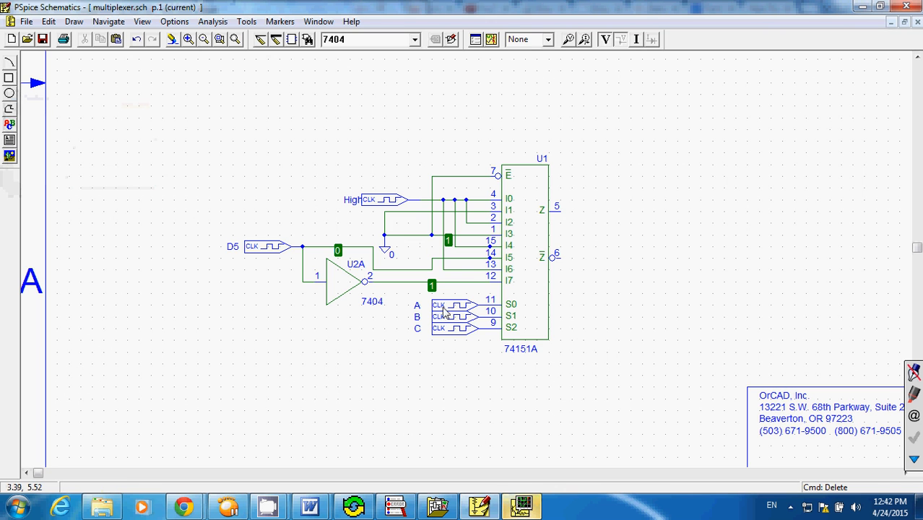
{"action": "mouse_move", "coordinate": [521, 505]}
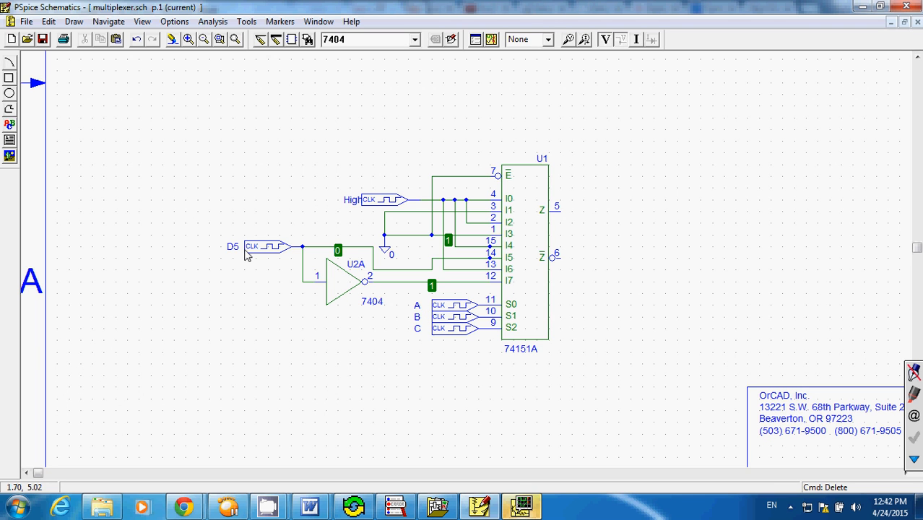
Circle the A, B, C and D5 clock labels and the multiplexer's Z output in red, and leave the markup.
{"action": "left_click", "coordinate": [913, 459]}
{"action": "left_click", "coordinate": [844, 346]}
{"action": "mouse_move", "coordinate": [415, 297]}
{"action": "left_mouse_down"}
{"action": "mouse_move", "coordinate": [419, 340]}
{"action": "mouse_move", "coordinate": [416, 295]}
{"action": "left_mouse_up"}
{"action": "mouse_move", "coordinate": [236, 231]}
{"action": "left_mouse_down"}
{"action": "mouse_move", "coordinate": [218, 258]}
{"action": "mouse_move", "coordinate": [250, 238]}
{"action": "left_mouse_up"}
{"action": "mouse_move", "coordinate": [550, 197]}
{"action": "left_mouse_down"}
{"action": "mouse_move", "coordinate": [535, 224]}
{"action": "mouse_move", "coordinate": [555, 193]}
{"action": "left_mouse_up"}
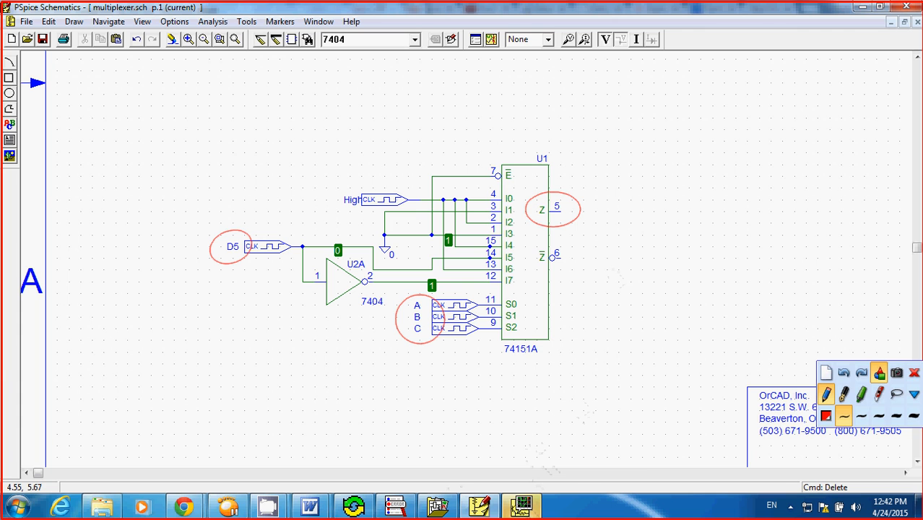
{"action": "left_click", "coordinate": [913, 371]}
Switch to the Word document to review the function F(A,B,C,D) in the problem statement, and return to the schematic.
{"action": "mouse_move", "coordinate": [310, 508]}
{"action": "left_click", "coordinate": [386, 444]}
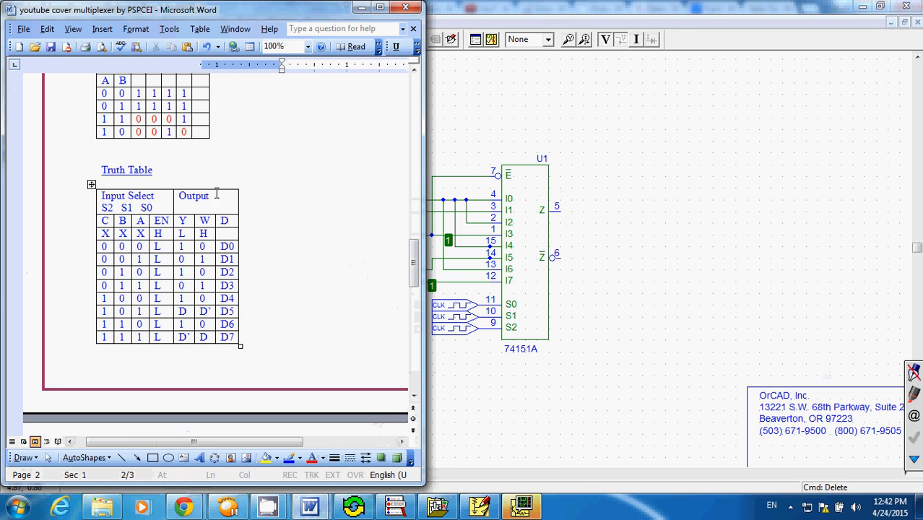
{"action": "scroll", "coordinate": [418, 88], "scroll_direction": "up", "scroll_amount": 15}
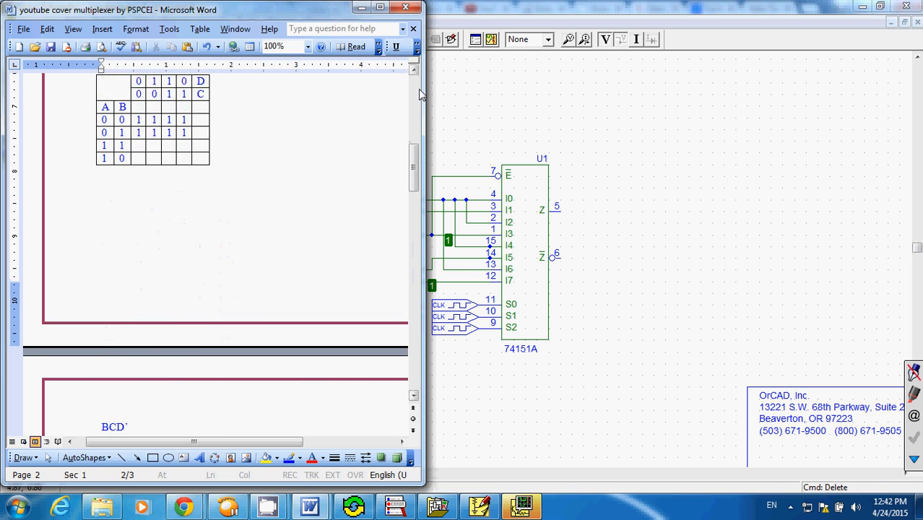
{"action": "left_click_drag", "start_coordinate": [102, 319], "coordinate": [315, 340]}
{"action": "left_click", "coordinate": [284, 338]}
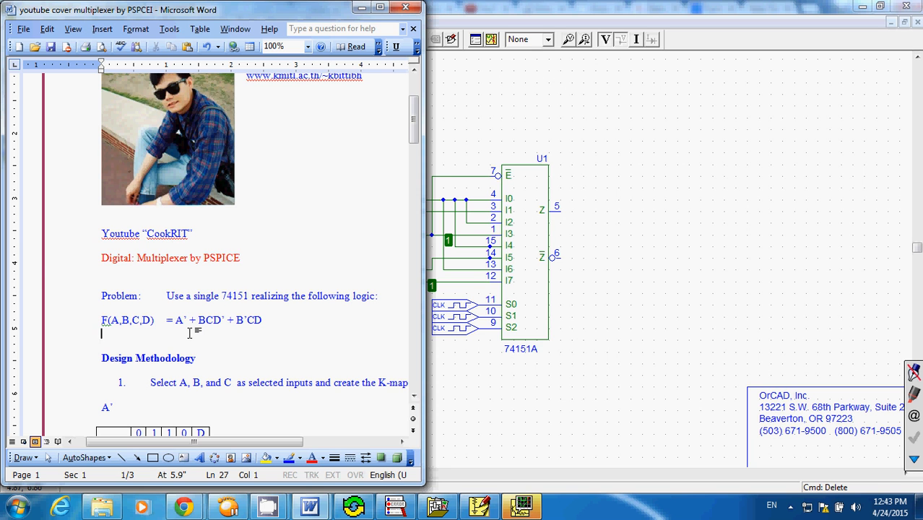
{"action": "left_click", "coordinate": [648, 352]}
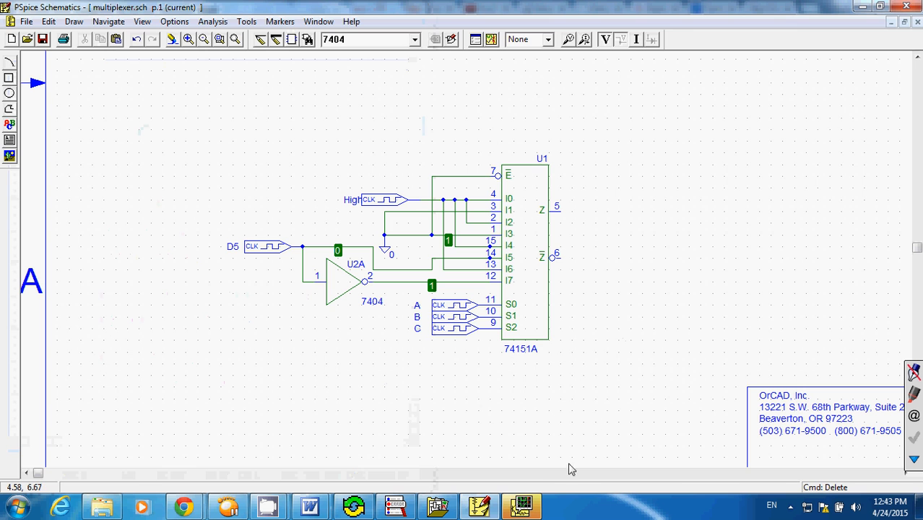
Switch to PSpice A/D and add the traces A:1 and B:1 to the multiplexer plot.
{"action": "left_click", "coordinate": [528, 505]}
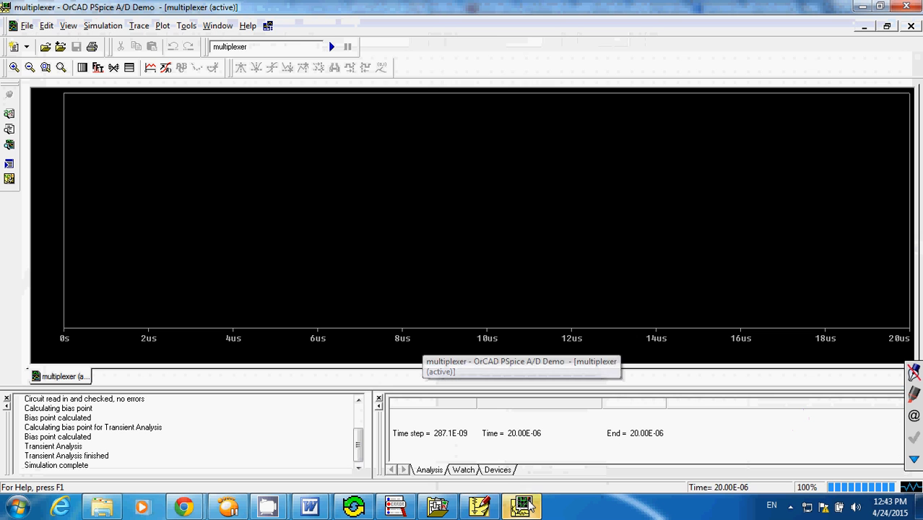
{"action": "left_click", "coordinate": [150, 69]}
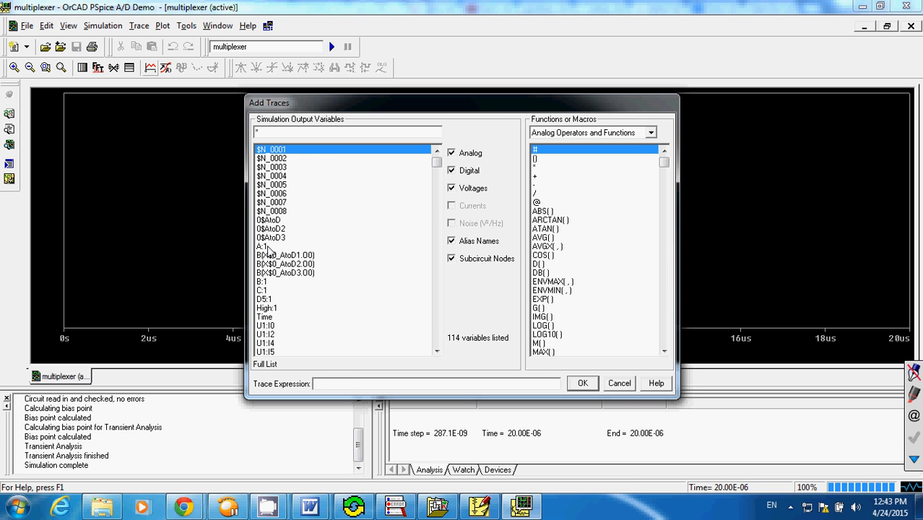
{"action": "left_click", "coordinate": [267, 248]}
{"action": "left_click", "coordinate": [582, 384]}
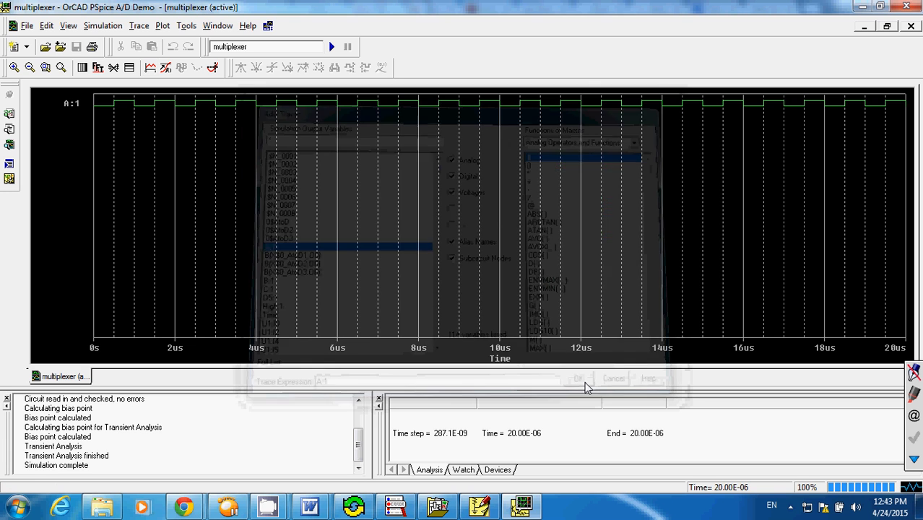
{"action": "left_click", "coordinate": [150, 68]}
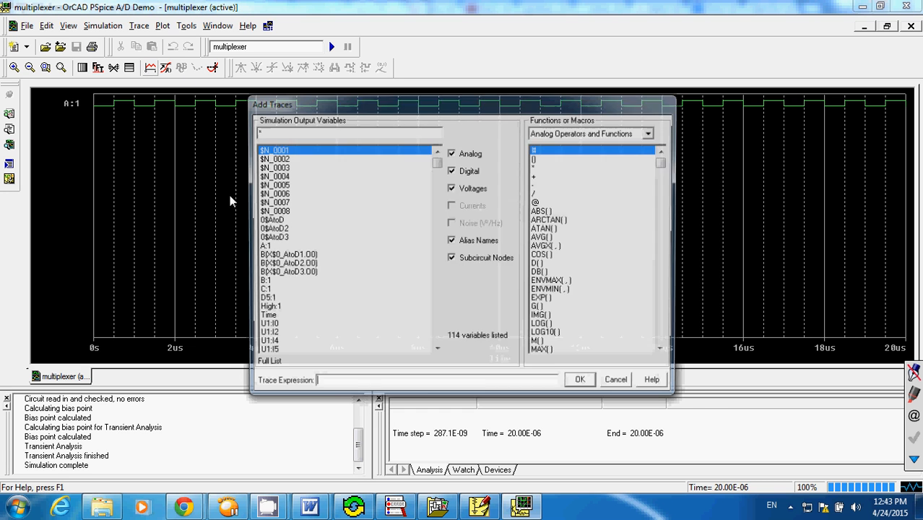
{"action": "left_click", "coordinate": [264, 283]}
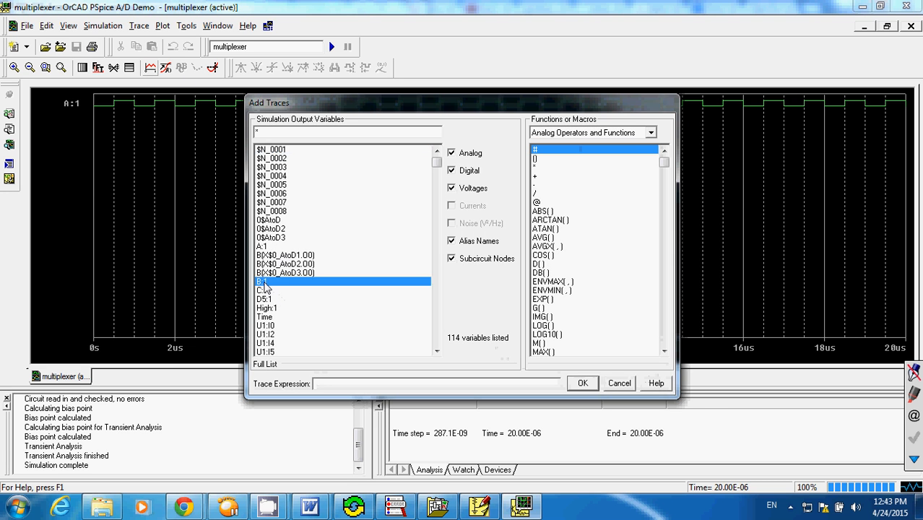
{"action": "left_click", "coordinate": [583, 383]}
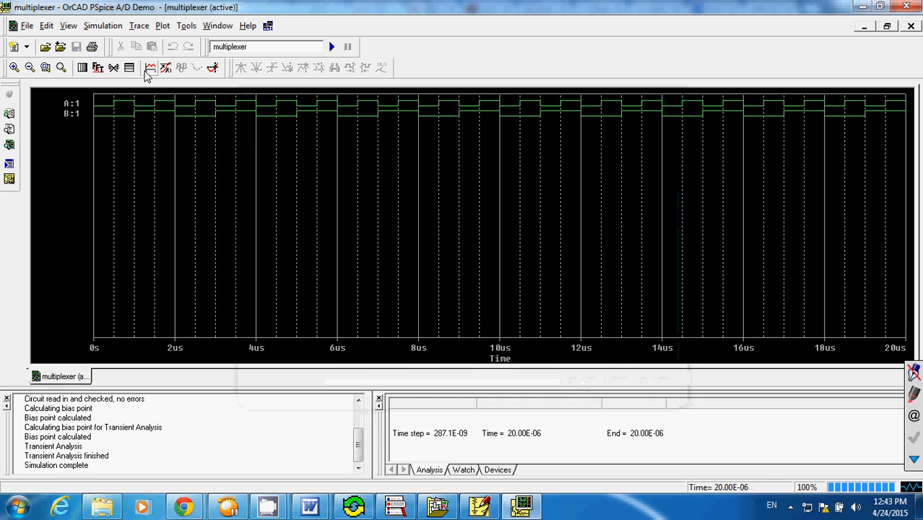
Add the traces C:1 and D5:1 to the plot below the existing waveforms.
{"action": "left_click", "coordinate": [150, 68]}
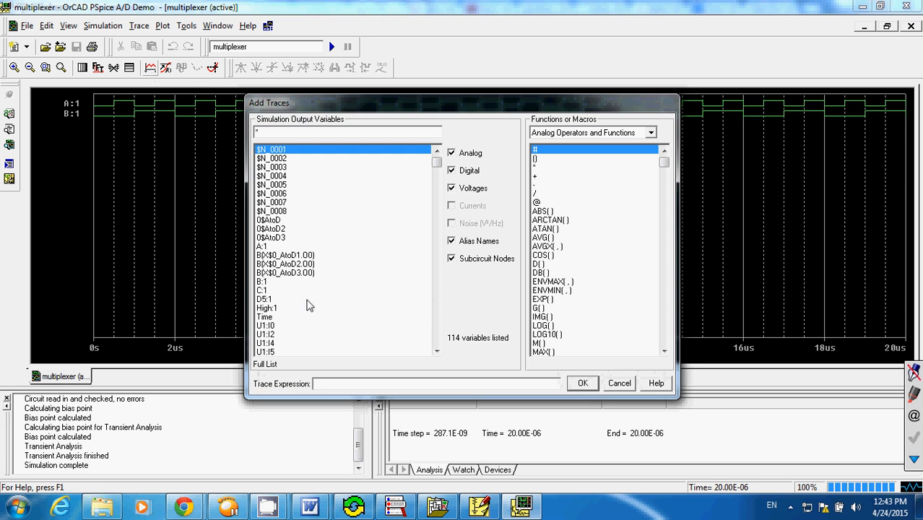
{"action": "left_click", "coordinate": [264, 290]}
{"action": "left_click", "coordinate": [582, 384]}
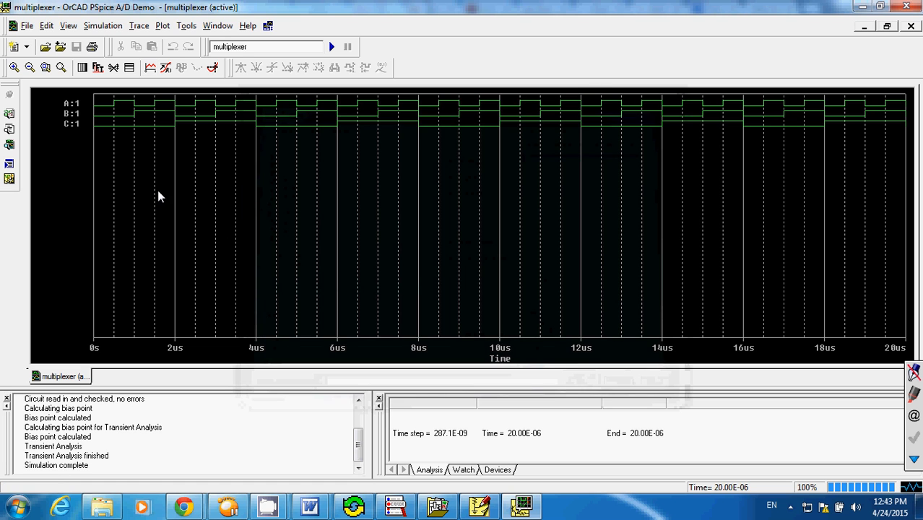
{"action": "left_click", "coordinate": [152, 70]}
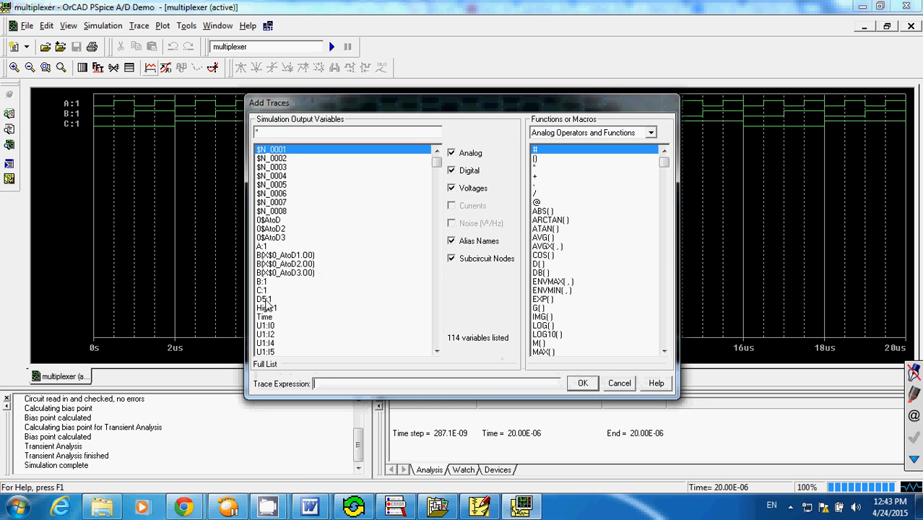
{"action": "left_click", "coordinate": [264, 298]}
{"action": "left_click", "coordinate": [584, 383]}
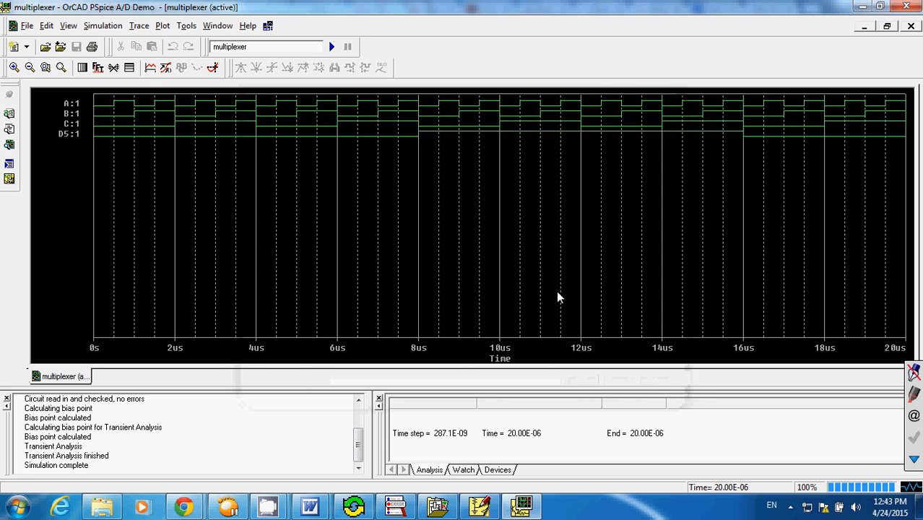
Add the multiplexer output trace U1:Z to the plot.
{"action": "left_click", "coordinate": [150, 67]}
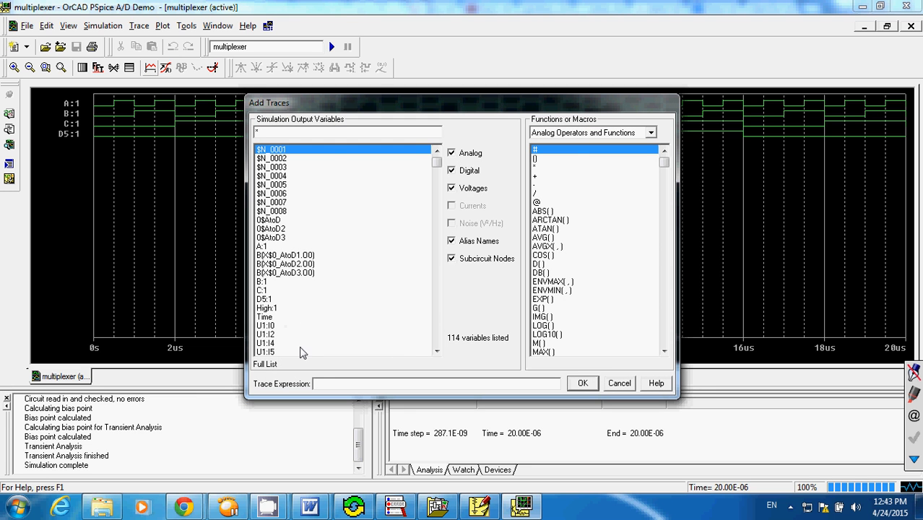
{"action": "left_click", "coordinate": [436, 340]}
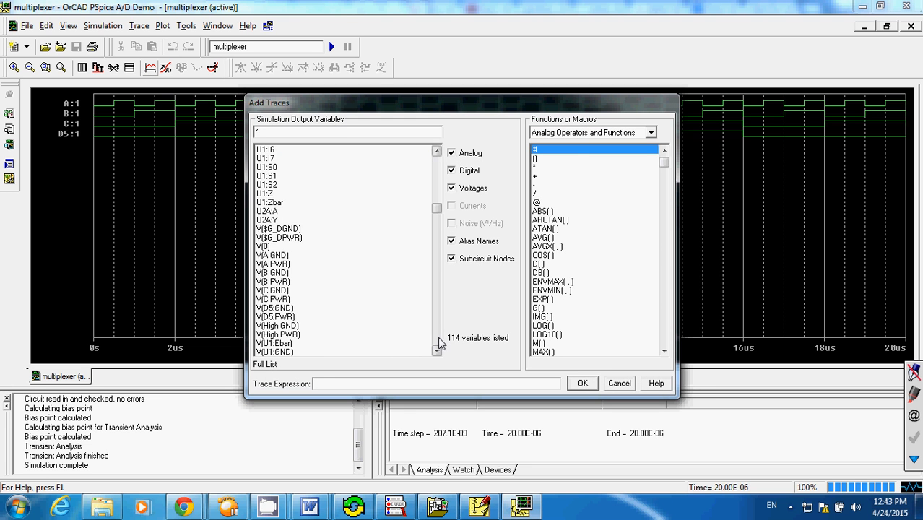
{"action": "left_click", "coordinate": [266, 195]}
{"action": "left_click", "coordinate": [582, 382]}
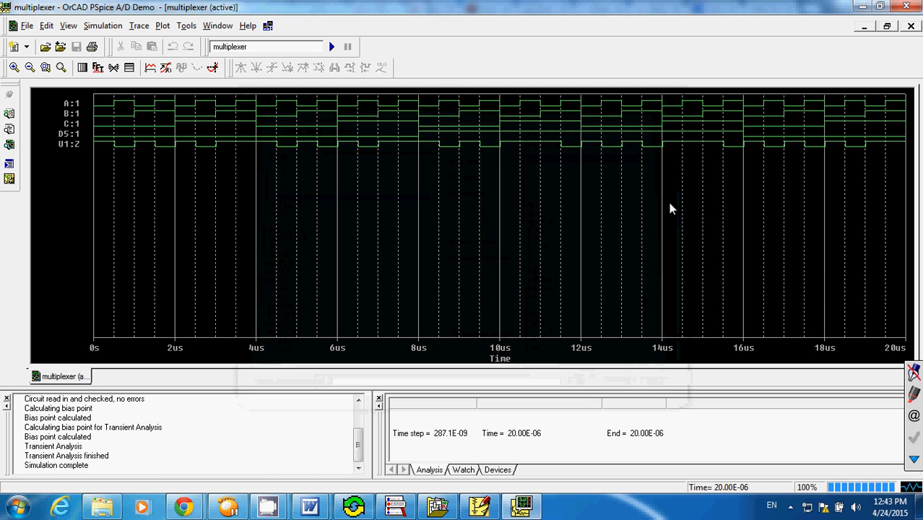
Restore the waveform window from full screen and enlarge it to cover about two thirds of the screen width.
{"action": "left_click", "coordinate": [880, 7]}
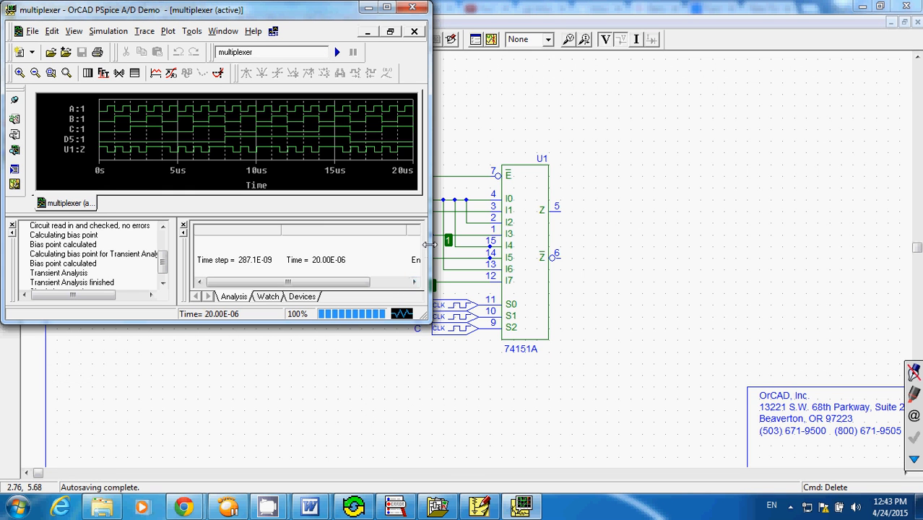
{"action": "left_click_drag", "start_coordinate": [435, 250], "coordinate": [534, 254]}
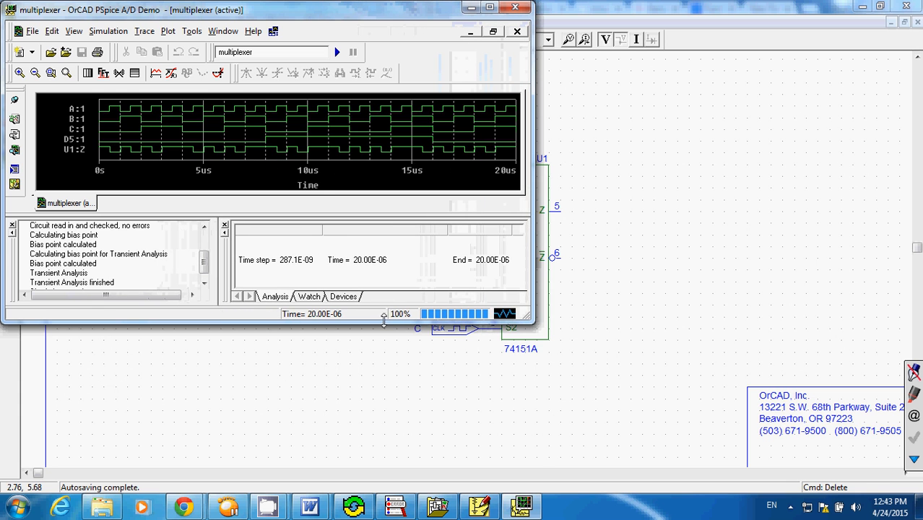
{"action": "left_click_drag", "start_coordinate": [384, 324], "coordinate": [469, 464]}
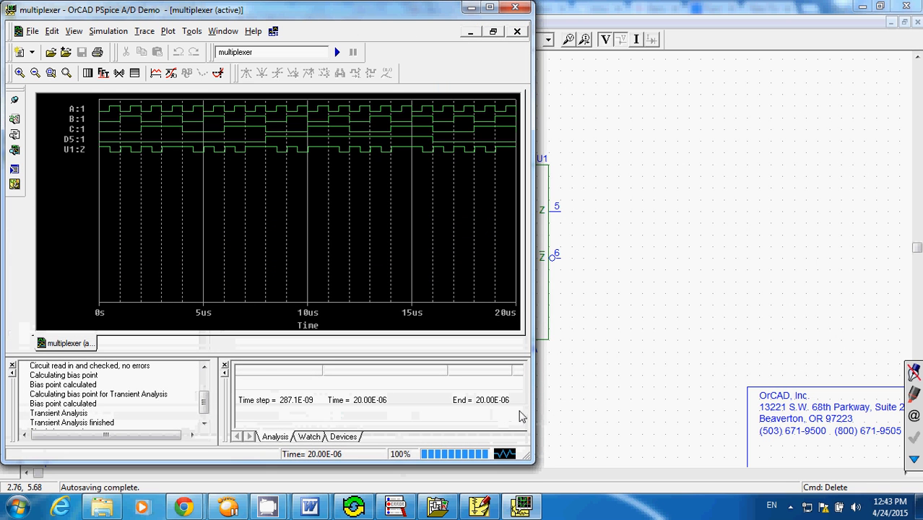
{"action": "left_click_drag", "start_coordinate": [531, 410], "coordinate": [652, 427]}
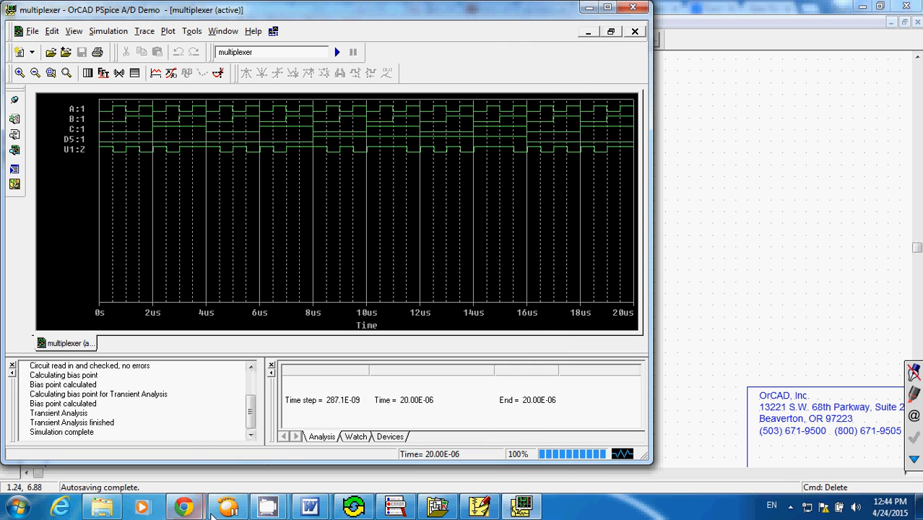
Bring up the Word document at its truth table and place its window beside the waveforms for comparison.
{"action": "mouse_move", "coordinate": [309, 507]}
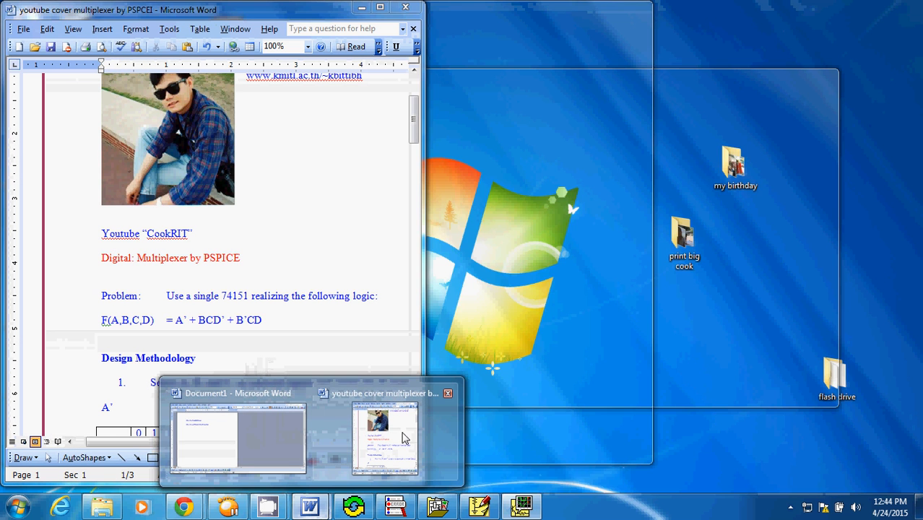
{"action": "left_click", "coordinate": [386, 439]}
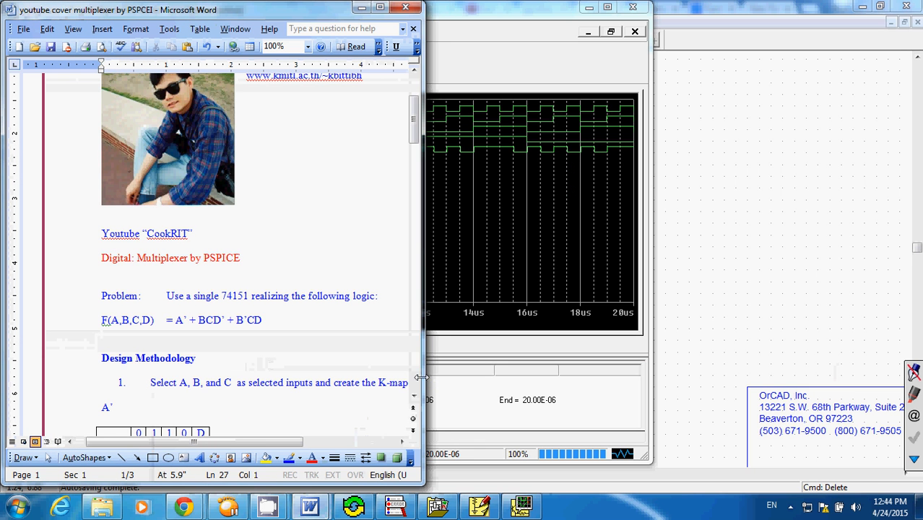
{"action": "left_click", "coordinate": [415, 387]}
{"action": "left_click", "coordinate": [416, 387]}
{"action": "left_click", "coordinate": [415, 387]}
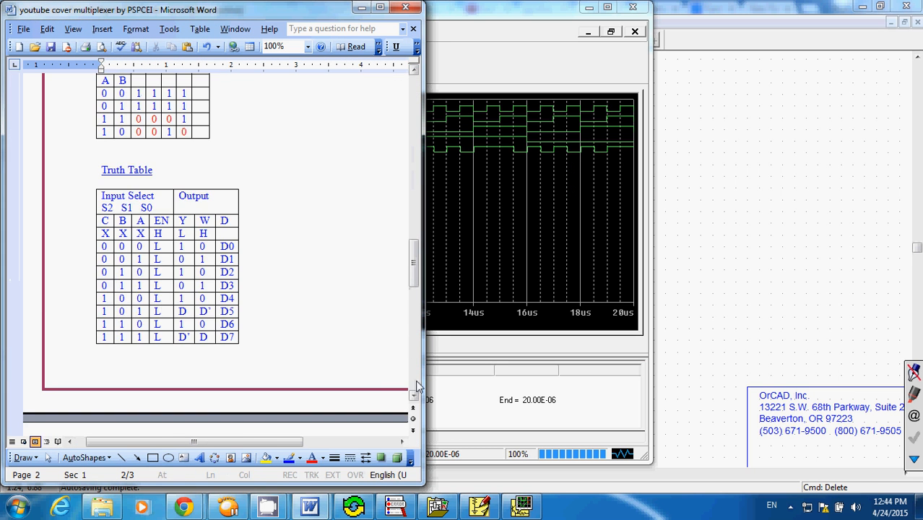
{"action": "left_click_drag", "start_coordinate": [294, 15], "coordinate": [910, 13]}
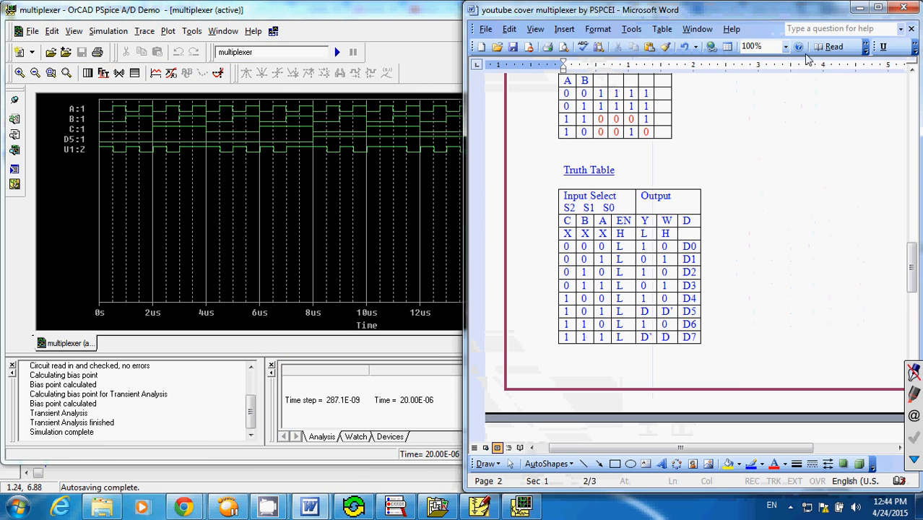
Move the Word window aside to uncover more of the waveforms and place the probe cursor at about 4.86 µs.
{"action": "left_click_drag", "start_coordinate": [756, 5], "coordinate": [906, 8]}
{"action": "left_click_drag", "start_coordinate": [747, 14], "coordinate": [787, 15]}
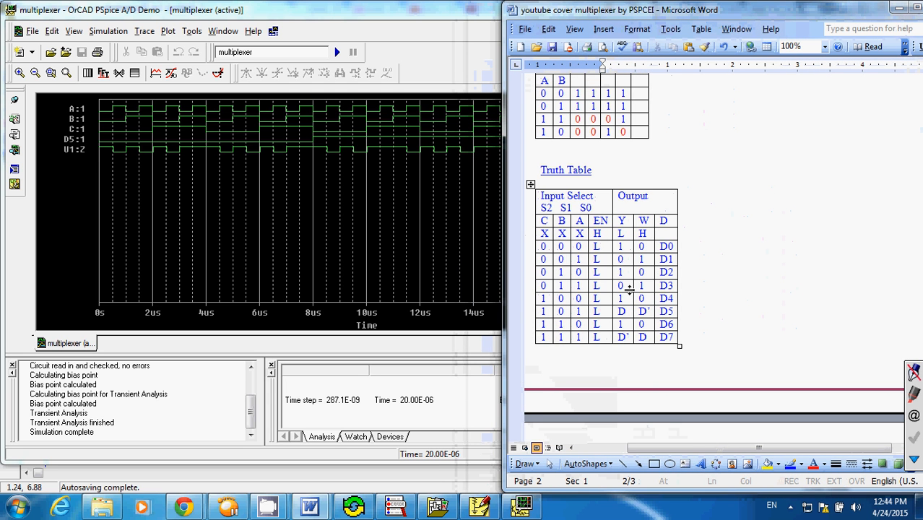
{"action": "left_click", "coordinate": [218, 75]}
{"action": "left_click_drag", "start_coordinate": [603, 275], "coordinate": [228, 343]}
{"action": "left_click", "coordinate": [155, 134]}
{"action": "left_click_drag", "start_coordinate": [155, 129], "coordinate": [230, 141]}
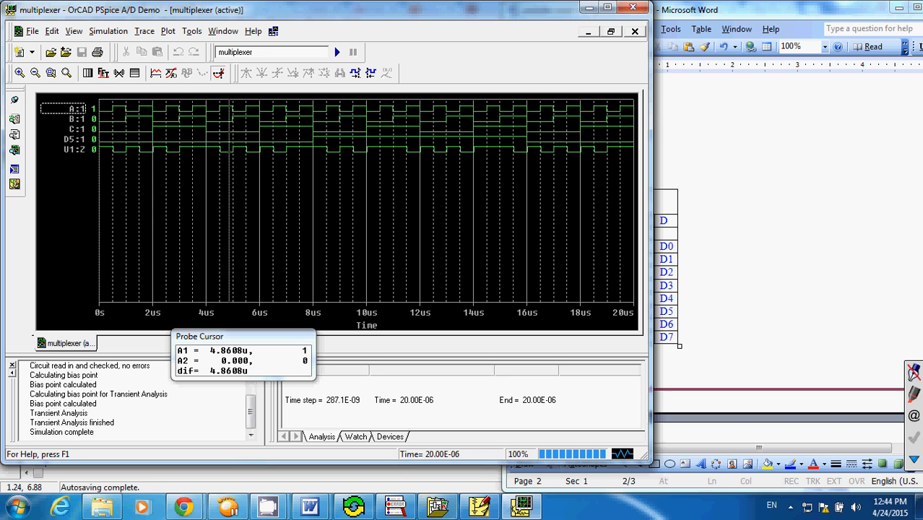
Bring the truth table forward and circle the D0 entry in markup mode after clearing any earlier annotations.
{"action": "left_click", "coordinate": [894, 430]}
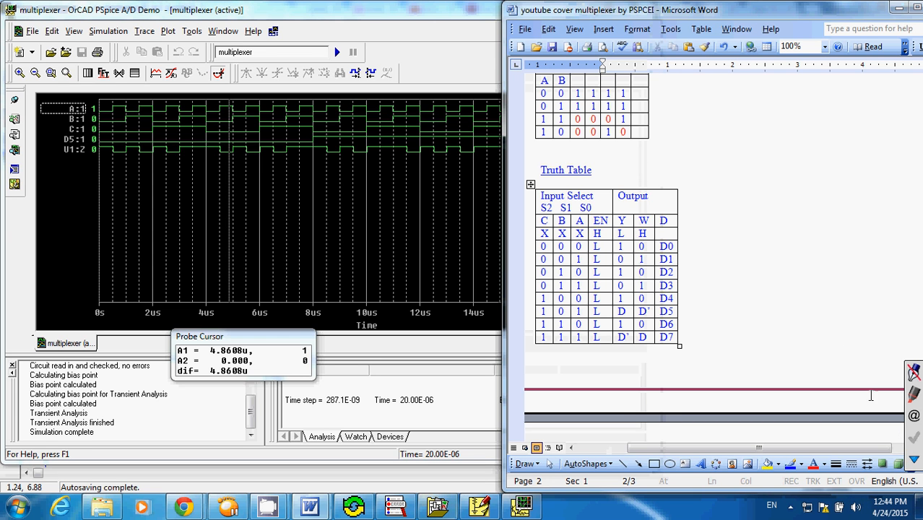
{"action": "left_click", "coordinate": [914, 460]}
{"action": "left_click", "coordinate": [865, 348]}
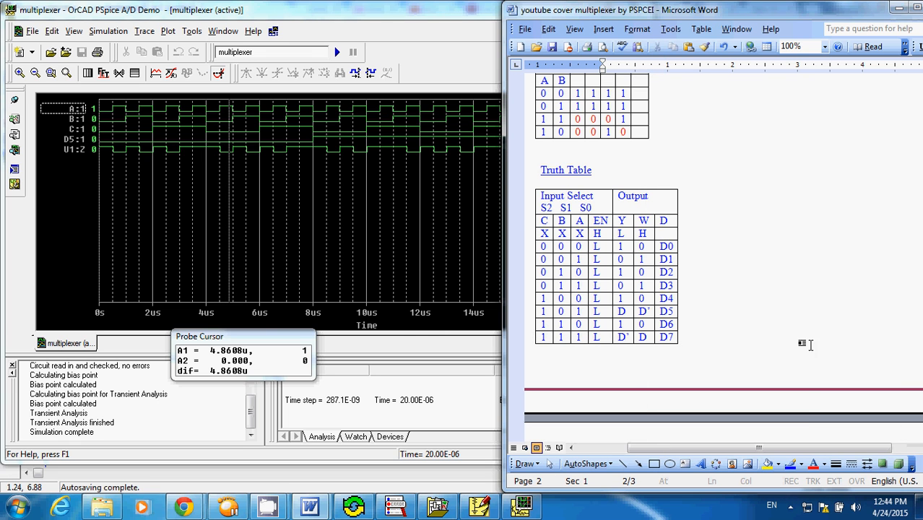
{"action": "left_click", "coordinate": [824, 371]}
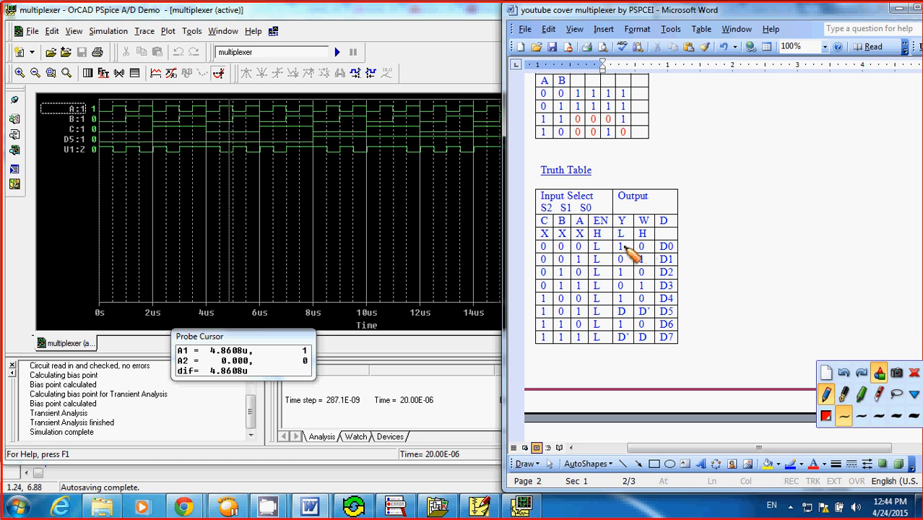
{"action": "left_click_drag", "start_coordinate": [661, 237], "coordinate": [658, 241]}
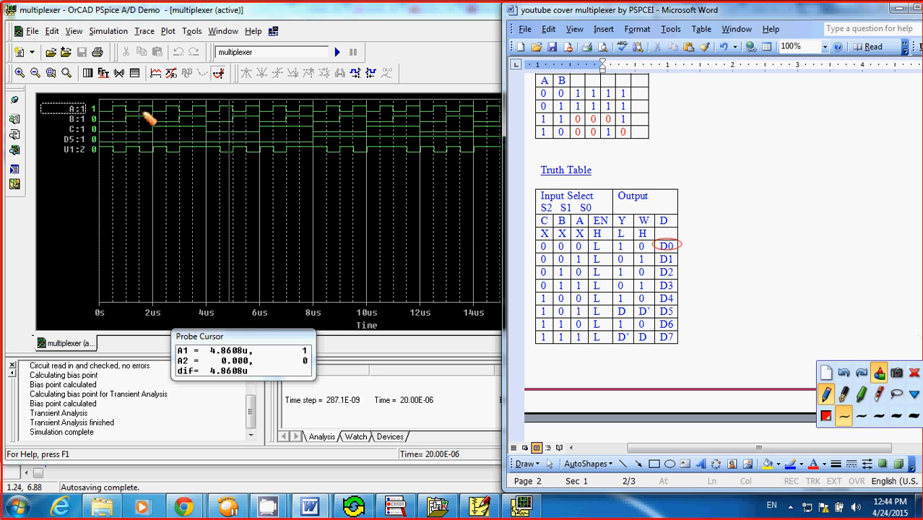
{"action": "left_click", "coordinate": [913, 372]}
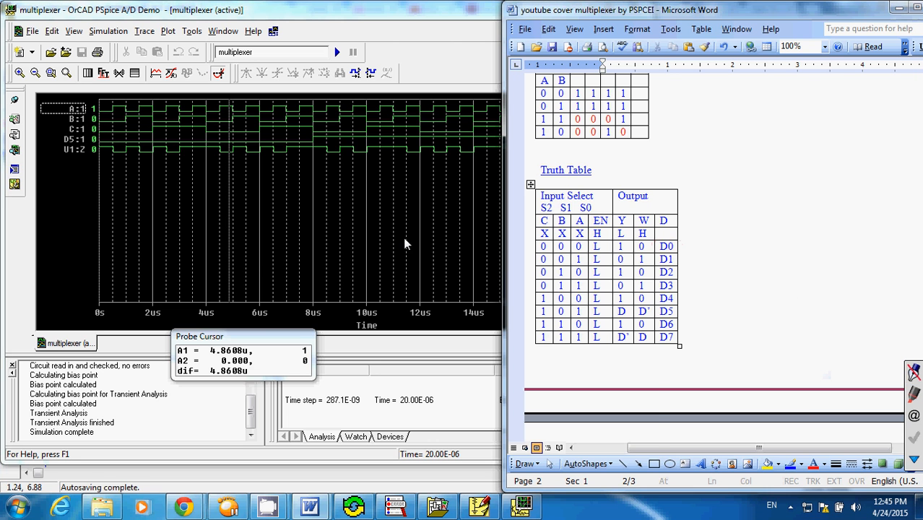
Place the probe cursor at about 0.2 µs, in the first interval of the waveforms.
{"action": "left_click", "coordinate": [53, 291]}
{"action": "left_click", "coordinate": [133, 112]}
{"action": "left_click", "coordinate": [158, 111]}
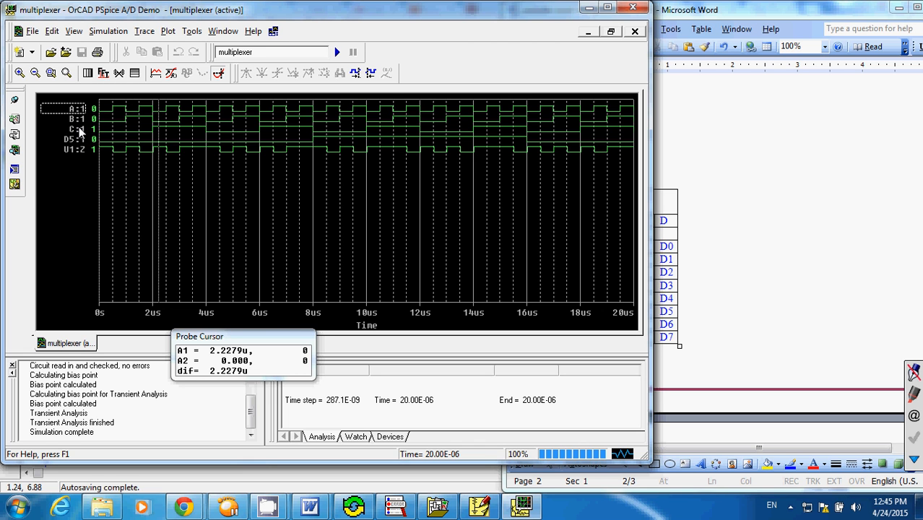
{"action": "left_click", "coordinate": [104, 120]}
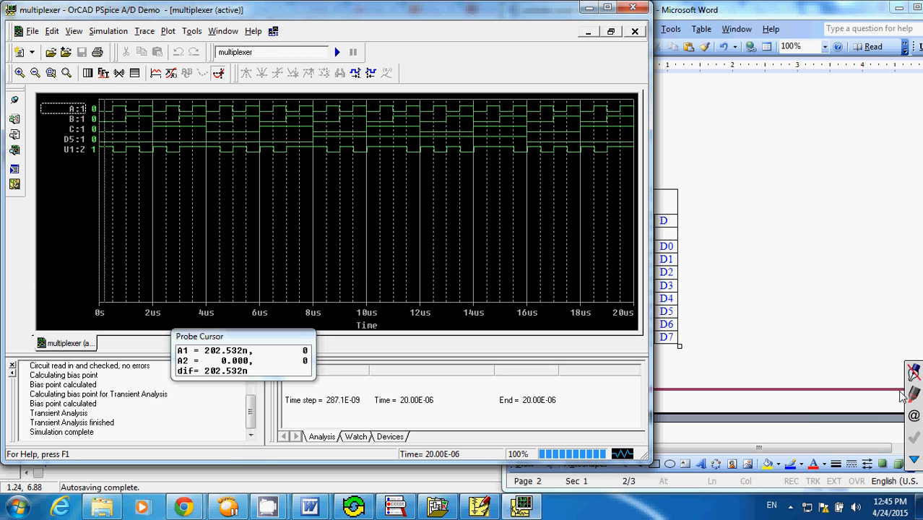
Mark up the cursor values of the select inputs A, B and C and of the output U1:Z beside the waveforms.
{"action": "left_click", "coordinate": [913, 459]}
{"action": "left_click", "coordinate": [843, 347]}
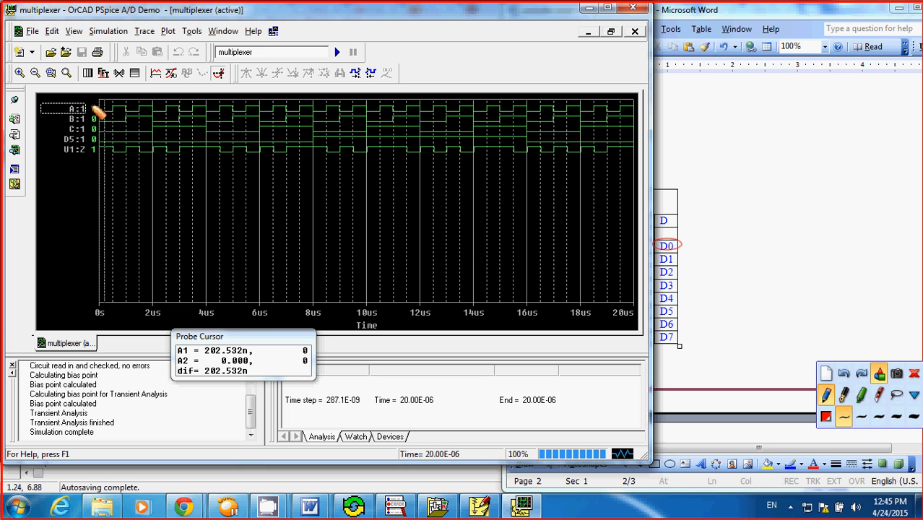
{"action": "left_click_drag", "start_coordinate": [99, 101], "coordinate": [88, 98]}
{"action": "left_click_drag", "start_coordinate": [90, 147], "coordinate": [88, 153]}
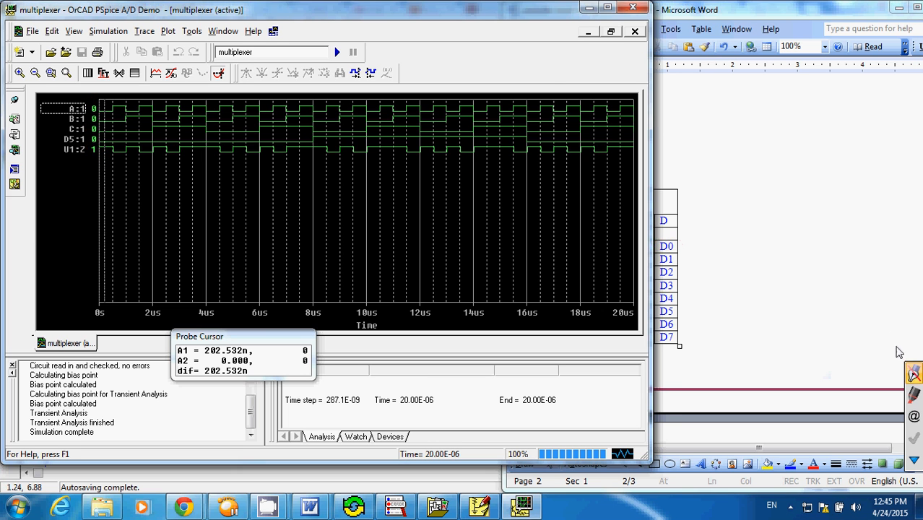
{"action": "left_click", "coordinate": [913, 373]}
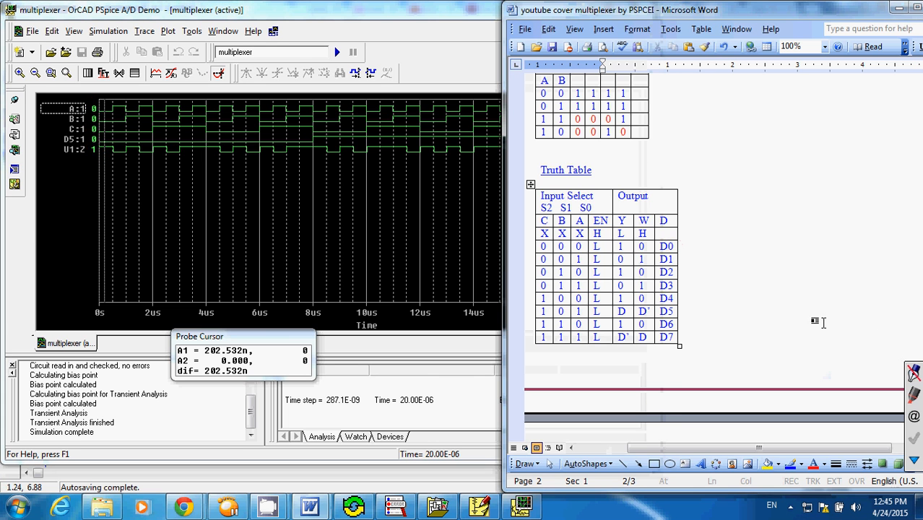
Replace the old markup with a circle at the Y output of the D0 row and a short line on the D6 row.
{"action": "left_click", "coordinate": [913, 460]}
{"action": "left_click", "coordinate": [857, 347]}
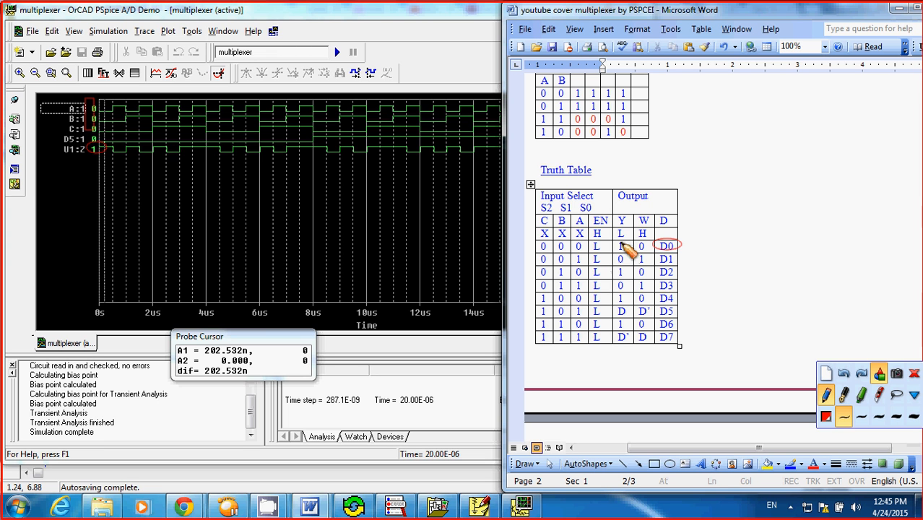
{"action": "left_click", "coordinate": [827, 372]}
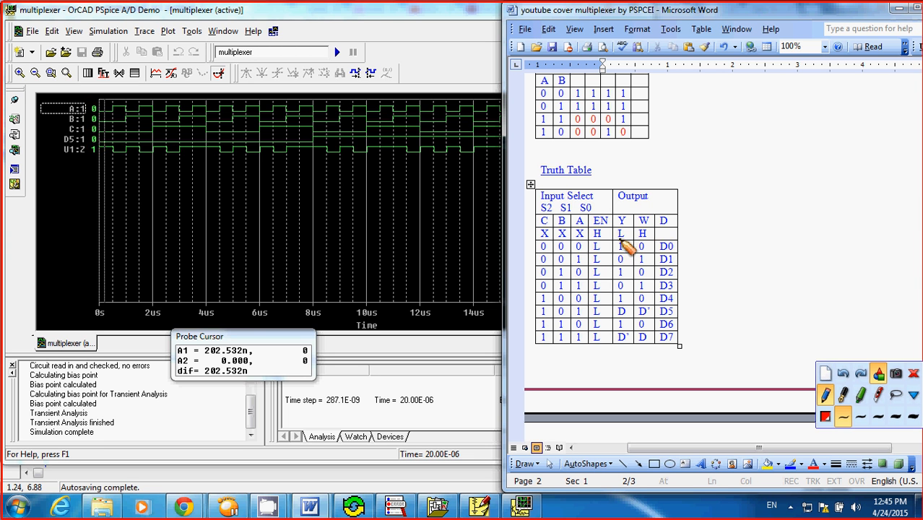
{"action": "left_click_drag", "start_coordinate": [618, 239], "coordinate": [620, 237]}
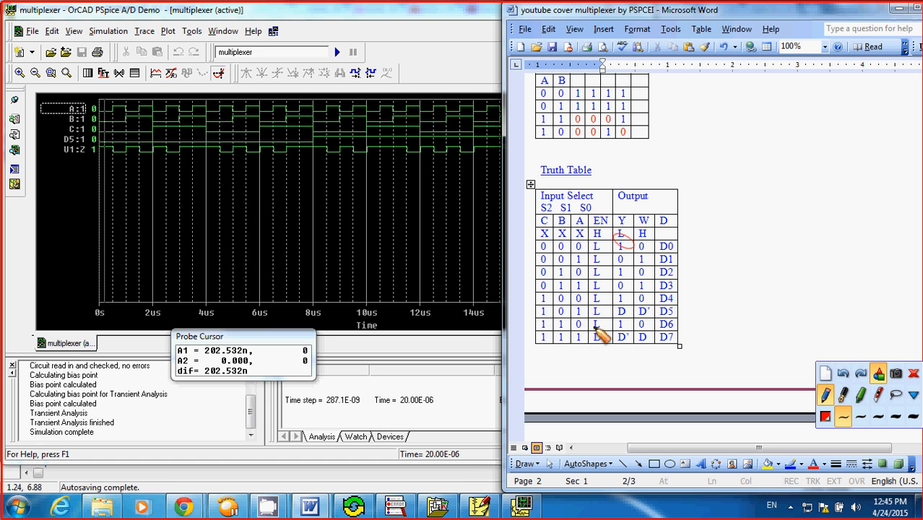
{"action": "left_click_drag", "start_coordinate": [616, 324], "coordinate": [599, 325]}
{"action": "left_click", "coordinate": [913, 373]}
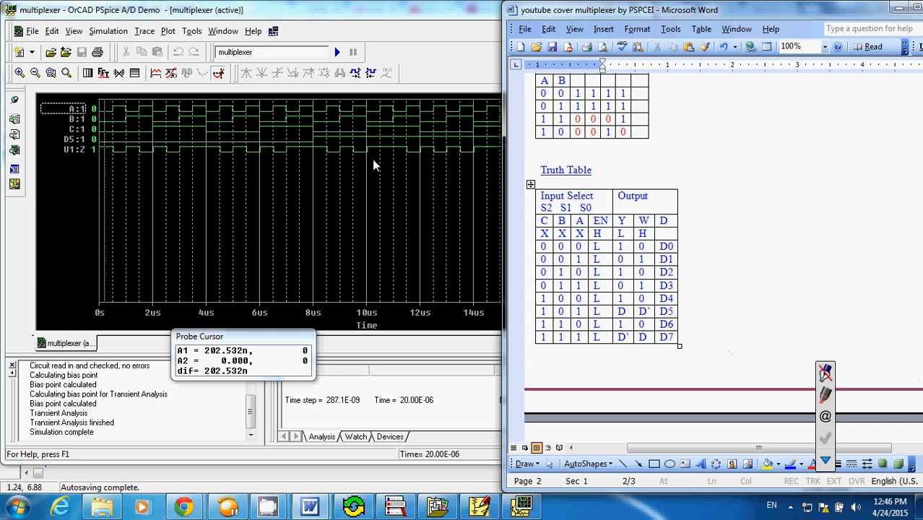
Place the probe cursor at about 3.32 µs and, with the old markup cleared, circle the D3 row from input C to output Y.
{"action": "left_click", "coordinate": [189, 118]}
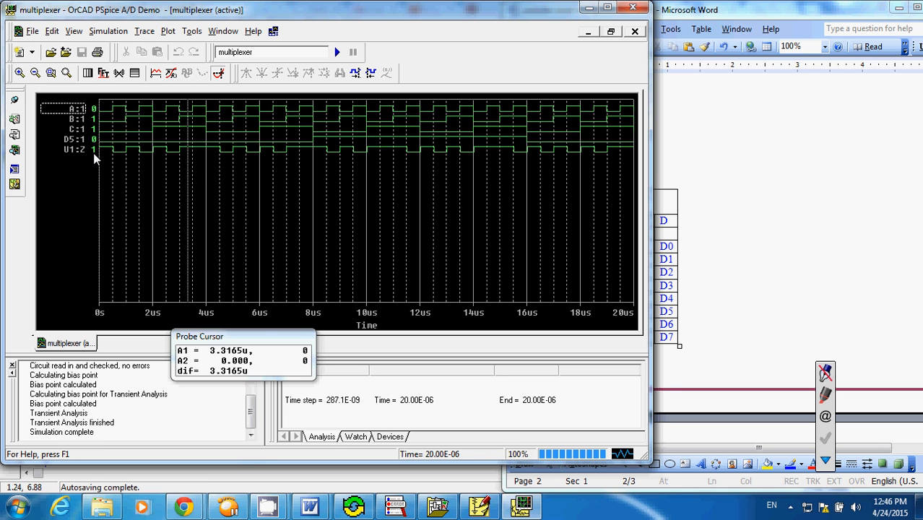
{"action": "left_click", "coordinate": [738, 199]}
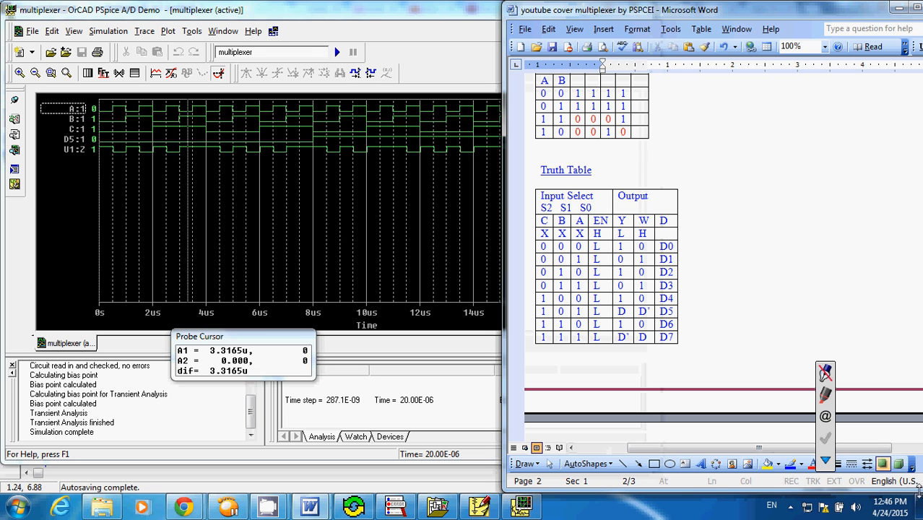
{"action": "left_click", "coordinate": [827, 462]}
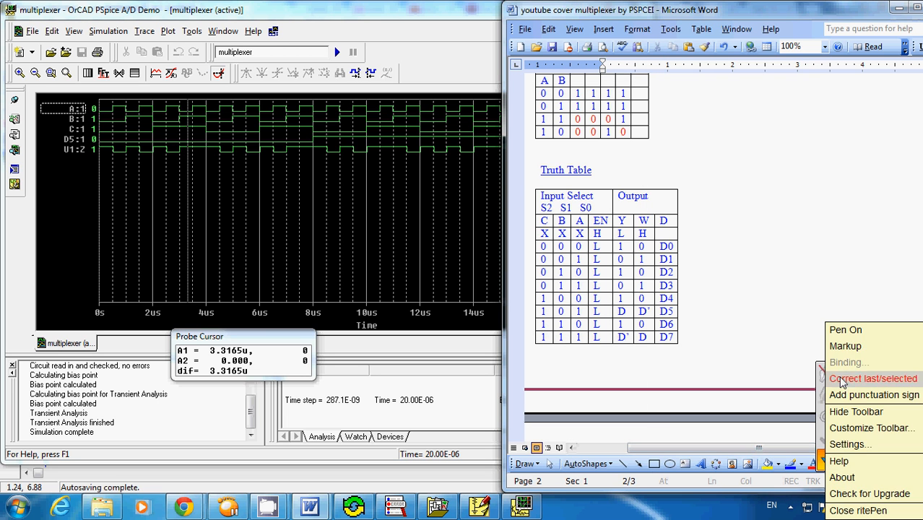
{"action": "left_click", "coordinate": [845, 346]}
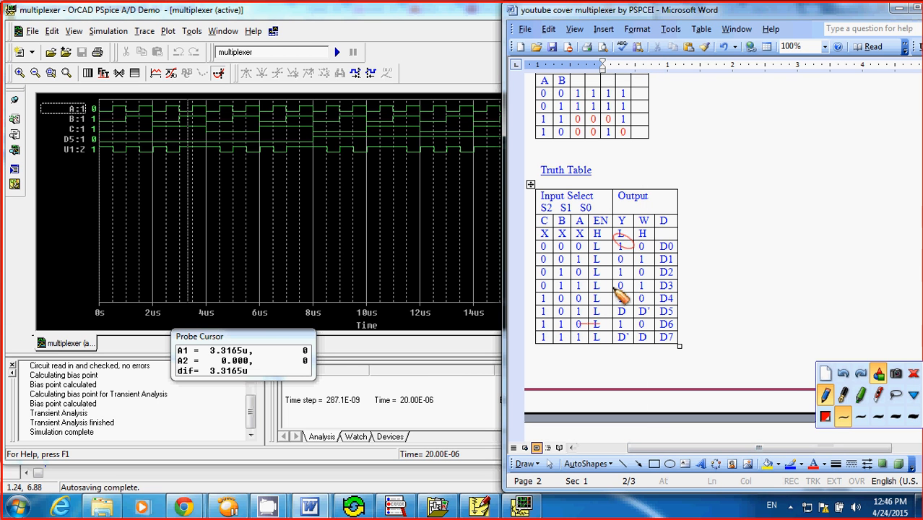
{"action": "left_click", "coordinate": [824, 373]}
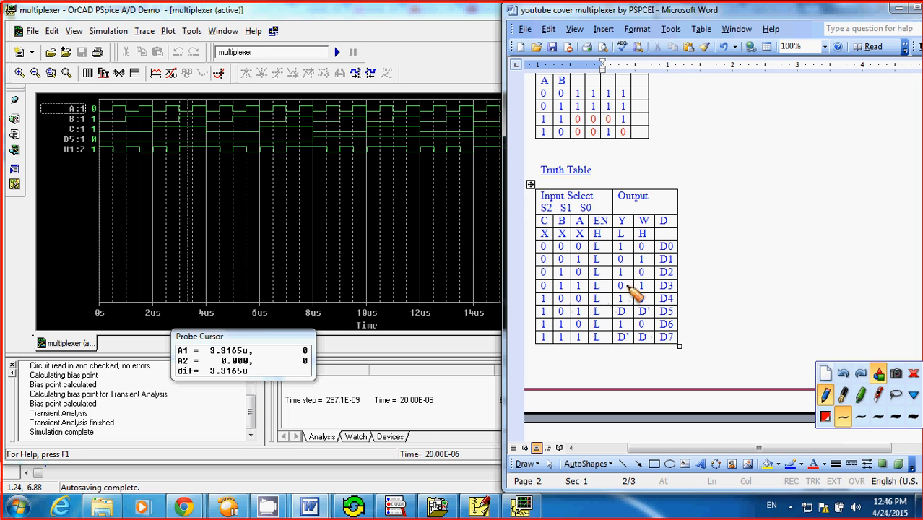
{"action": "mouse_move", "coordinate": [541, 285]}
{"action": "left_mouse_down"}
{"action": "mouse_move", "coordinate": [550, 296]}
{"action": "mouse_move", "coordinate": [599, 296]}
{"action": "mouse_move", "coordinate": [583, 279]}
{"action": "left_mouse_up"}
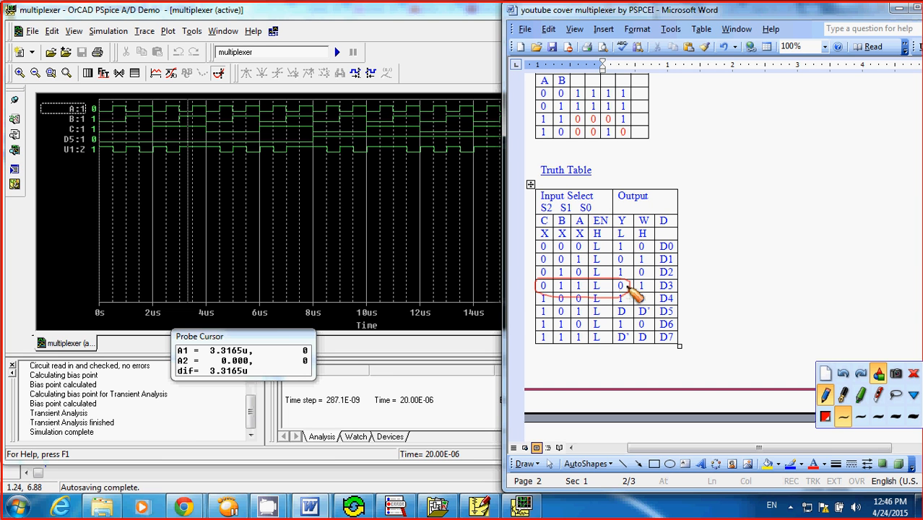
{"action": "left_click", "coordinate": [912, 373]}
Place the probe cursor at about 1.82 µs and mark the Y output of the D3 row in the truth table.
{"action": "left_click", "coordinate": [229, 157]}
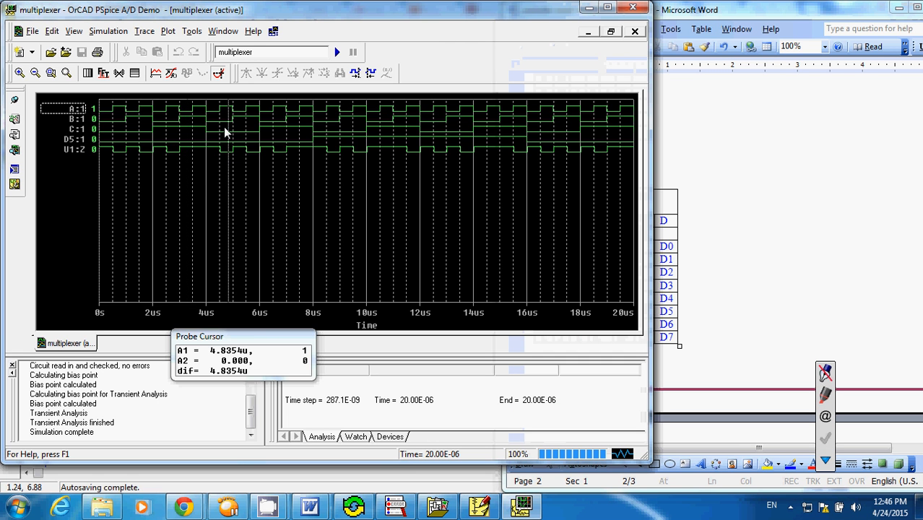
{"action": "left_click_drag", "start_coordinate": [200, 128], "coordinate": [148, 128]}
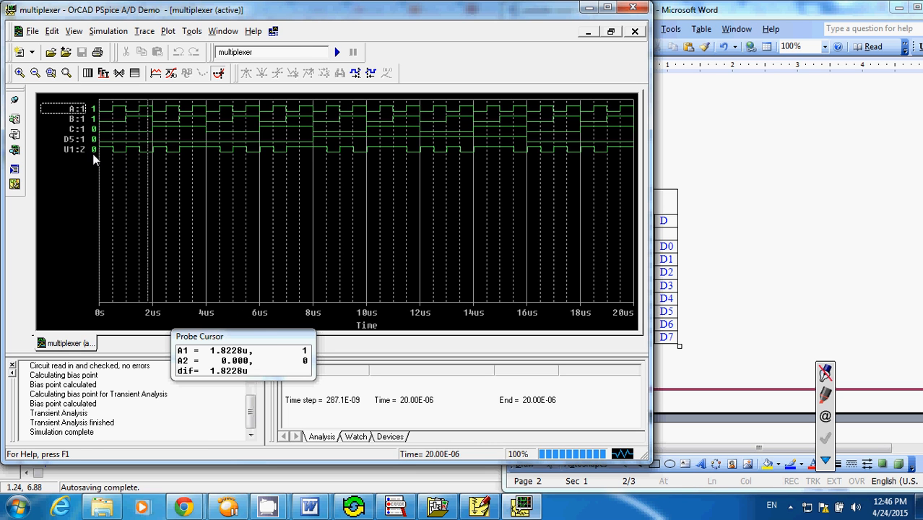
{"action": "left_click", "coordinate": [718, 157]}
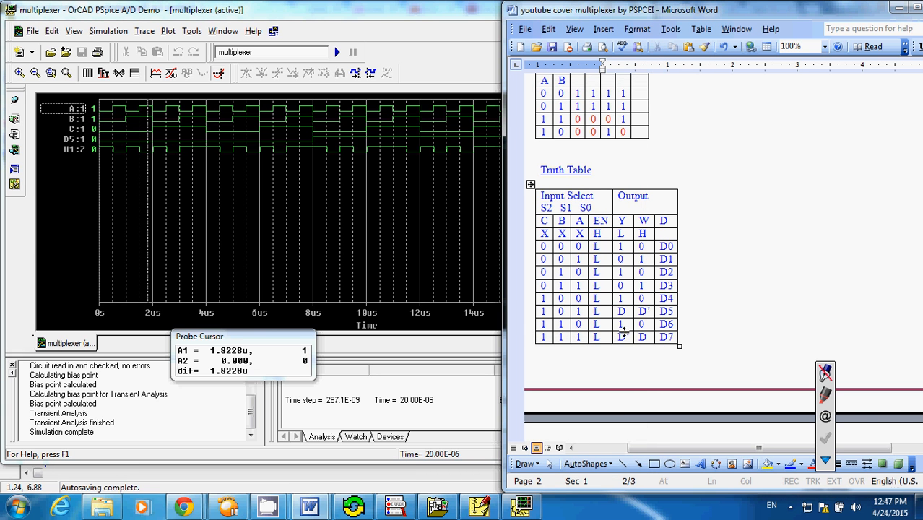
{"action": "left_click", "coordinate": [824, 460]}
{"action": "left_click", "coordinate": [845, 347]}
{"action": "left_click_drag", "start_coordinate": [625, 280], "coordinate": [630, 291]}
Clear the markup, mark the Y output of the D5 row, and erase it again before leaving markup mode.
{"action": "left_click", "coordinate": [824, 372]}
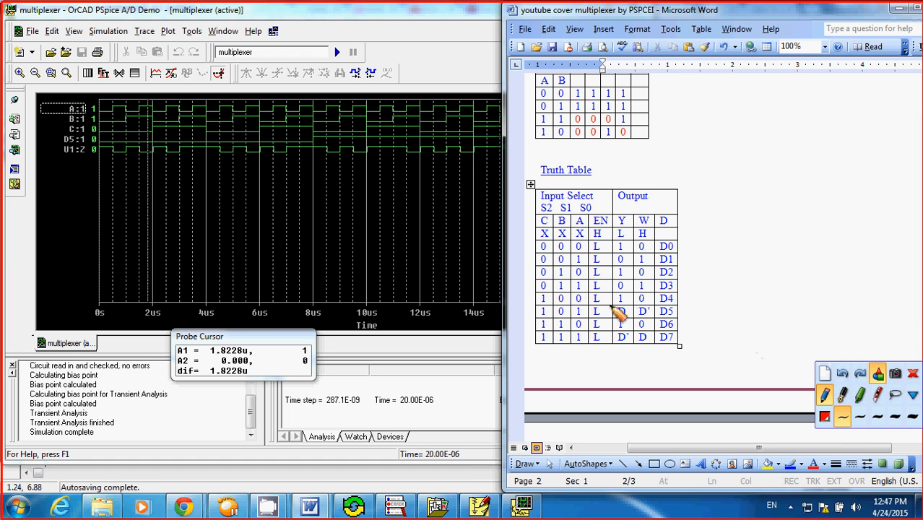
{"action": "left_click_drag", "start_coordinate": [634, 309], "coordinate": [612, 312]}
{"action": "left_click", "coordinate": [834, 373]}
{"action": "left_click", "coordinate": [912, 374]}
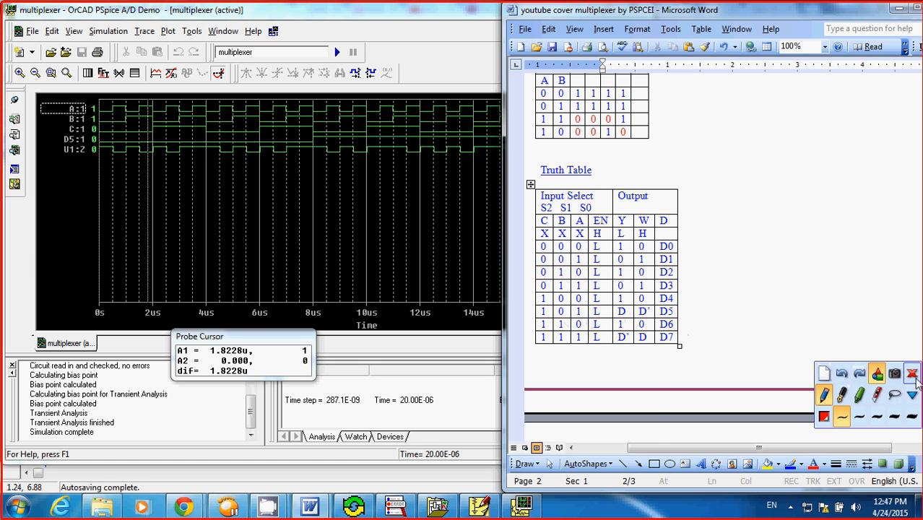
Place the probe cursor at about 2.68 µs to compare the waveform values with the D5 row.
{"action": "left_click", "coordinate": [171, 113]}
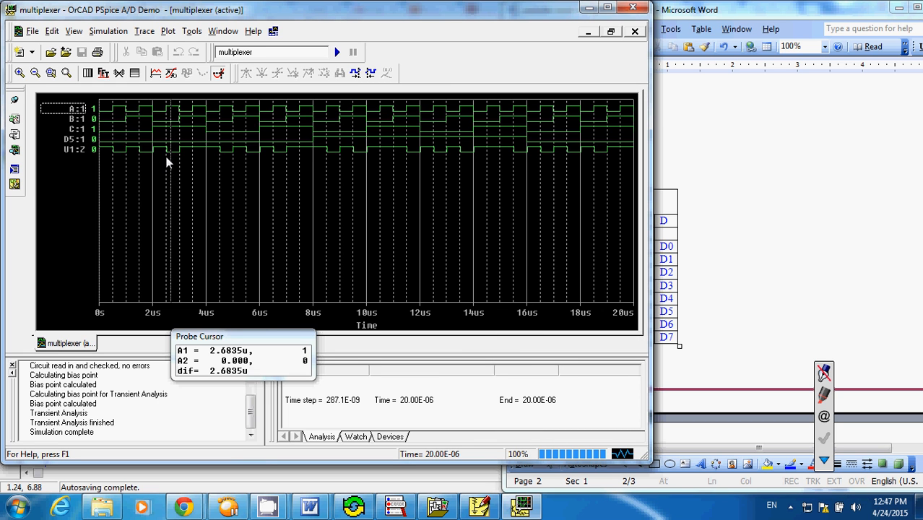
{"action": "left_click", "coordinate": [824, 460]}
{"action": "left_click", "coordinate": [834, 347]}
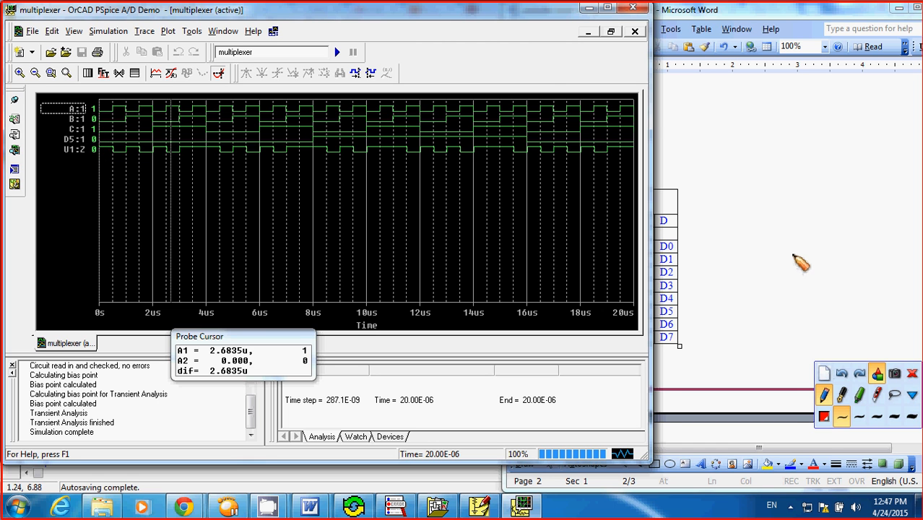
{"action": "left_click", "coordinate": [911, 374]}
Return to the truth table in Word and circle the D7 row's Y output D' and its C, B and A inputs.
{"action": "left_click", "coordinate": [836, 286]}
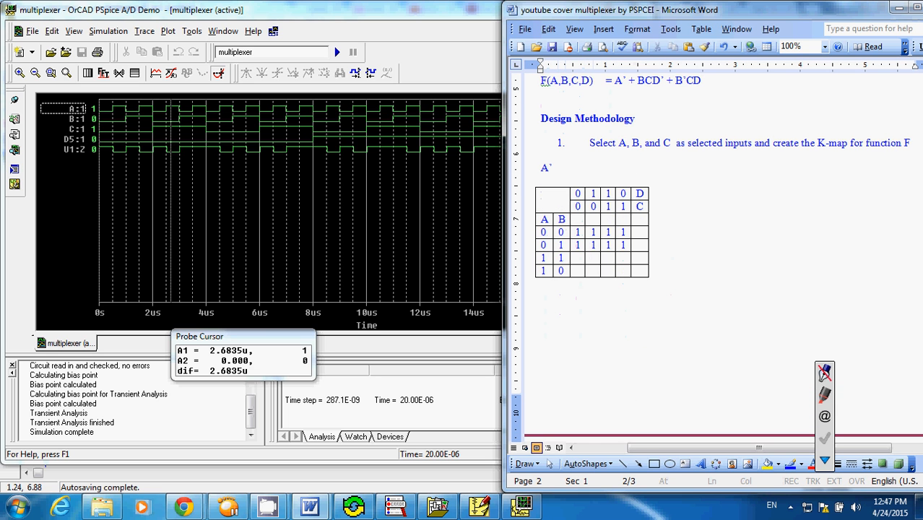
{"action": "scroll", "coordinate": [905, 377], "scroll_direction": "down", "scroll_amount": 20}
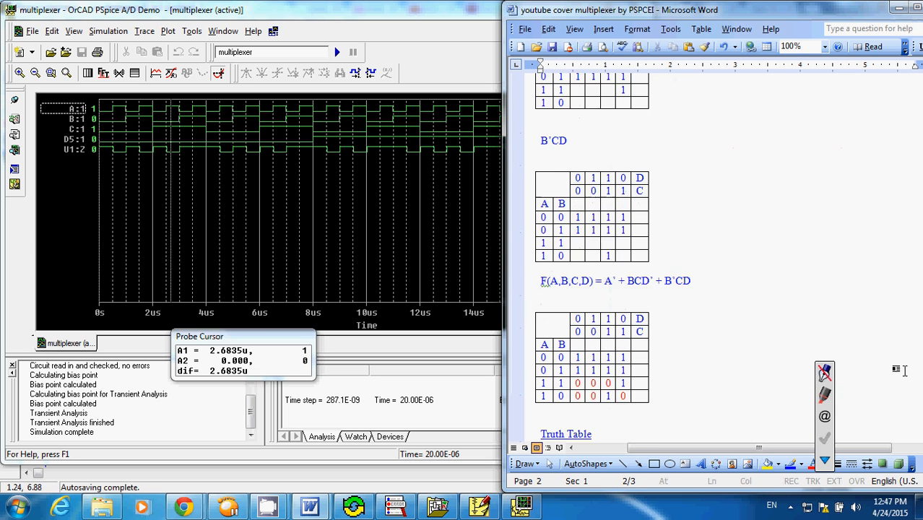
{"action": "scroll", "coordinate": [899, 371], "scroll_direction": "down", "scroll_amount": 5}
{"action": "left_click", "coordinate": [823, 460]}
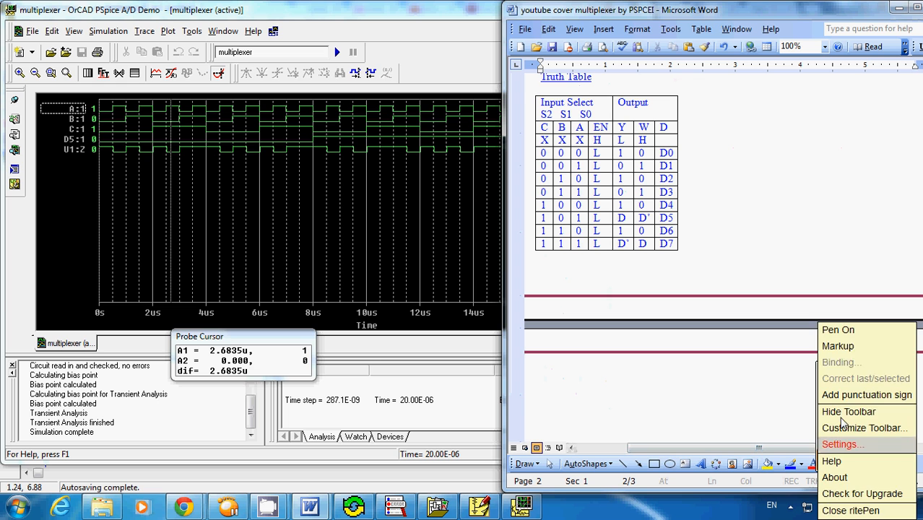
{"action": "left_click", "coordinate": [851, 347]}
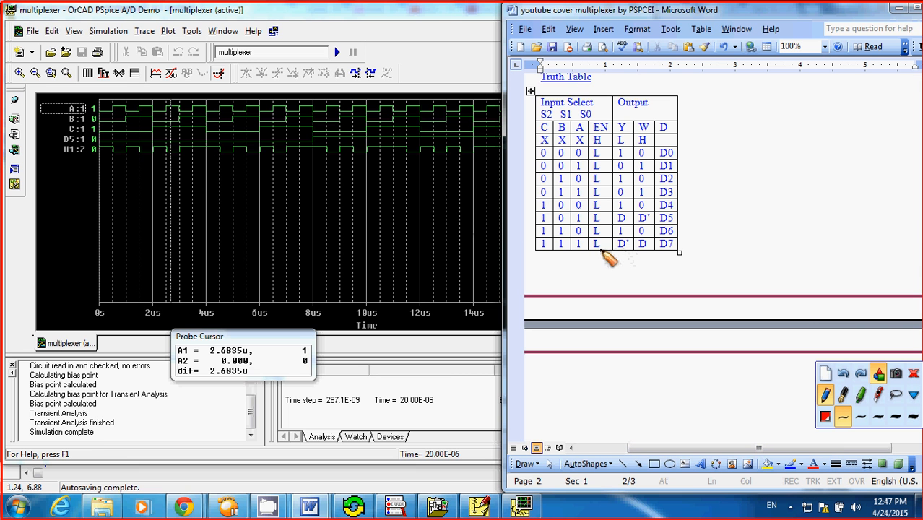
{"action": "left_click_drag", "start_coordinate": [621, 239], "coordinate": [616, 252]}
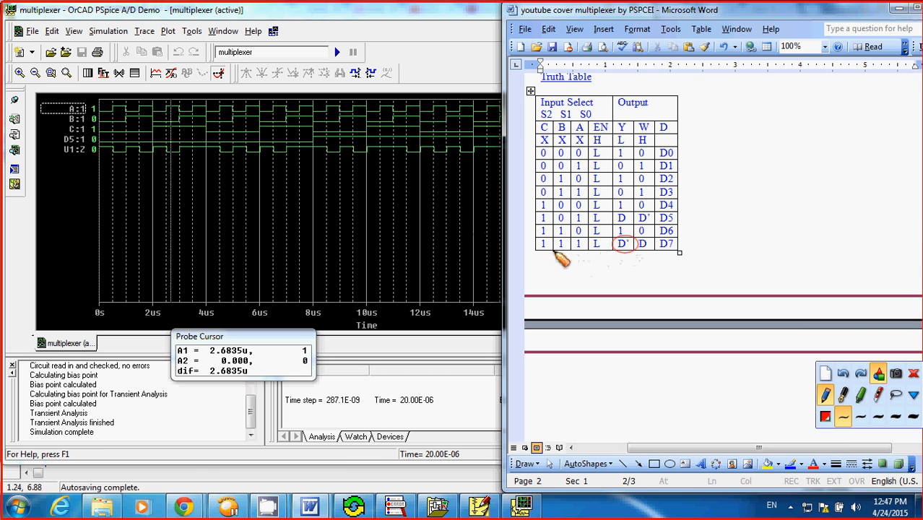
{"action": "mouse_move", "coordinate": [538, 240]}
{"action": "left_mouse_down"}
{"action": "mouse_move", "coordinate": [573, 251]}
{"action": "mouse_move", "coordinate": [540, 241]}
{"action": "left_mouse_up"}
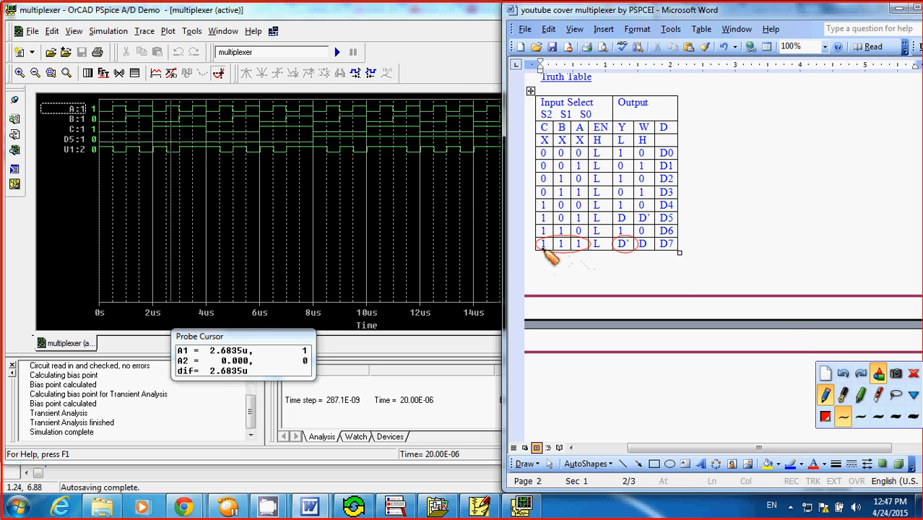
Leave markup mode and place the probe cursor at about 7.75 µs in PSpice to compare the waveforms with the D7 row.
{"action": "left_click", "coordinate": [913, 372]}
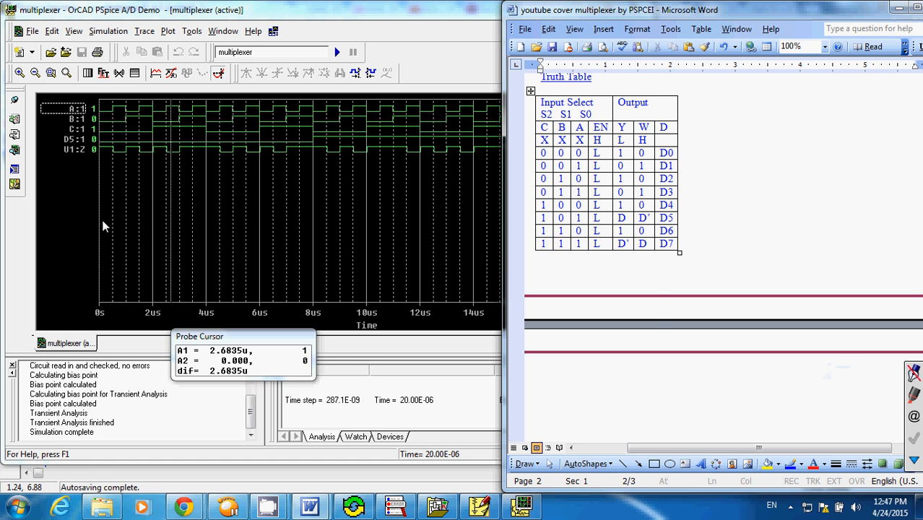
{"action": "left_click", "coordinate": [261, 209]}
{"action": "left_click", "coordinate": [225, 135]}
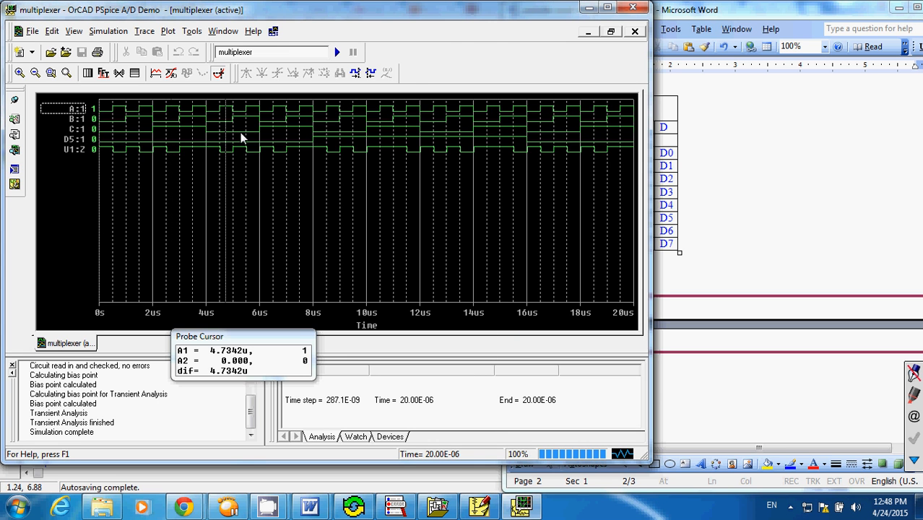
{"action": "left_click", "coordinate": [254, 137]}
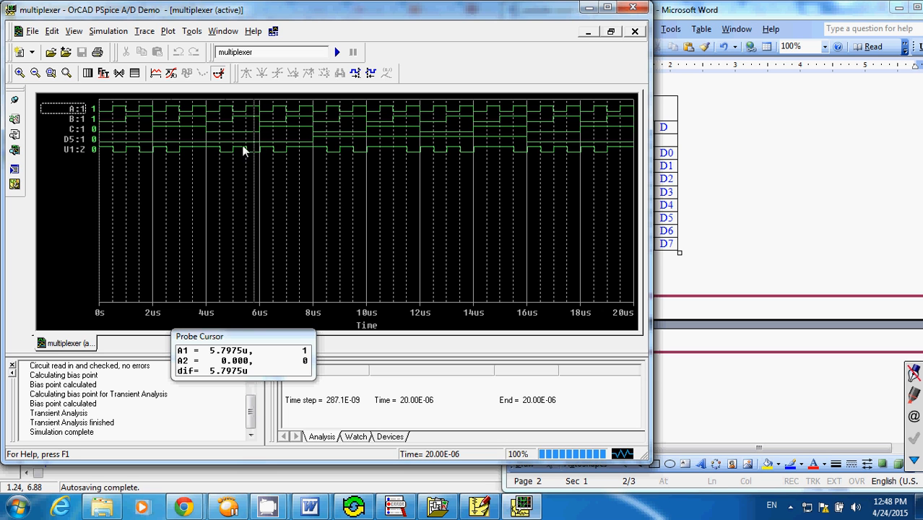
{"action": "left_click_drag", "start_coordinate": [254, 147], "coordinate": [307, 145]}
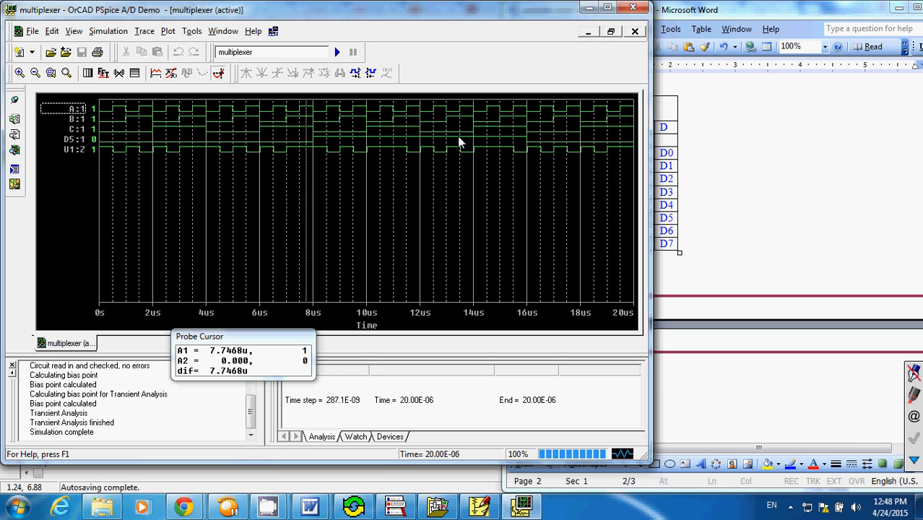
Return to the Word document and review the Karnaugh maps and the function F(A,B,C,D) above the truth table.
{"action": "left_click", "coordinate": [730, 180]}
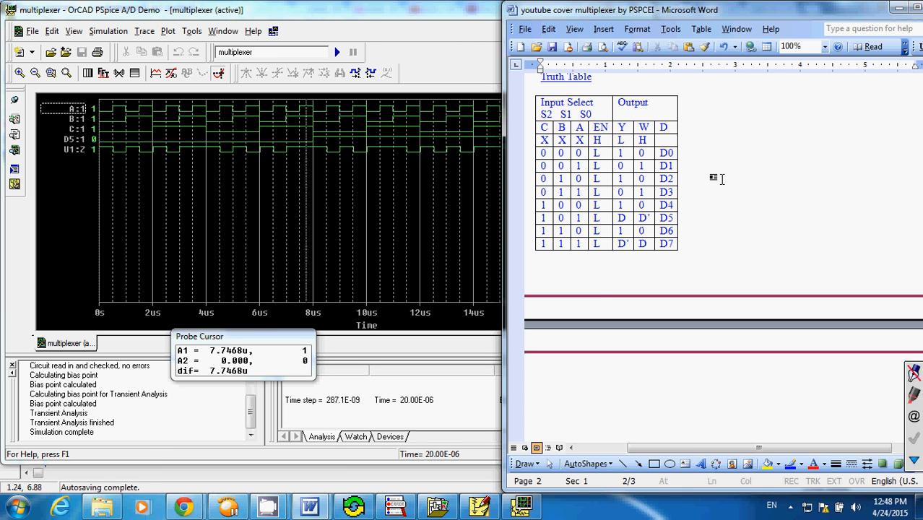
{"action": "scroll", "coordinate": [721, 179], "scroll_direction": "up", "scroll_amount": 7}
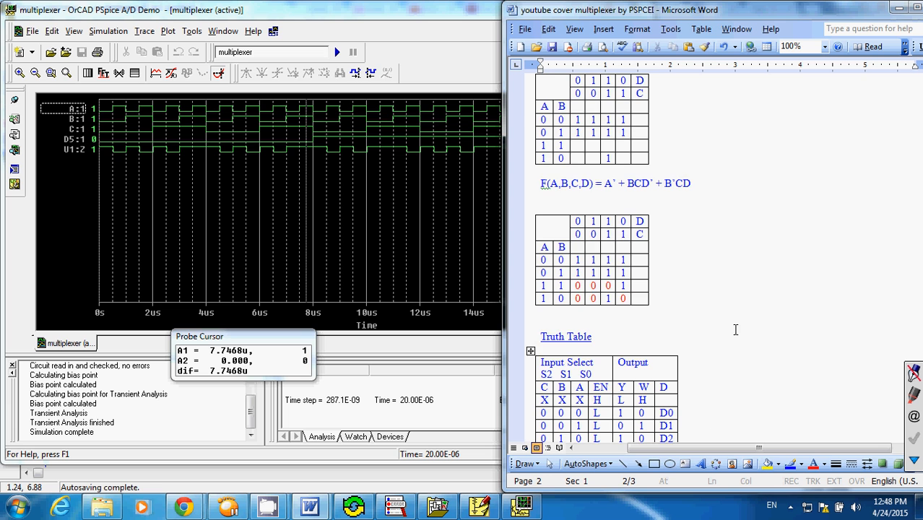
{"action": "scroll", "coordinate": [733, 329], "scroll_direction": "down", "scroll_amount": 2}
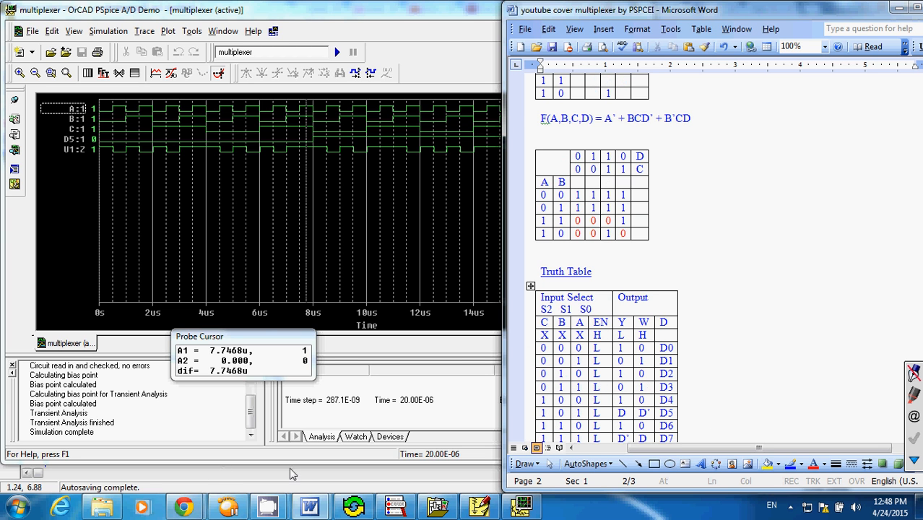
{"action": "scroll", "coordinate": [806, 203], "scroll_direction": "up", "scroll_amount": 4}
Maximize the PSpice waveform window, then bring the Word document back in front of it at the truth table.
{"action": "left_click", "coordinate": [335, 10]}
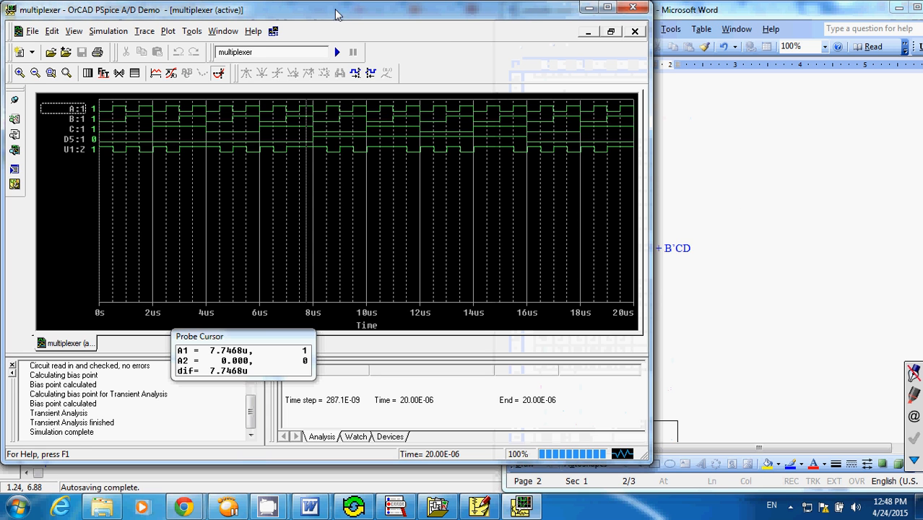
{"action": "left_click", "coordinate": [607, 7]}
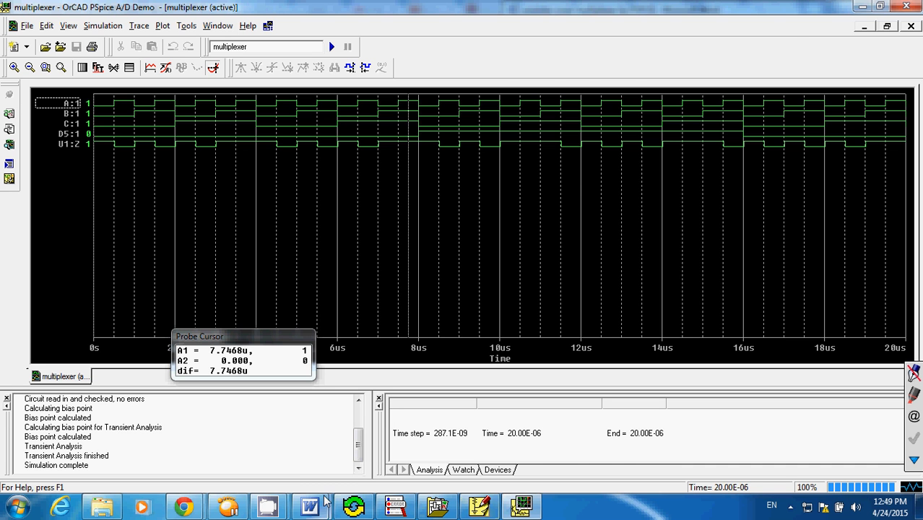
{"action": "mouse_move", "coordinate": [310, 506]}
{"action": "left_click", "coordinate": [388, 448]}
{"action": "scroll", "coordinate": [742, 215], "scroll_direction": "down", "scroll_amount": 5}
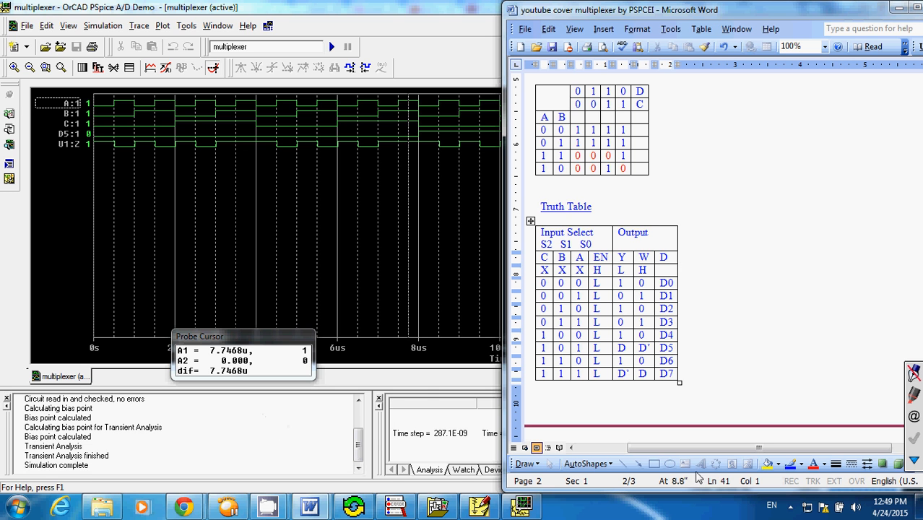
{"action": "mouse_move", "coordinate": [281, 495]}
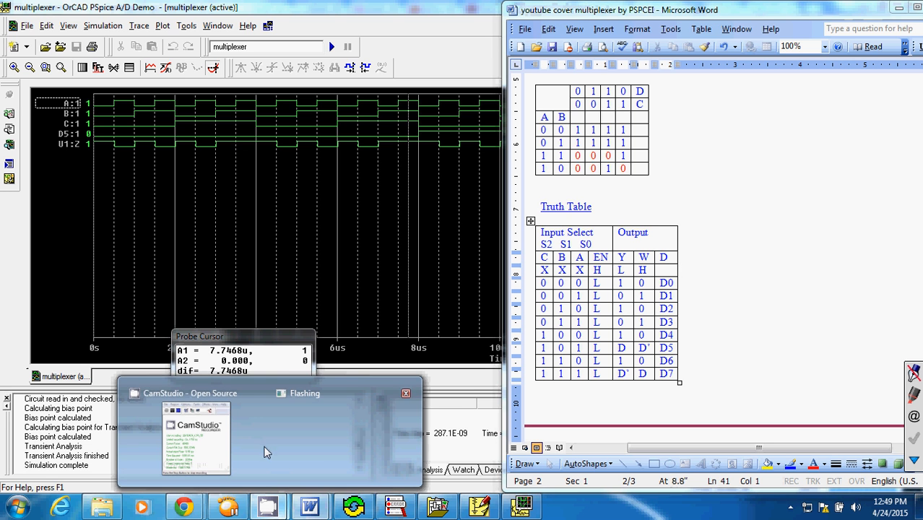